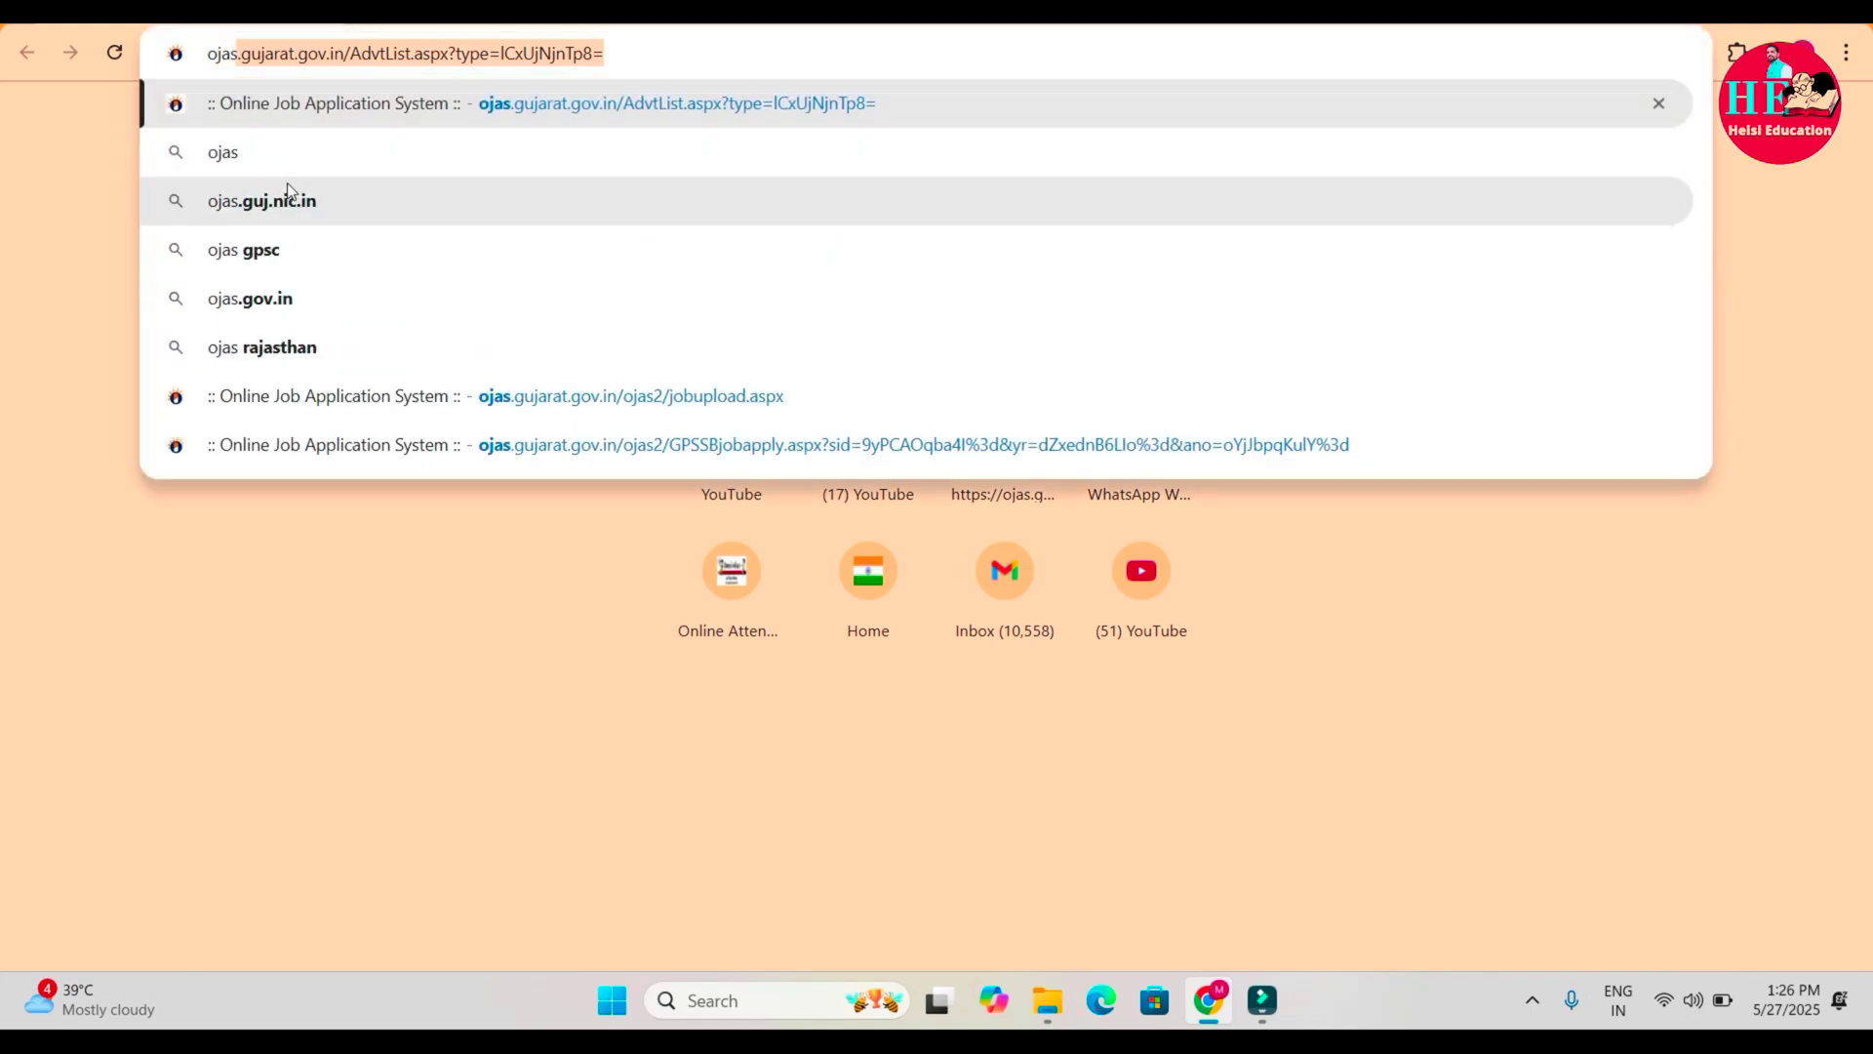
Search Yahoo for 'ojas' and open the Online Job Application System site at ojas.gujarat.gov.in.
{"action": "left_click", "coordinate": [242, 168]}
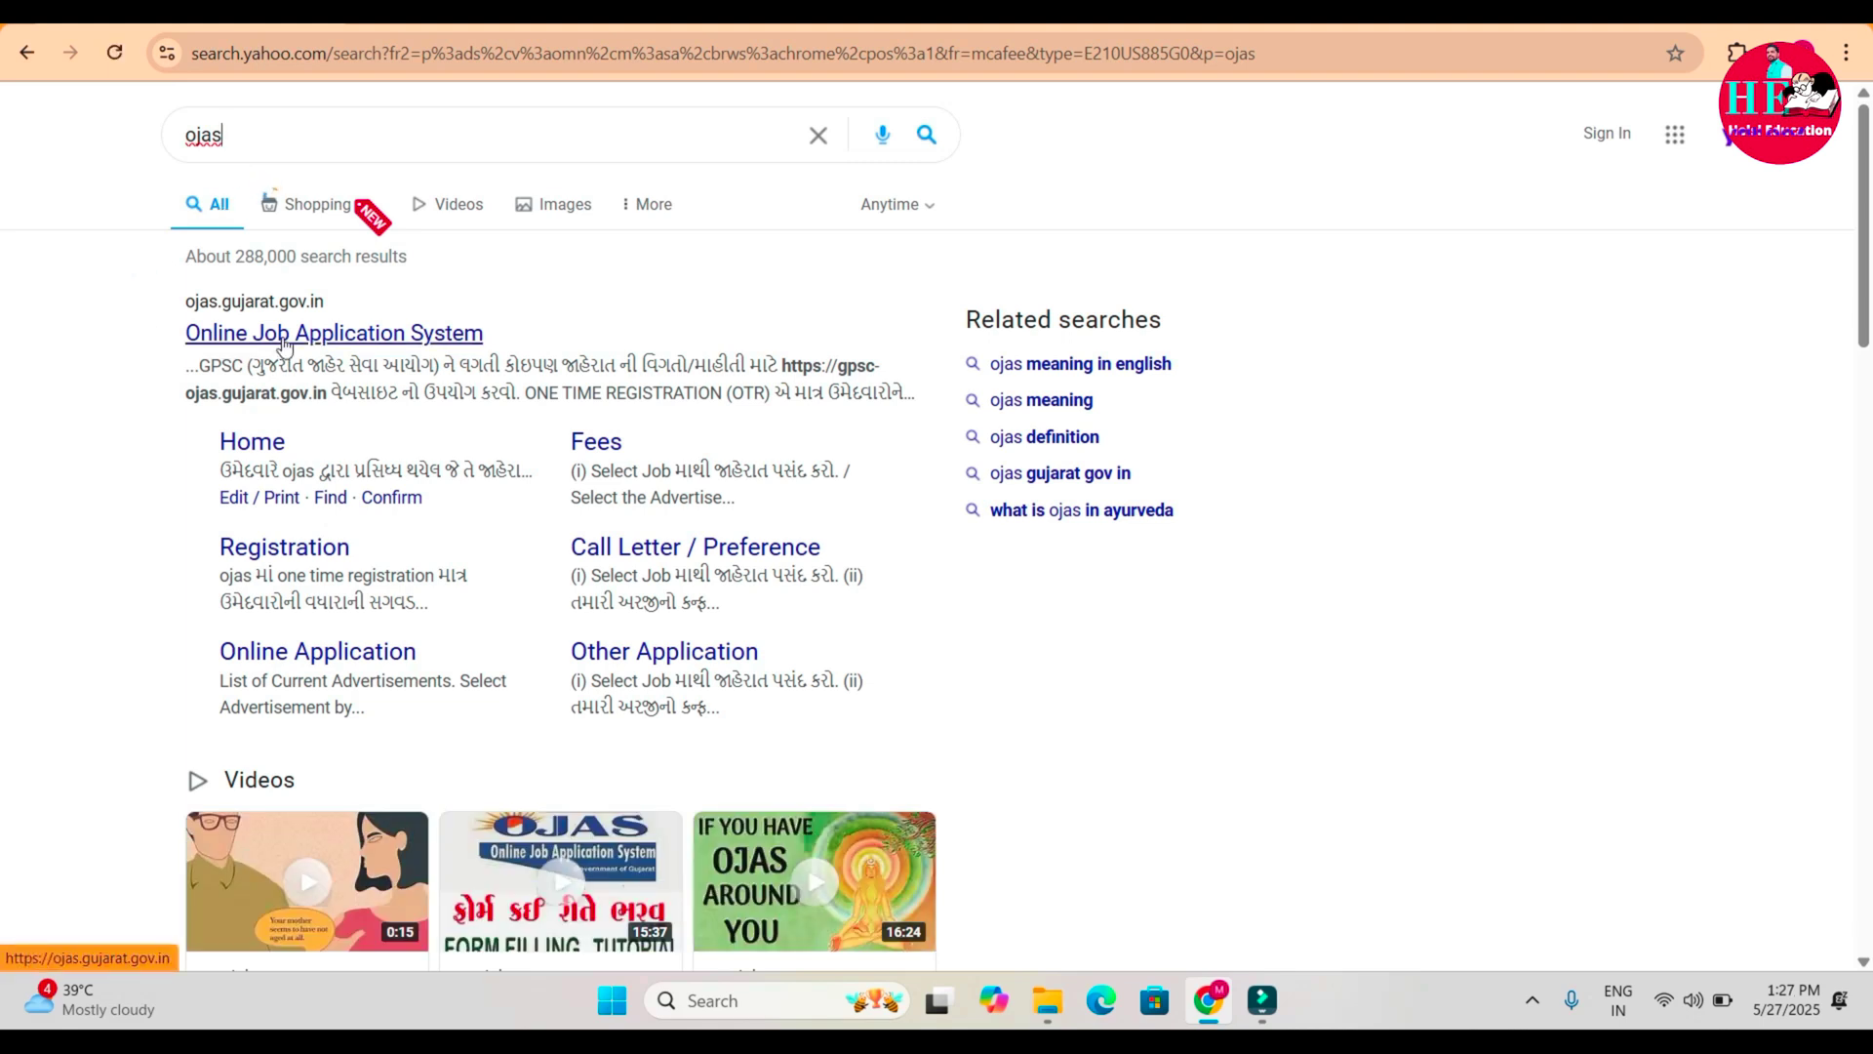
{"action": "left_click", "coordinate": [284, 341]}
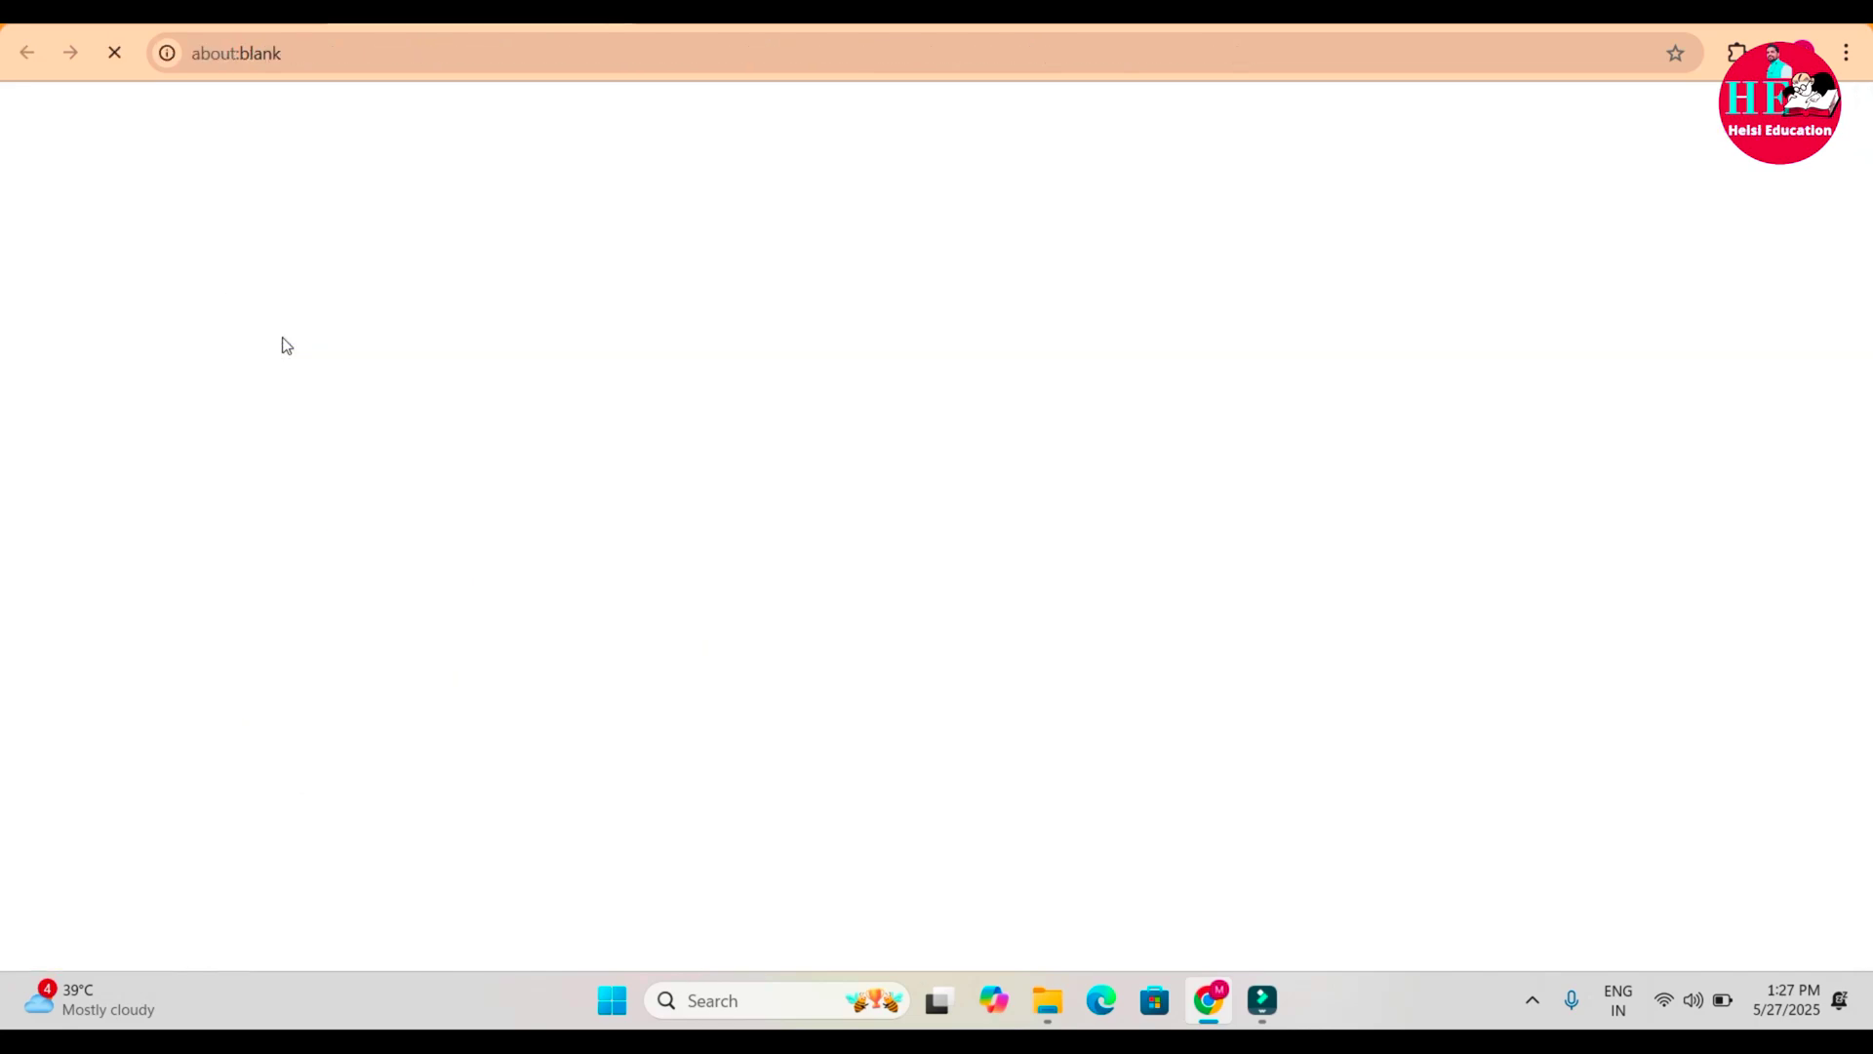
{"action": "mouse_move", "coordinate": [284, 343]}
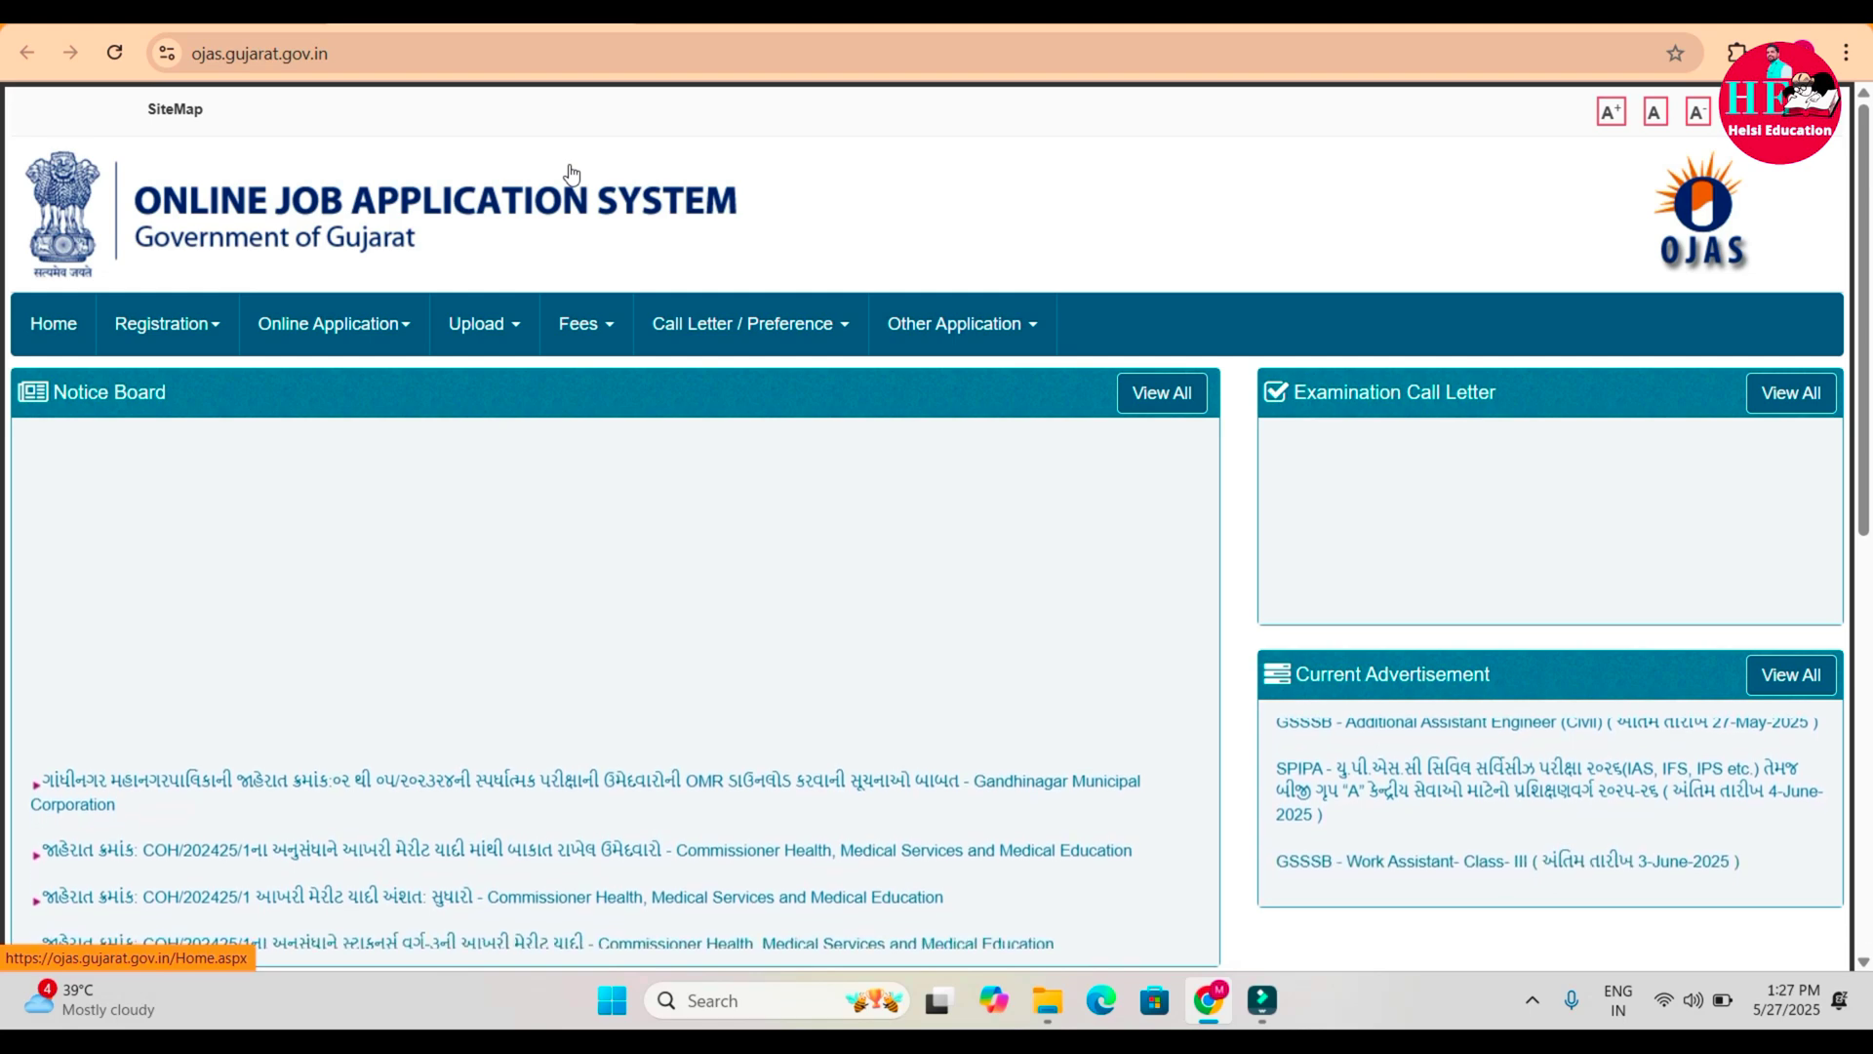
Start a new One Time Registration from Registration > Apply and accept the terms with I Agree.
{"action": "left_click", "coordinate": [197, 337]}
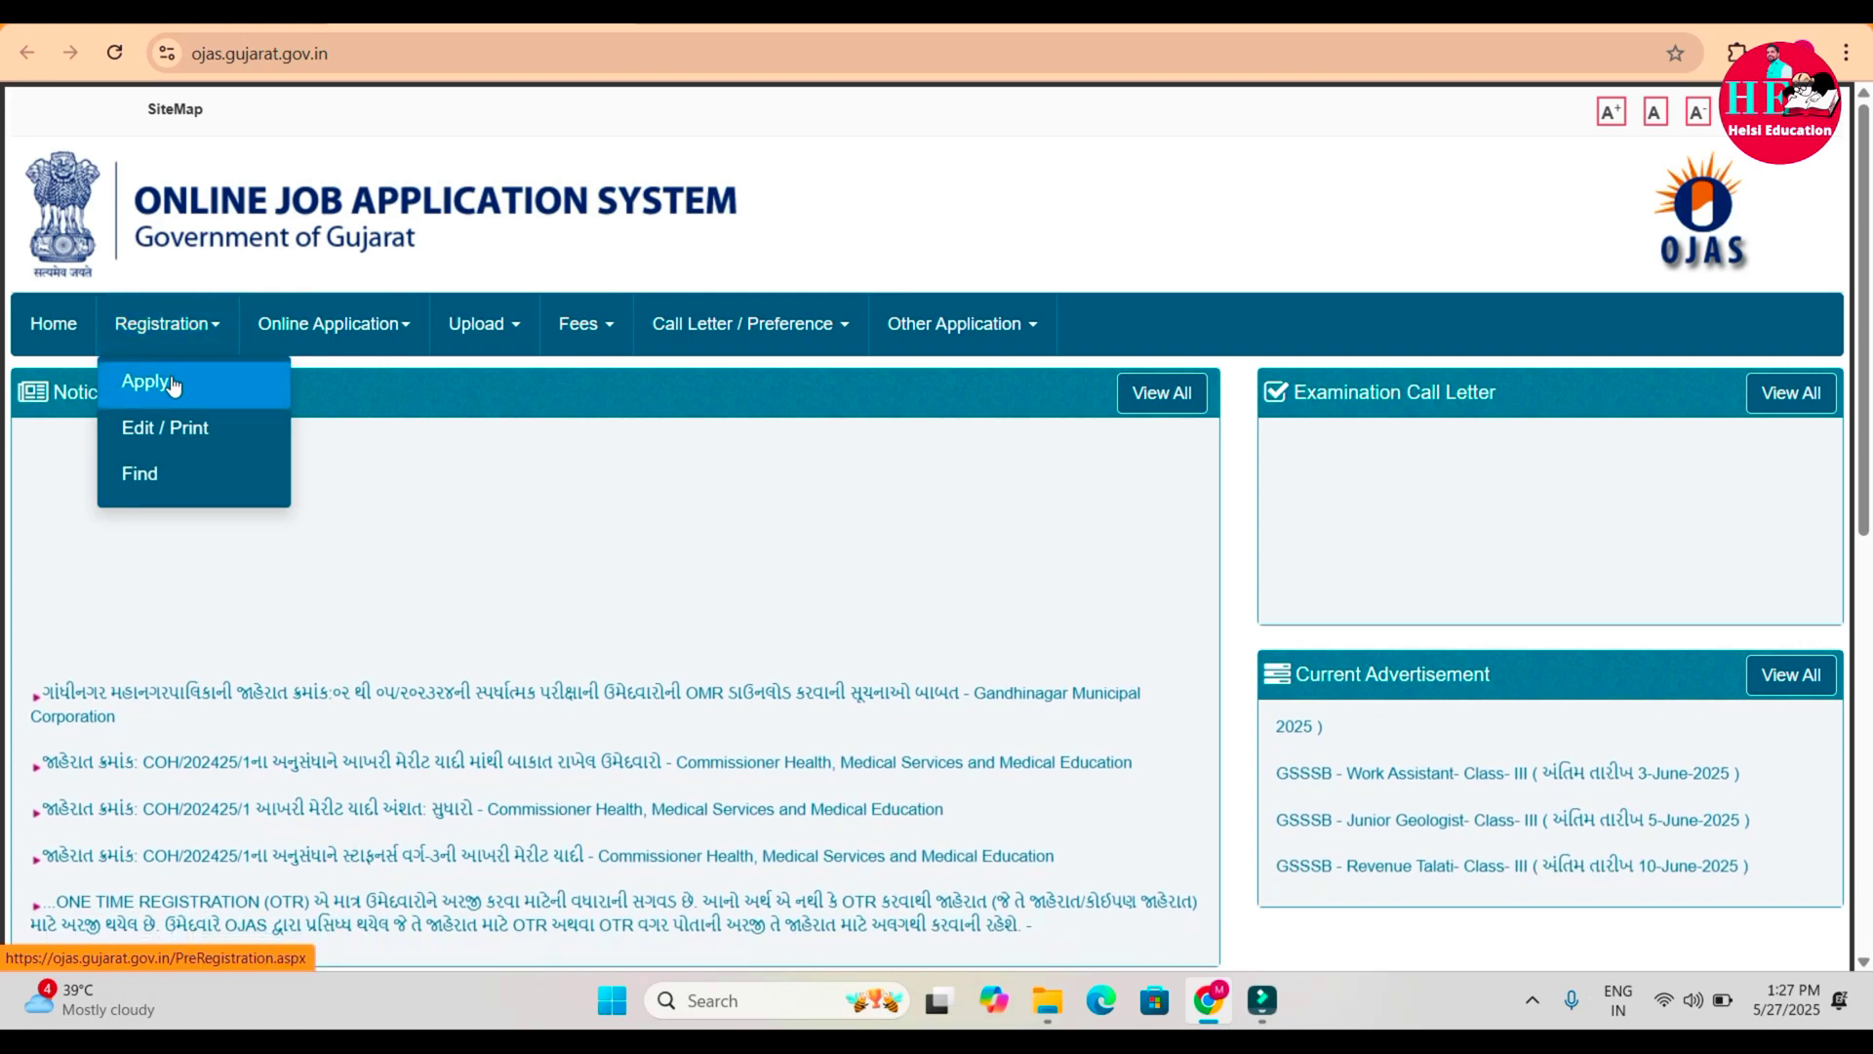
{"action": "left_click", "coordinate": [175, 382]}
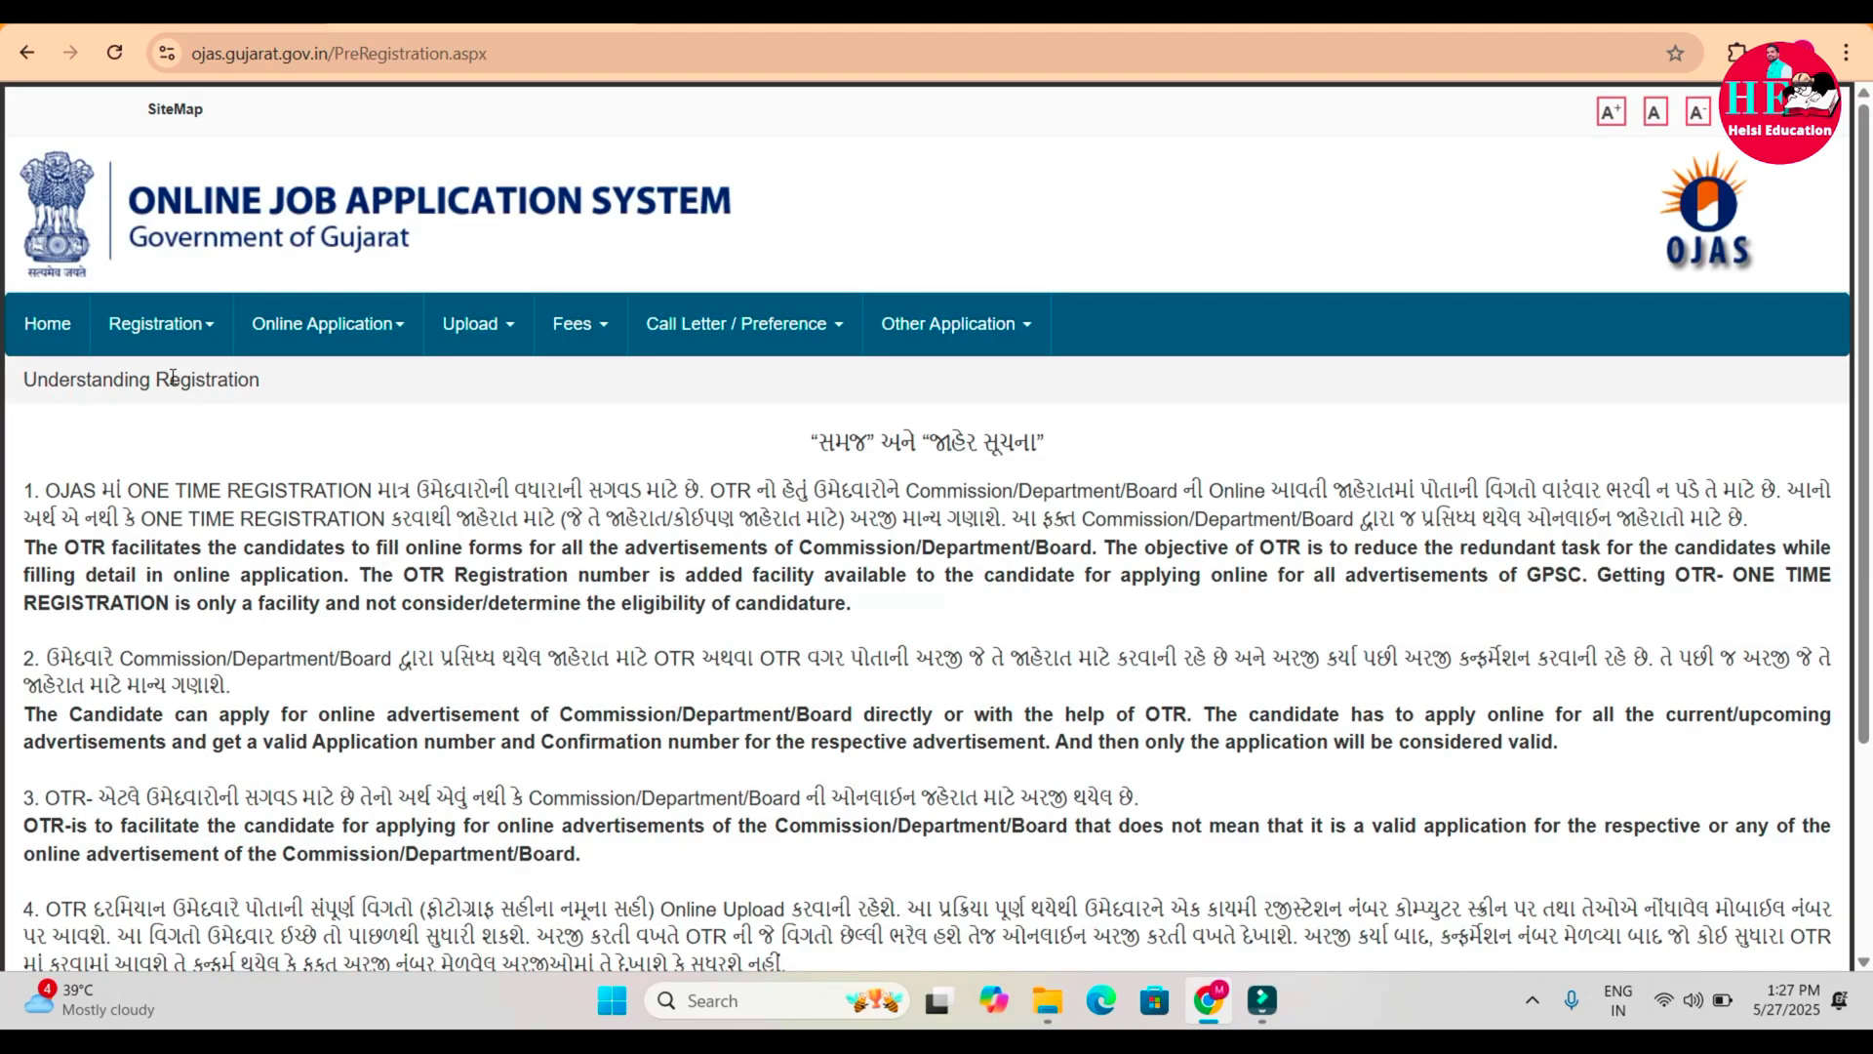
{"action": "scroll", "coordinate": [597, 480], "scroll_direction": "down", "scroll_amount": 3}
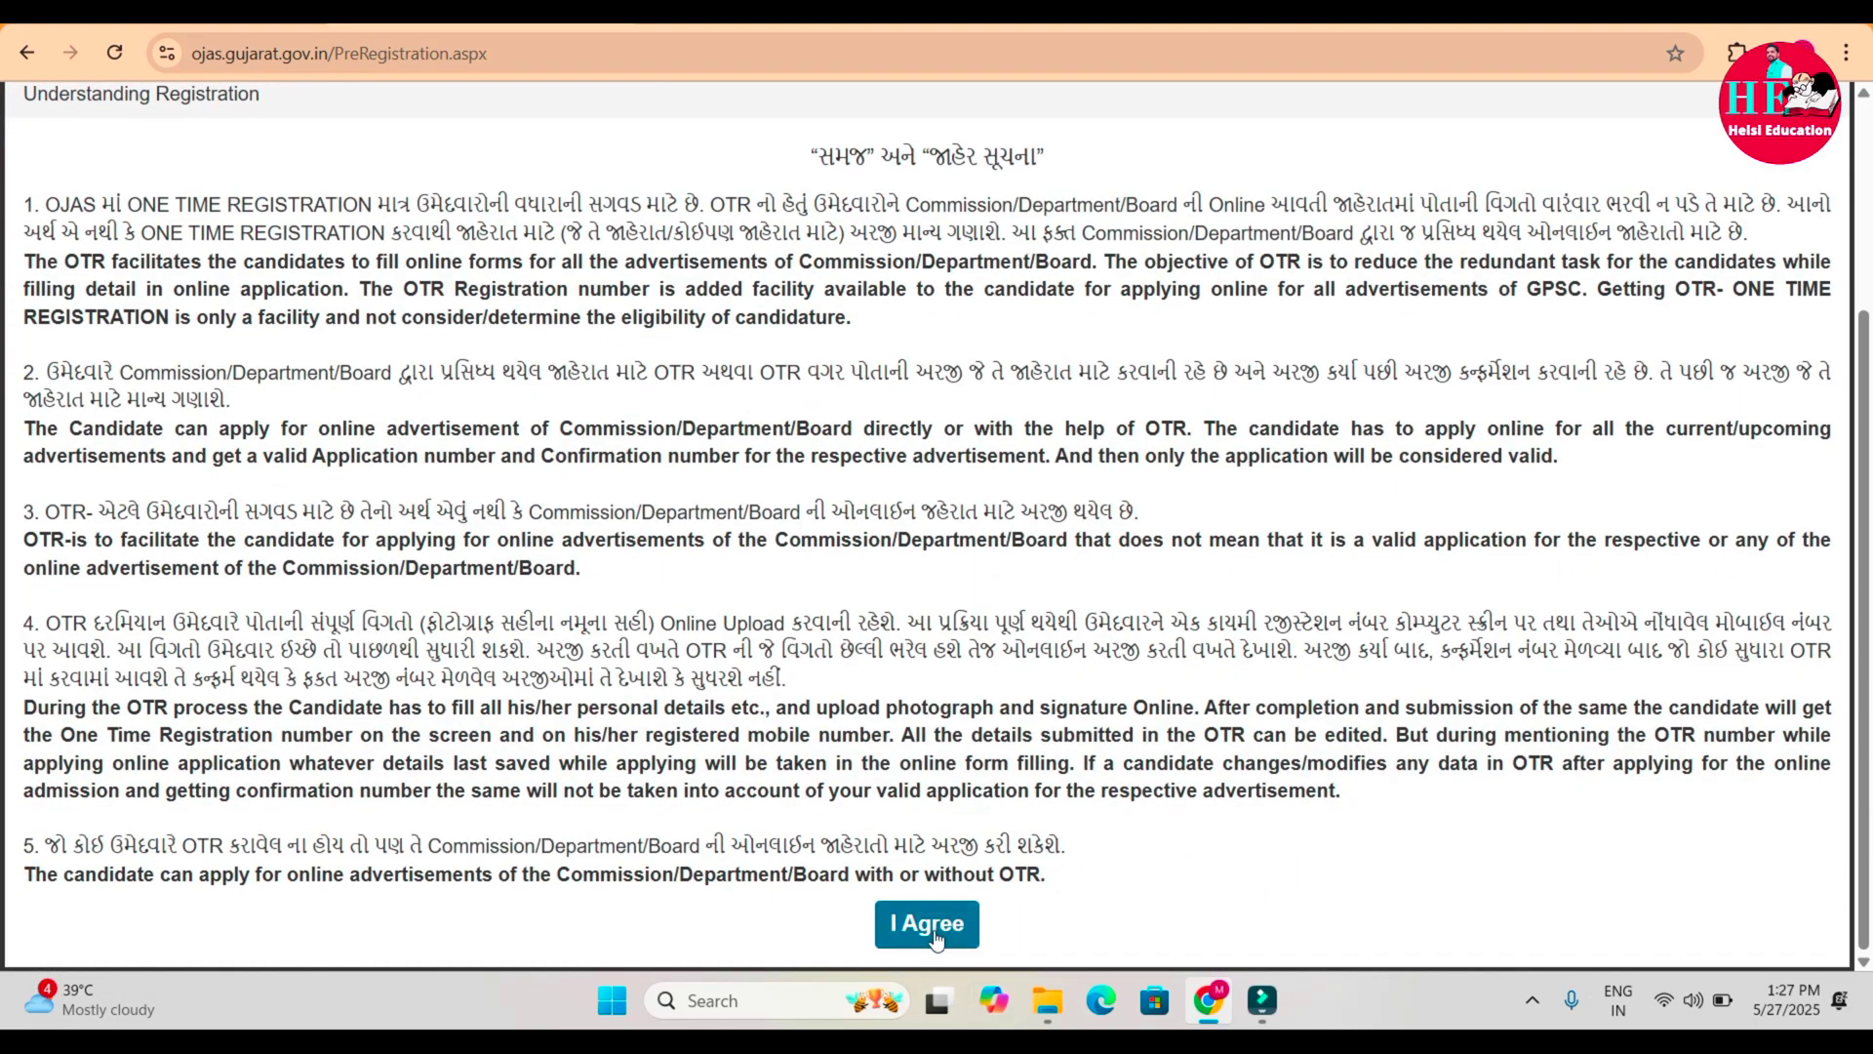
{"action": "left_click", "coordinate": [933, 935]}
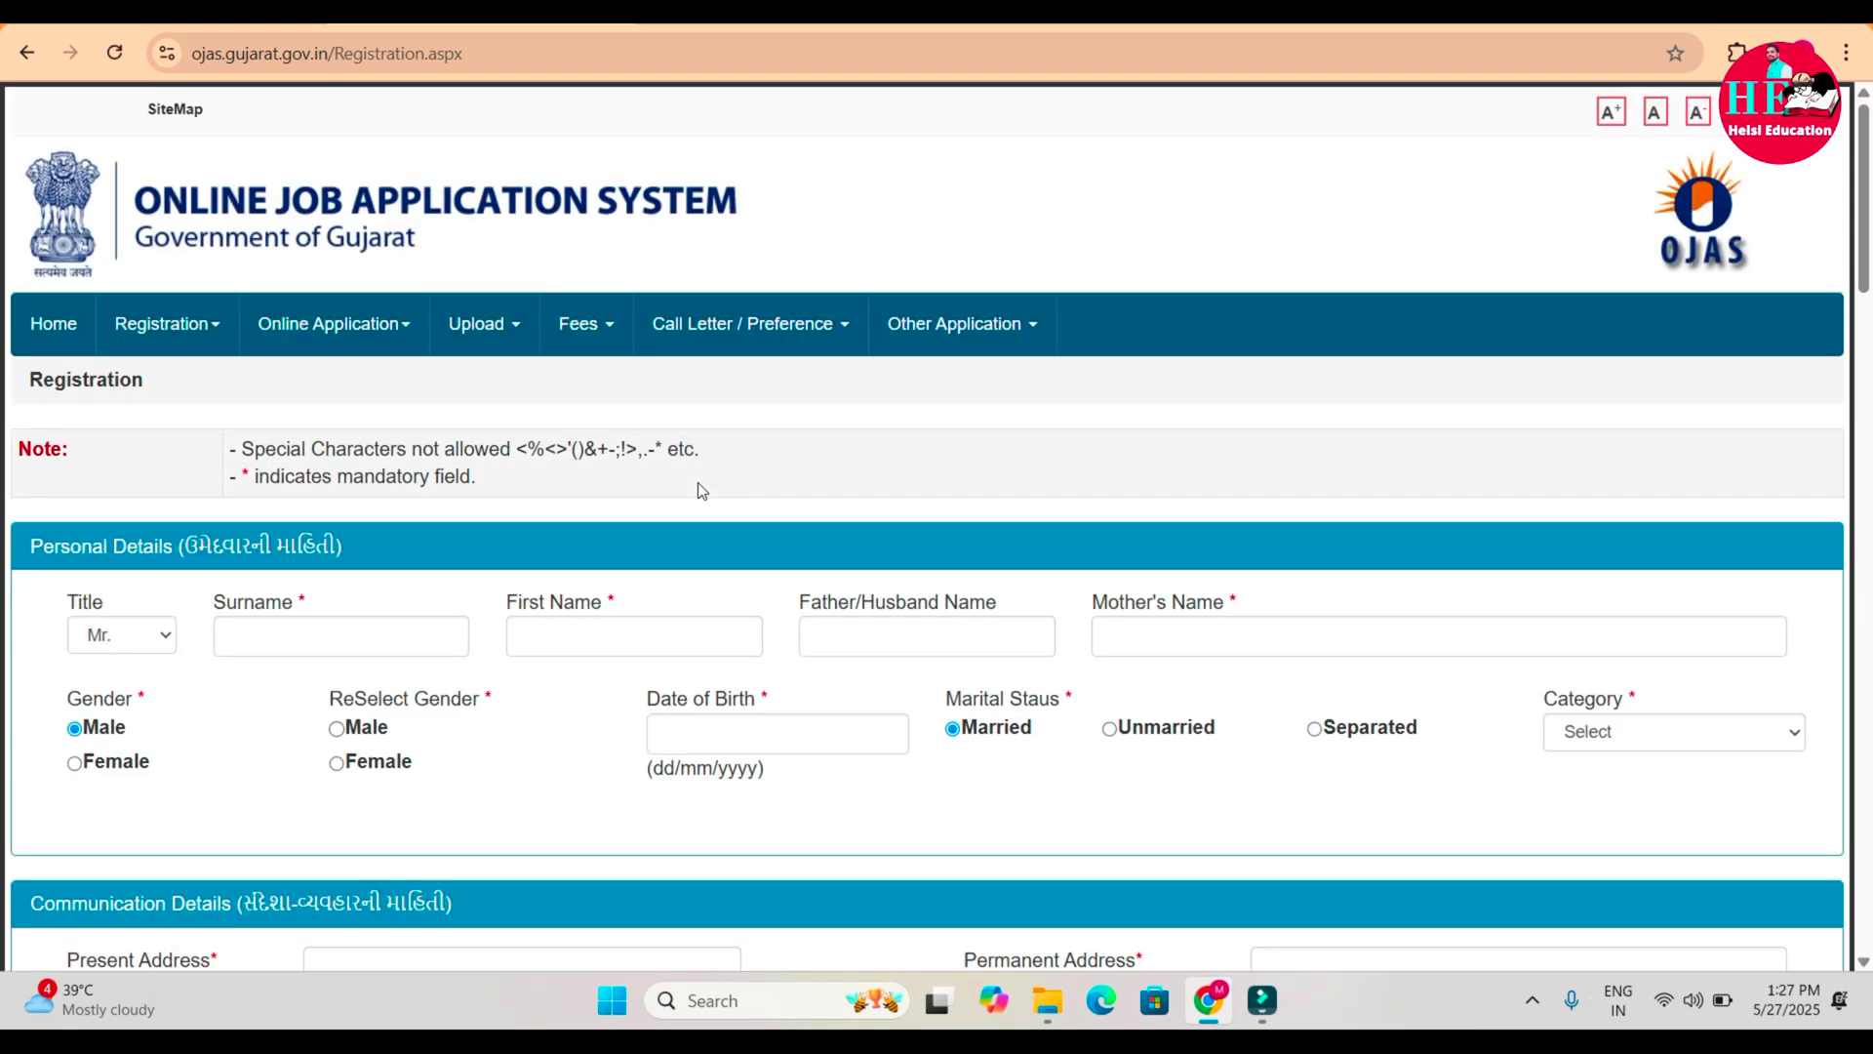
{"action": "scroll", "coordinate": [701, 489], "scroll_direction": "down", "scroll_amount": 2}
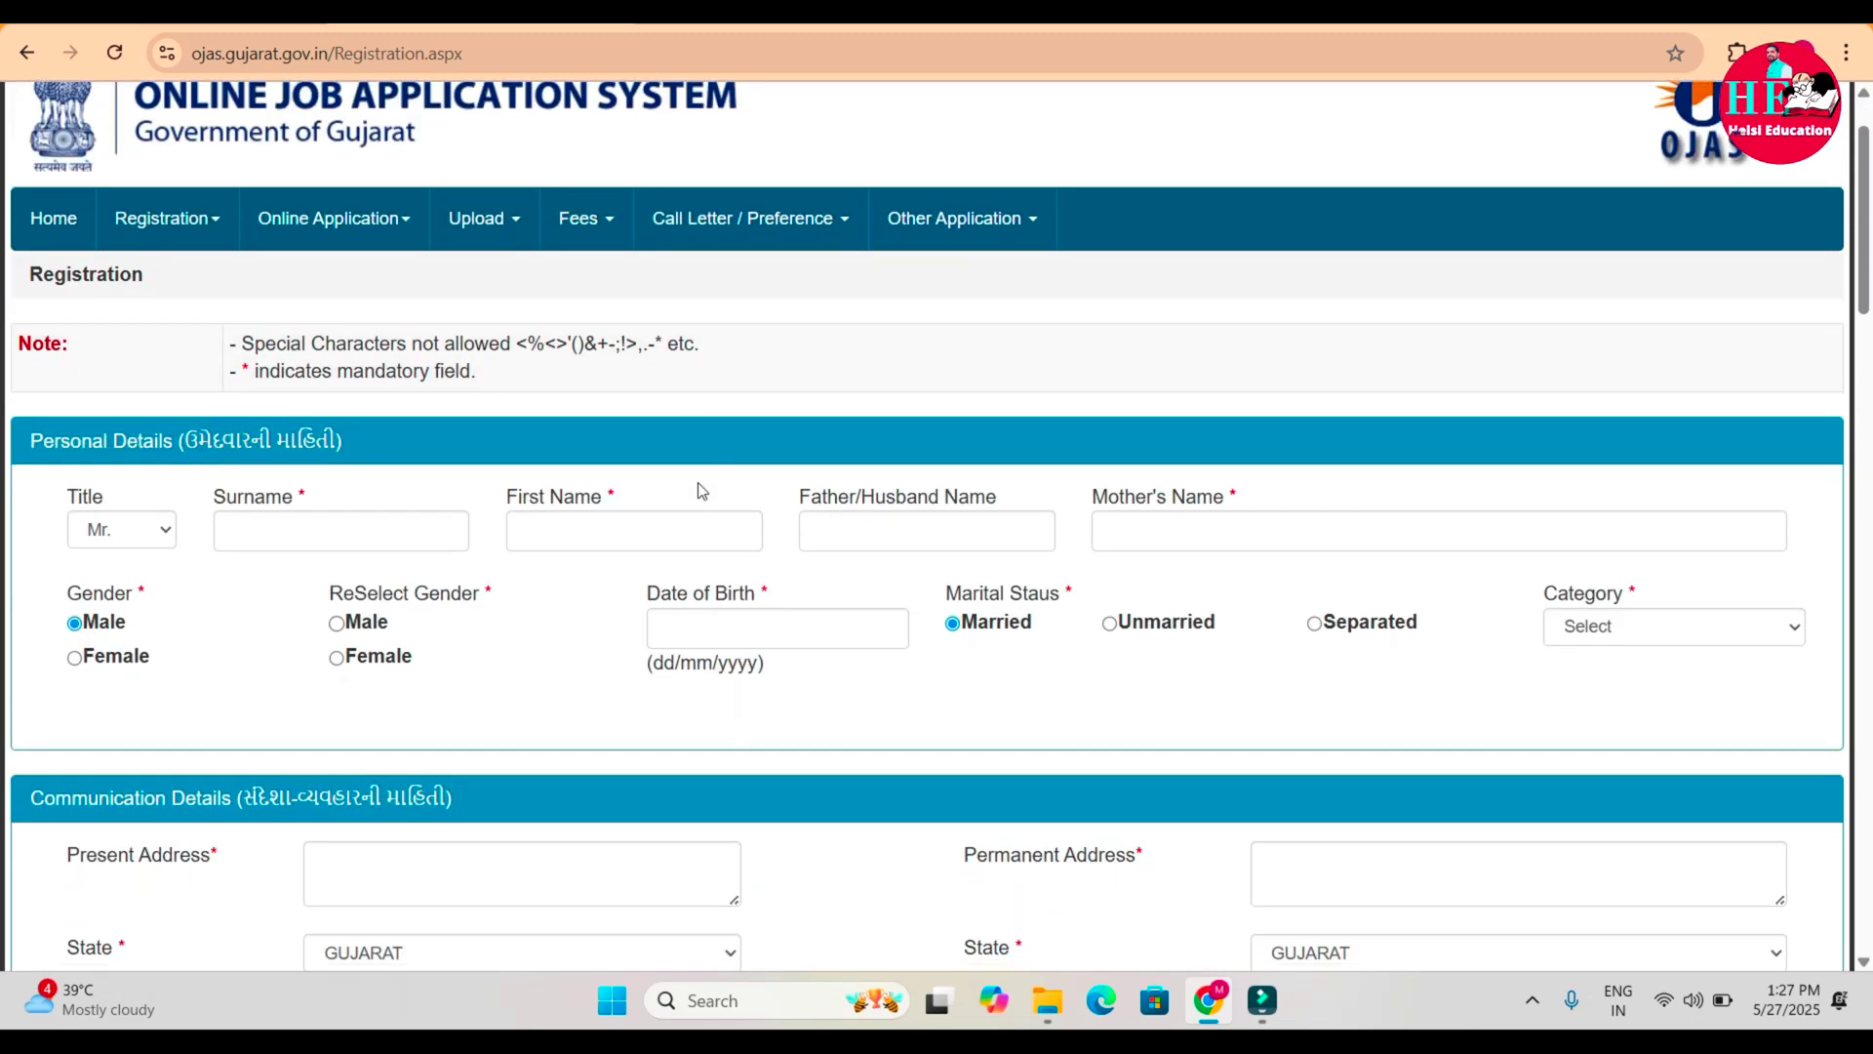
{"action": "scroll", "coordinate": [699, 483], "scroll_direction": "down", "scroll_amount": 1}
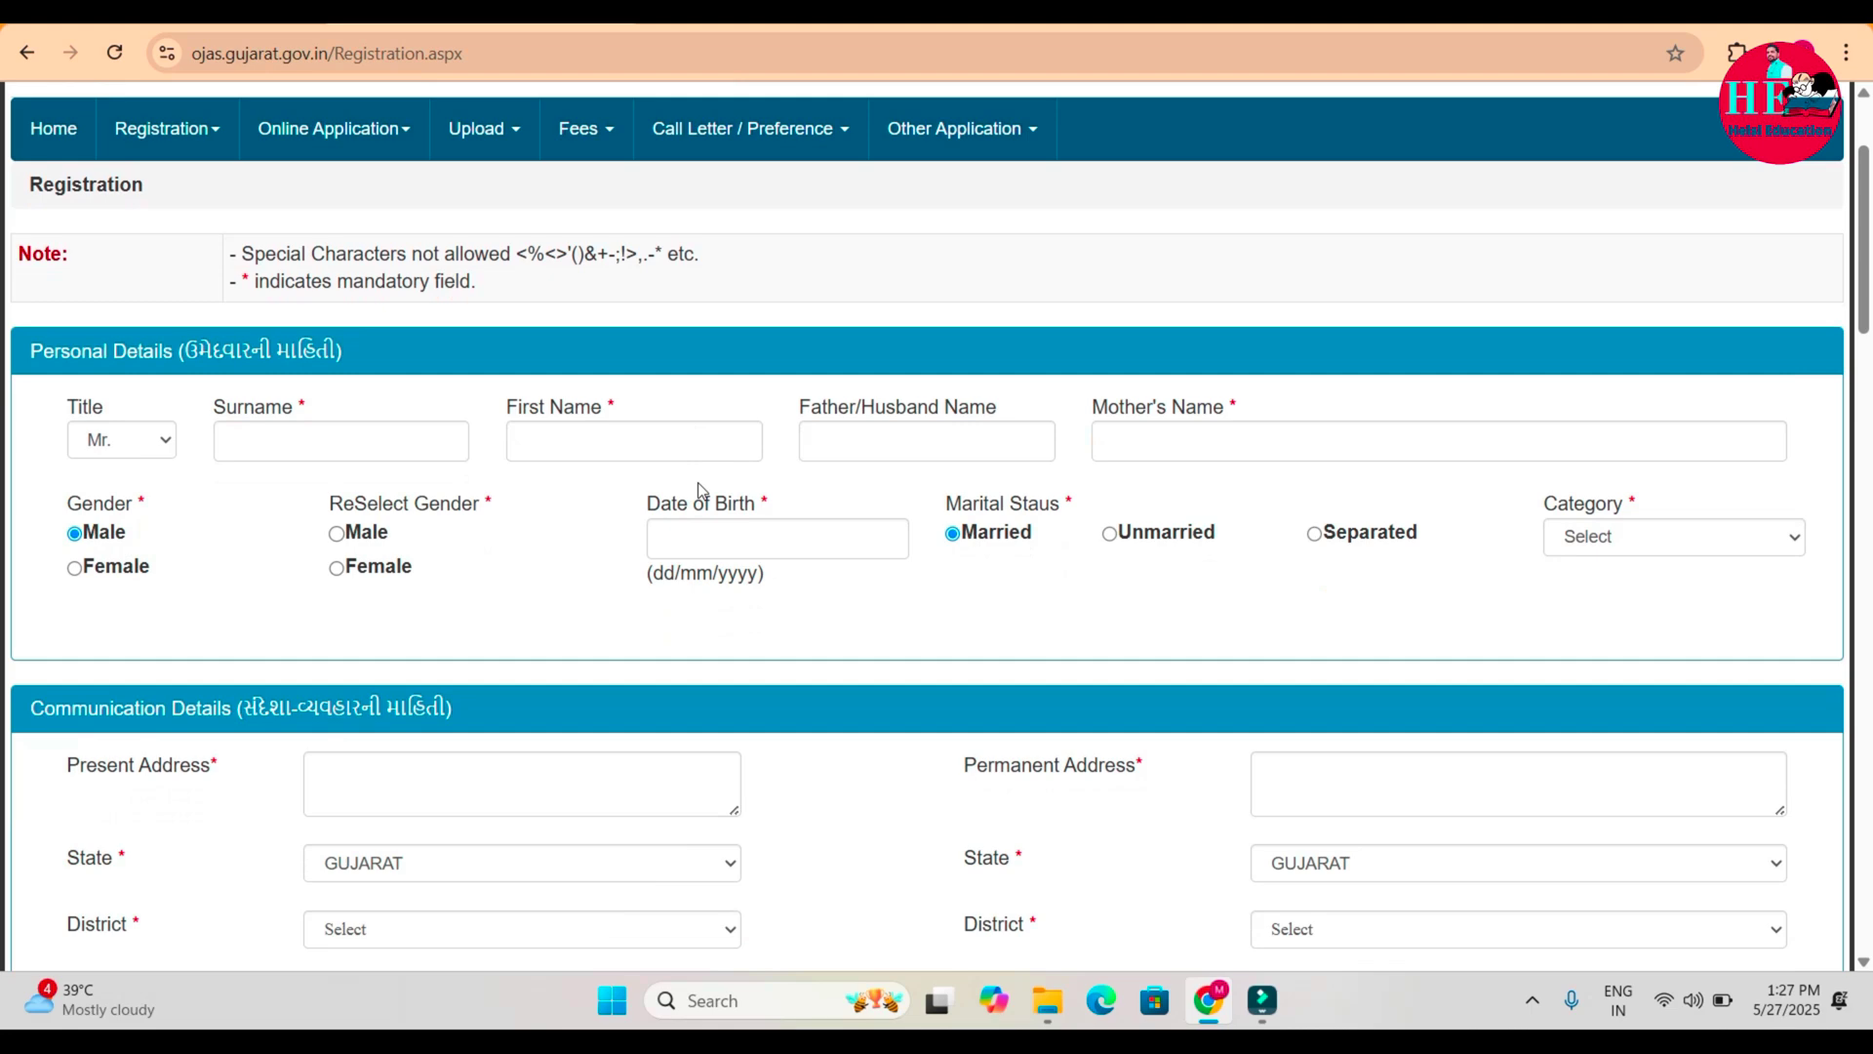
{"action": "scroll", "coordinate": [700, 488], "scroll_direction": "down", "scroll_amount": 1}
{"action": "scroll", "coordinate": [699, 483], "scroll_direction": "down", "scroll_amount": 3}
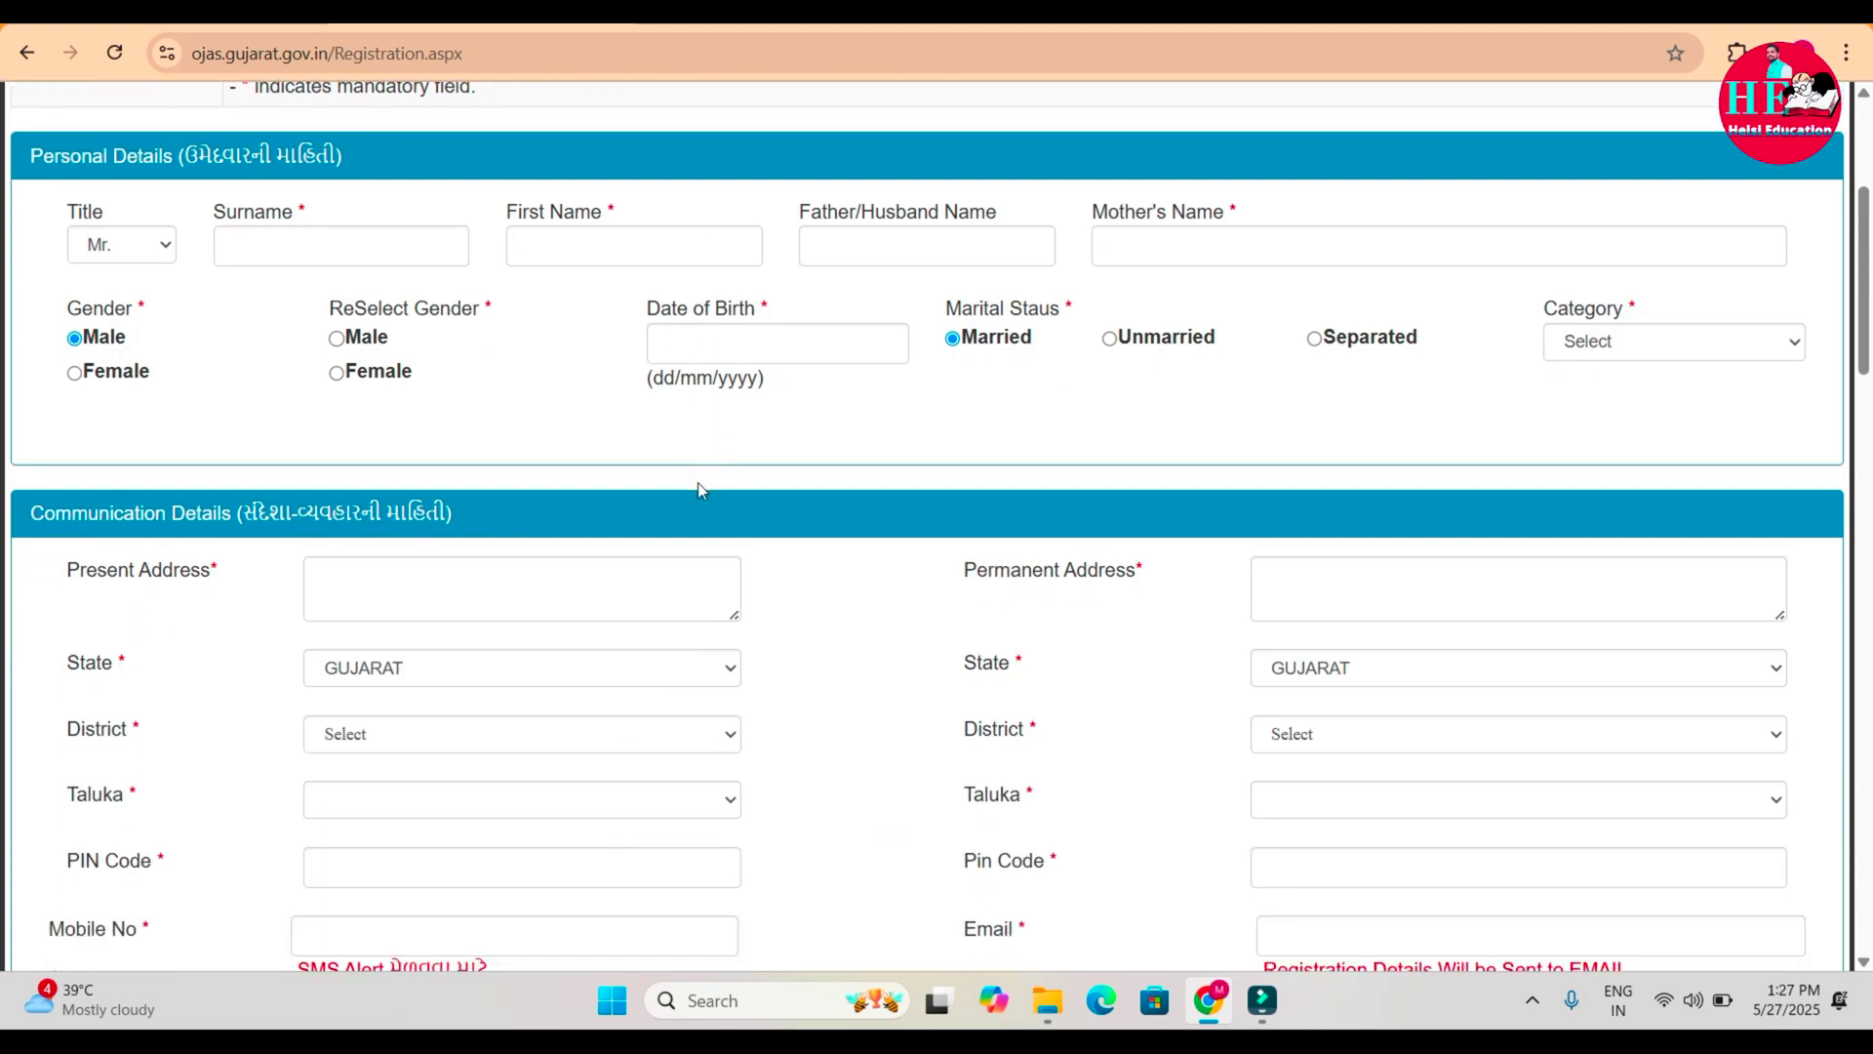
{"action": "scroll", "coordinate": [699, 490], "scroll_direction": "down", "scroll_amount": 4}
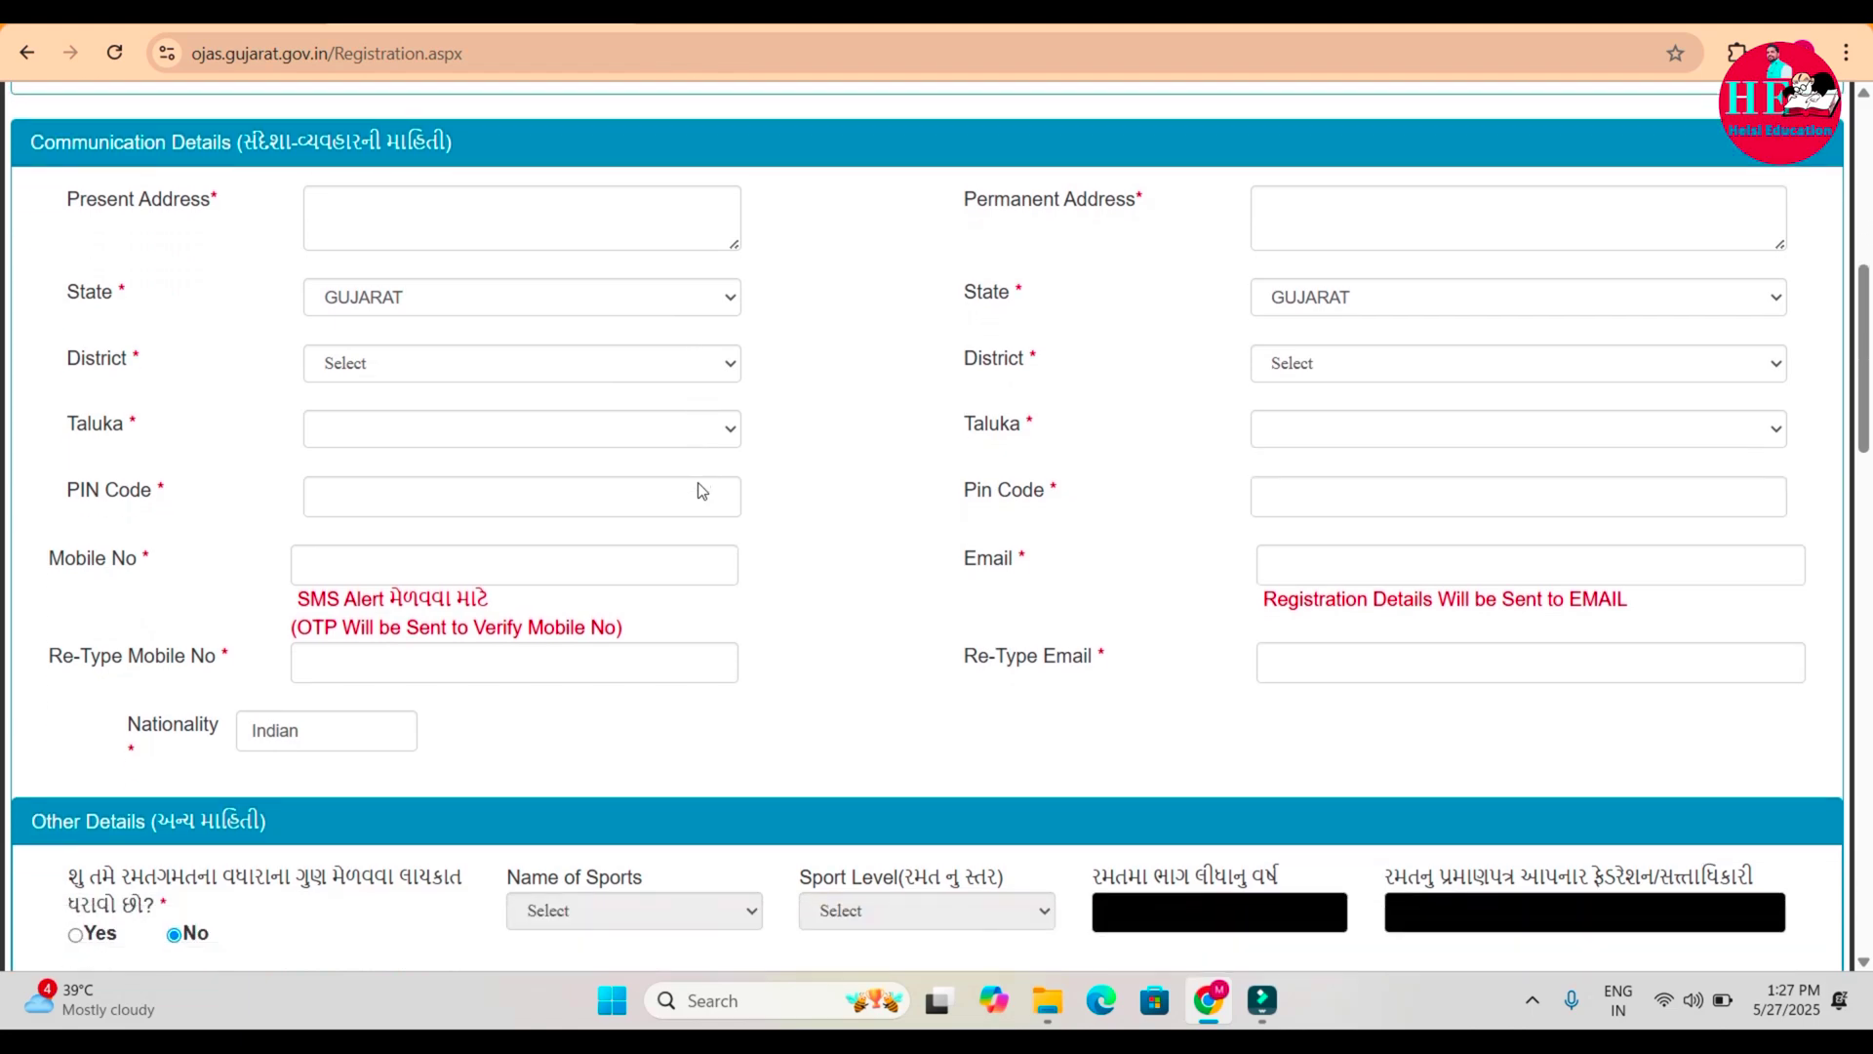
{"action": "scroll", "coordinate": [699, 490], "scroll_direction": "down", "scroll_amount": 4}
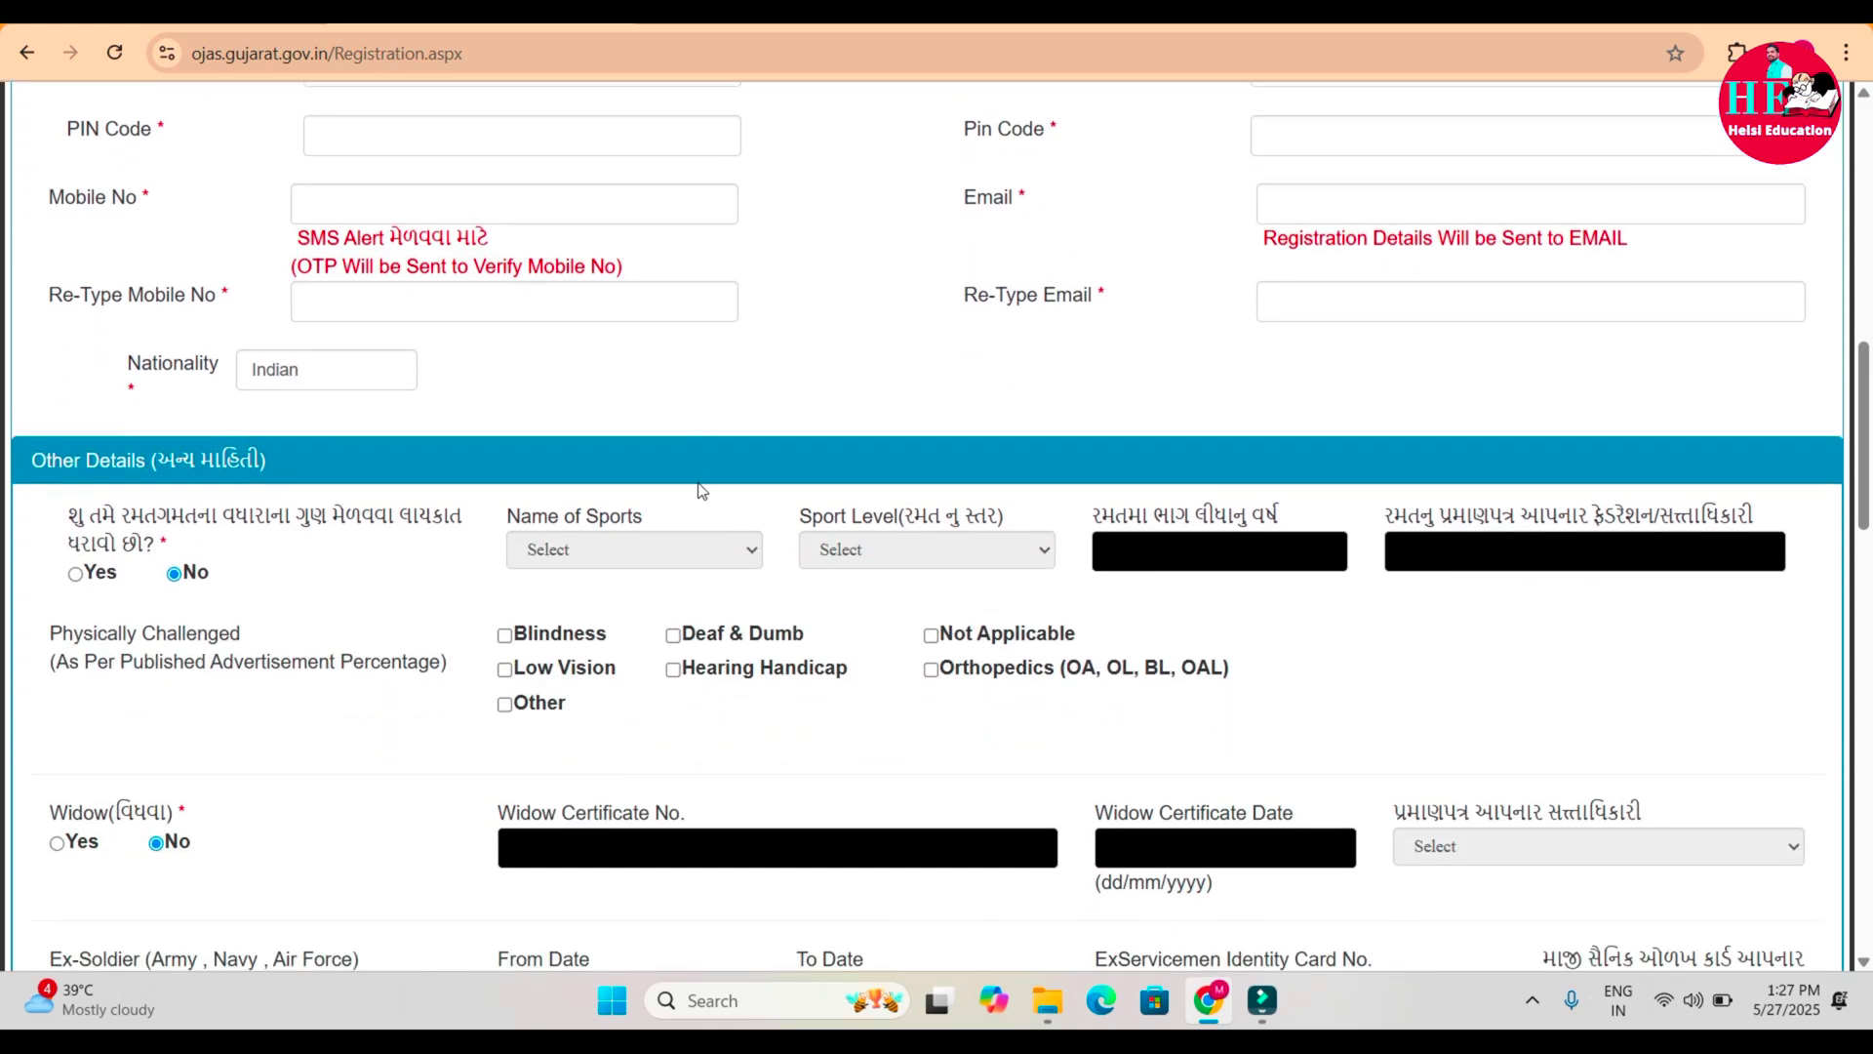
{"action": "scroll", "coordinate": [702, 491], "scroll_direction": "down", "scroll_amount": 3}
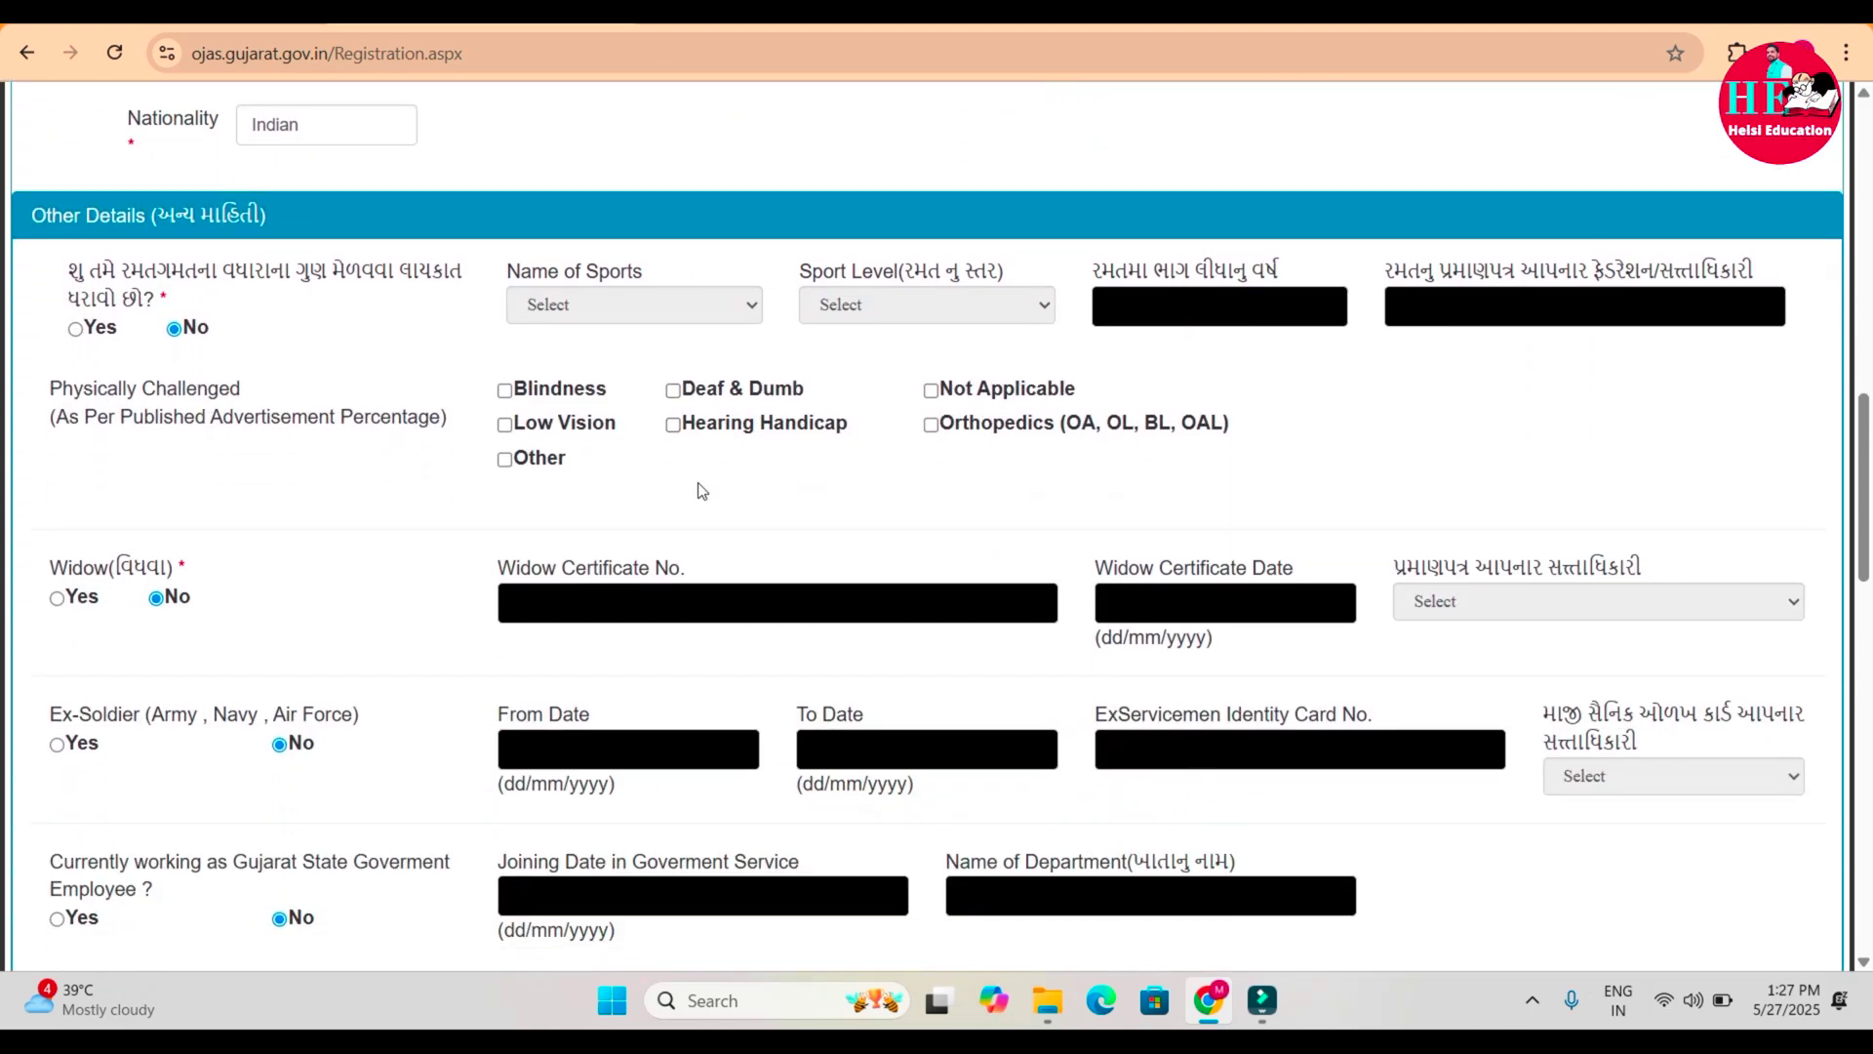
{"action": "scroll", "coordinate": [702, 491], "scroll_direction": "down", "scroll_amount": 5}
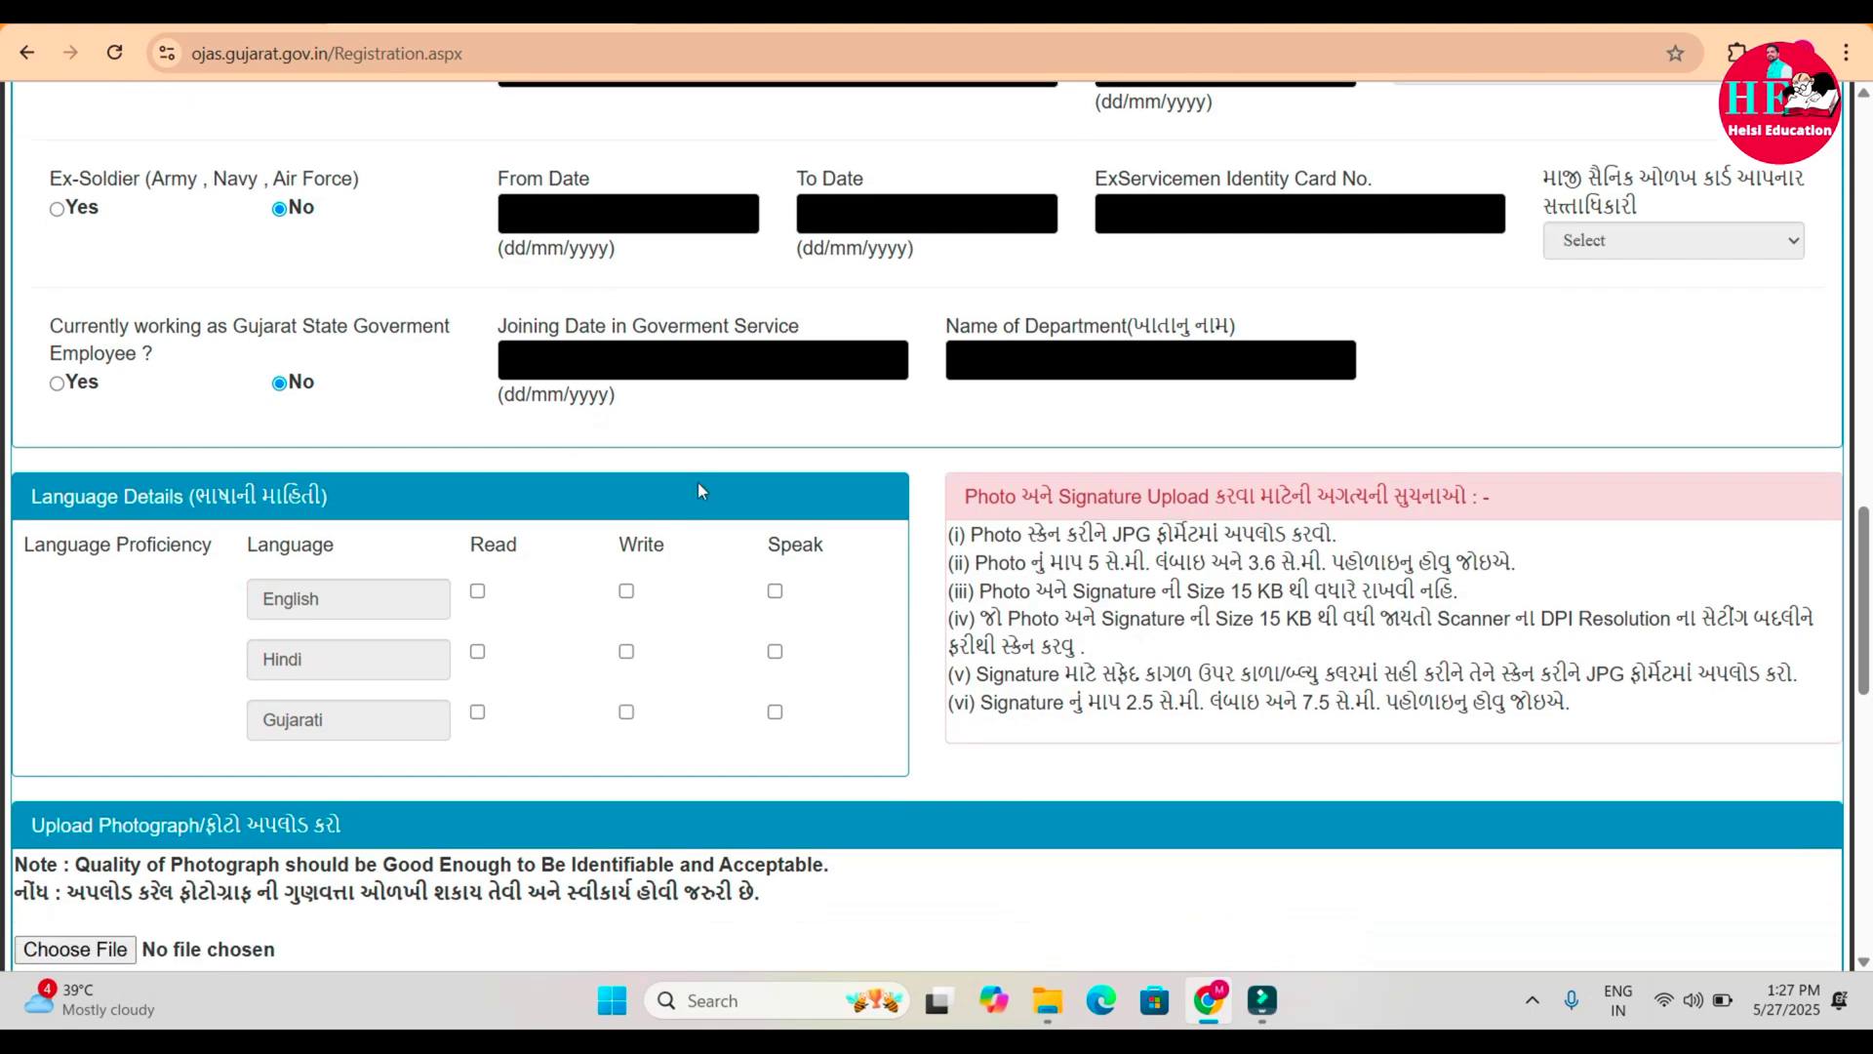
{"action": "scroll", "coordinate": [699, 489], "scroll_direction": "down", "scroll_amount": 3}
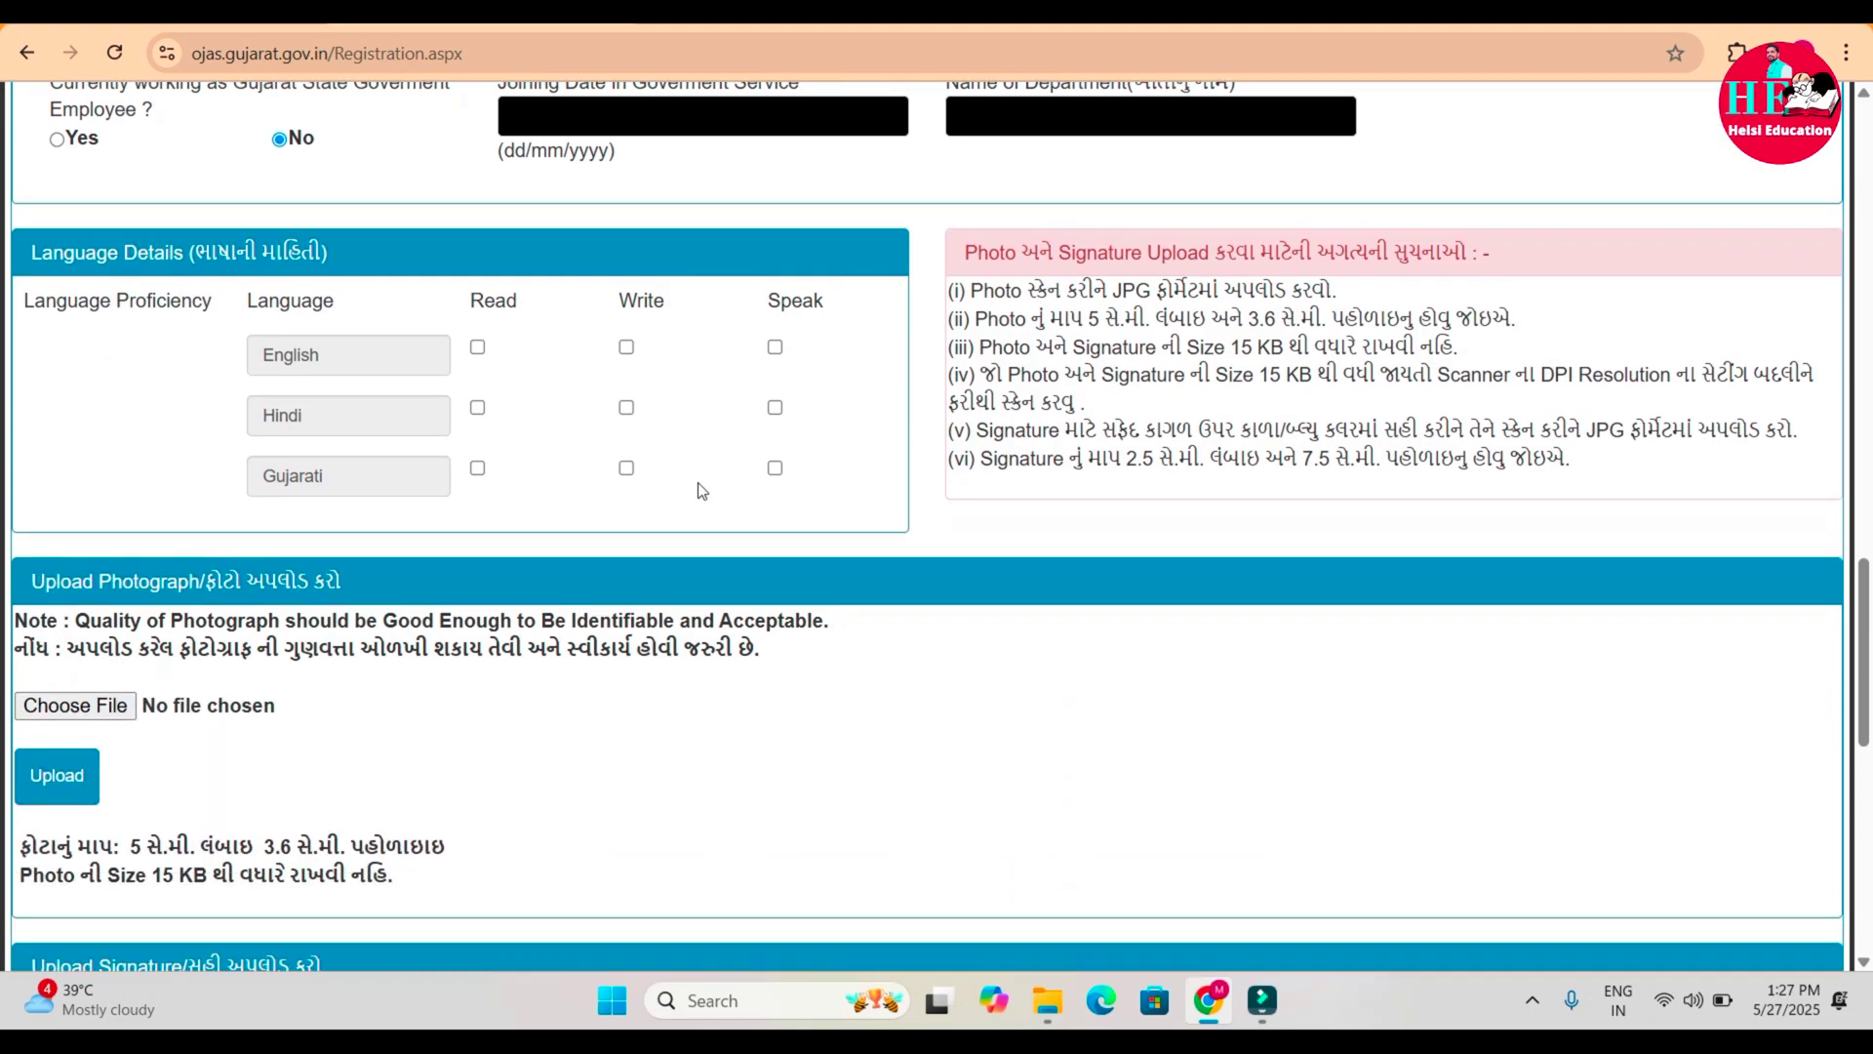
{"action": "scroll", "coordinate": [699, 490], "scroll_direction": "down", "scroll_amount": 7}
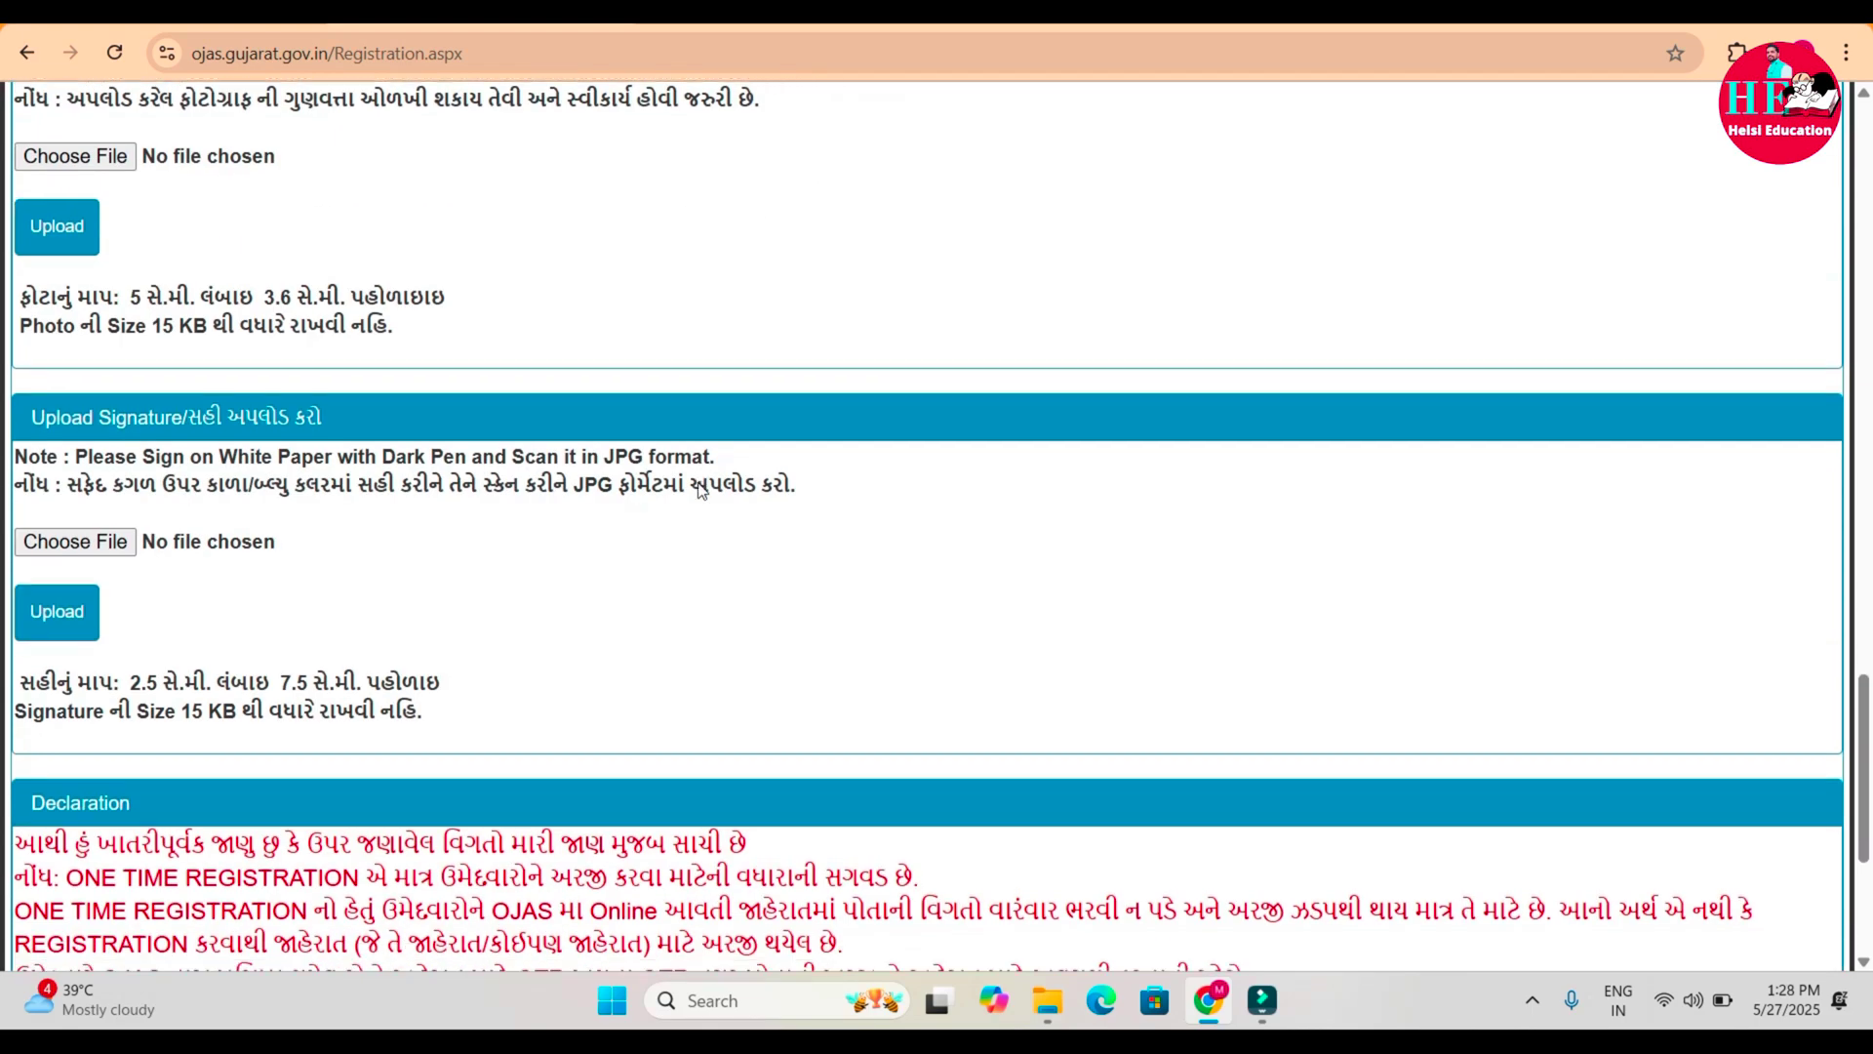
{"action": "scroll", "coordinate": [698, 490], "scroll_direction": "down", "scroll_amount": 5}
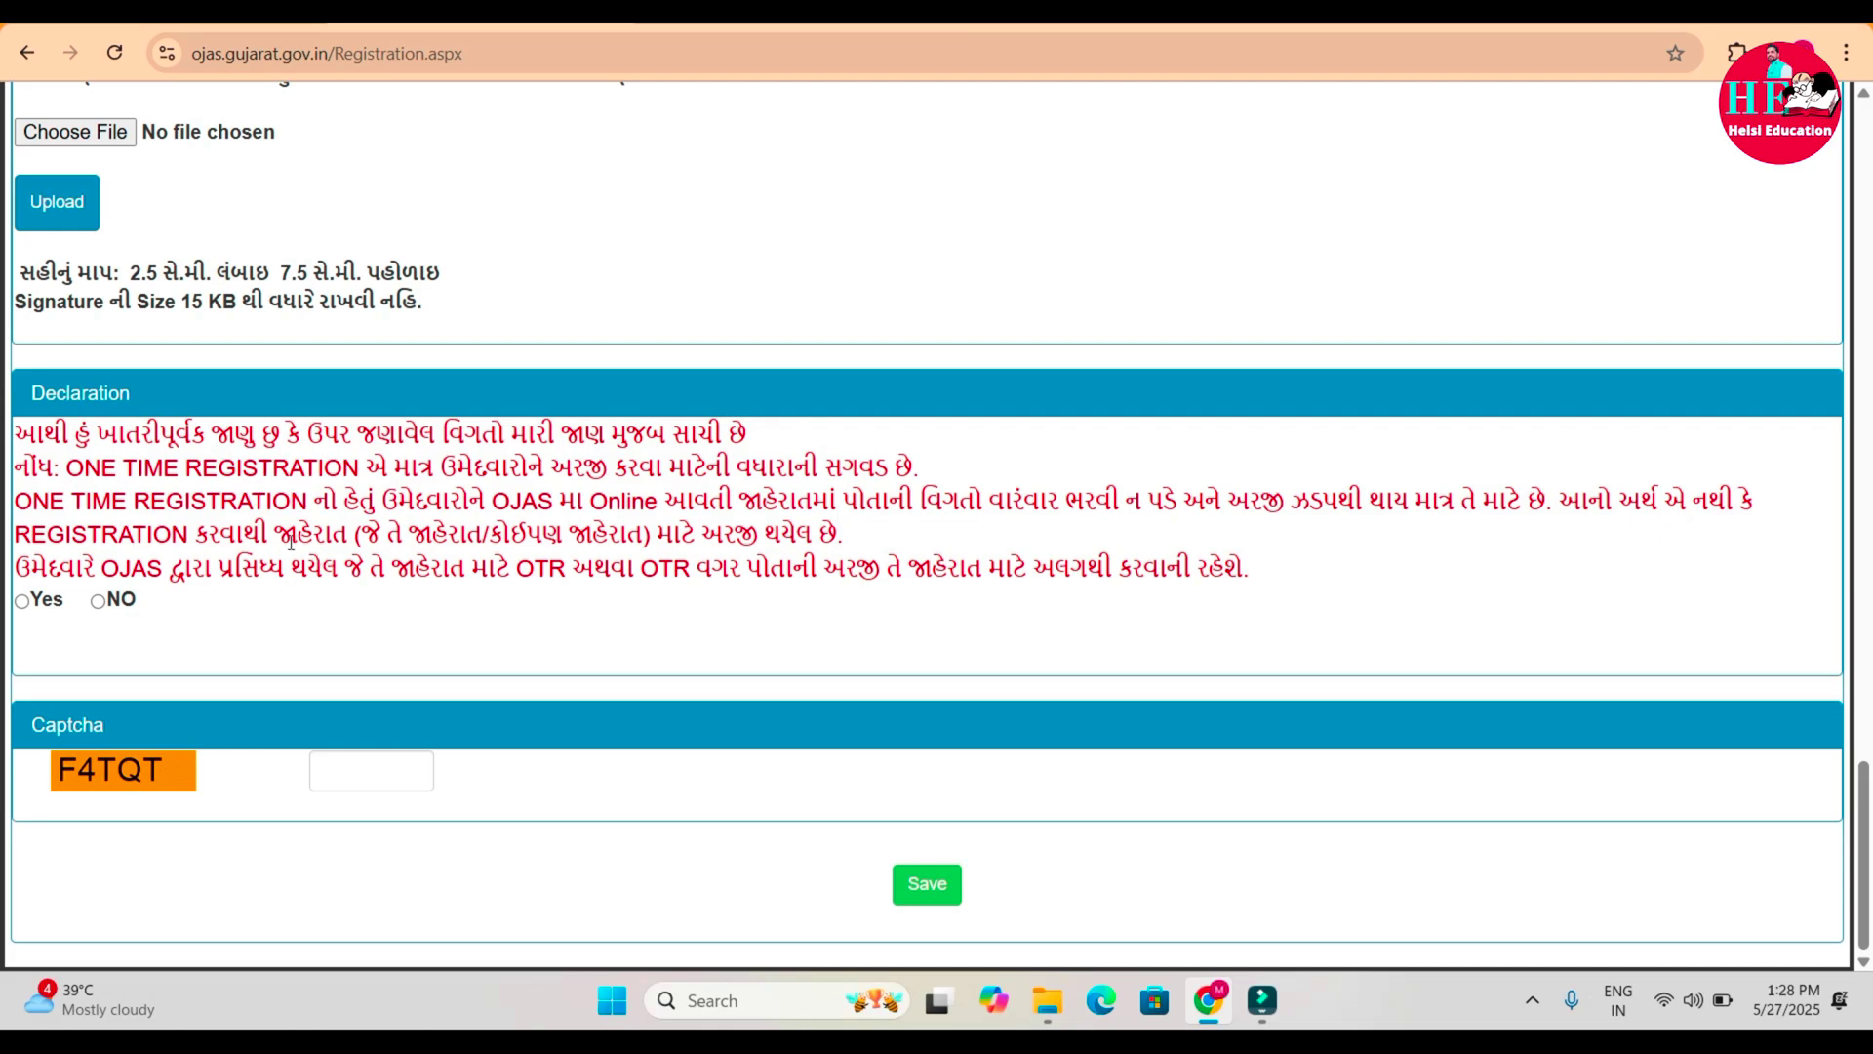
{"action": "left_click", "coordinate": [948, 680]}
{"action": "scroll", "coordinate": [950, 685], "scroll_direction": "up", "scroll_amount": 5}
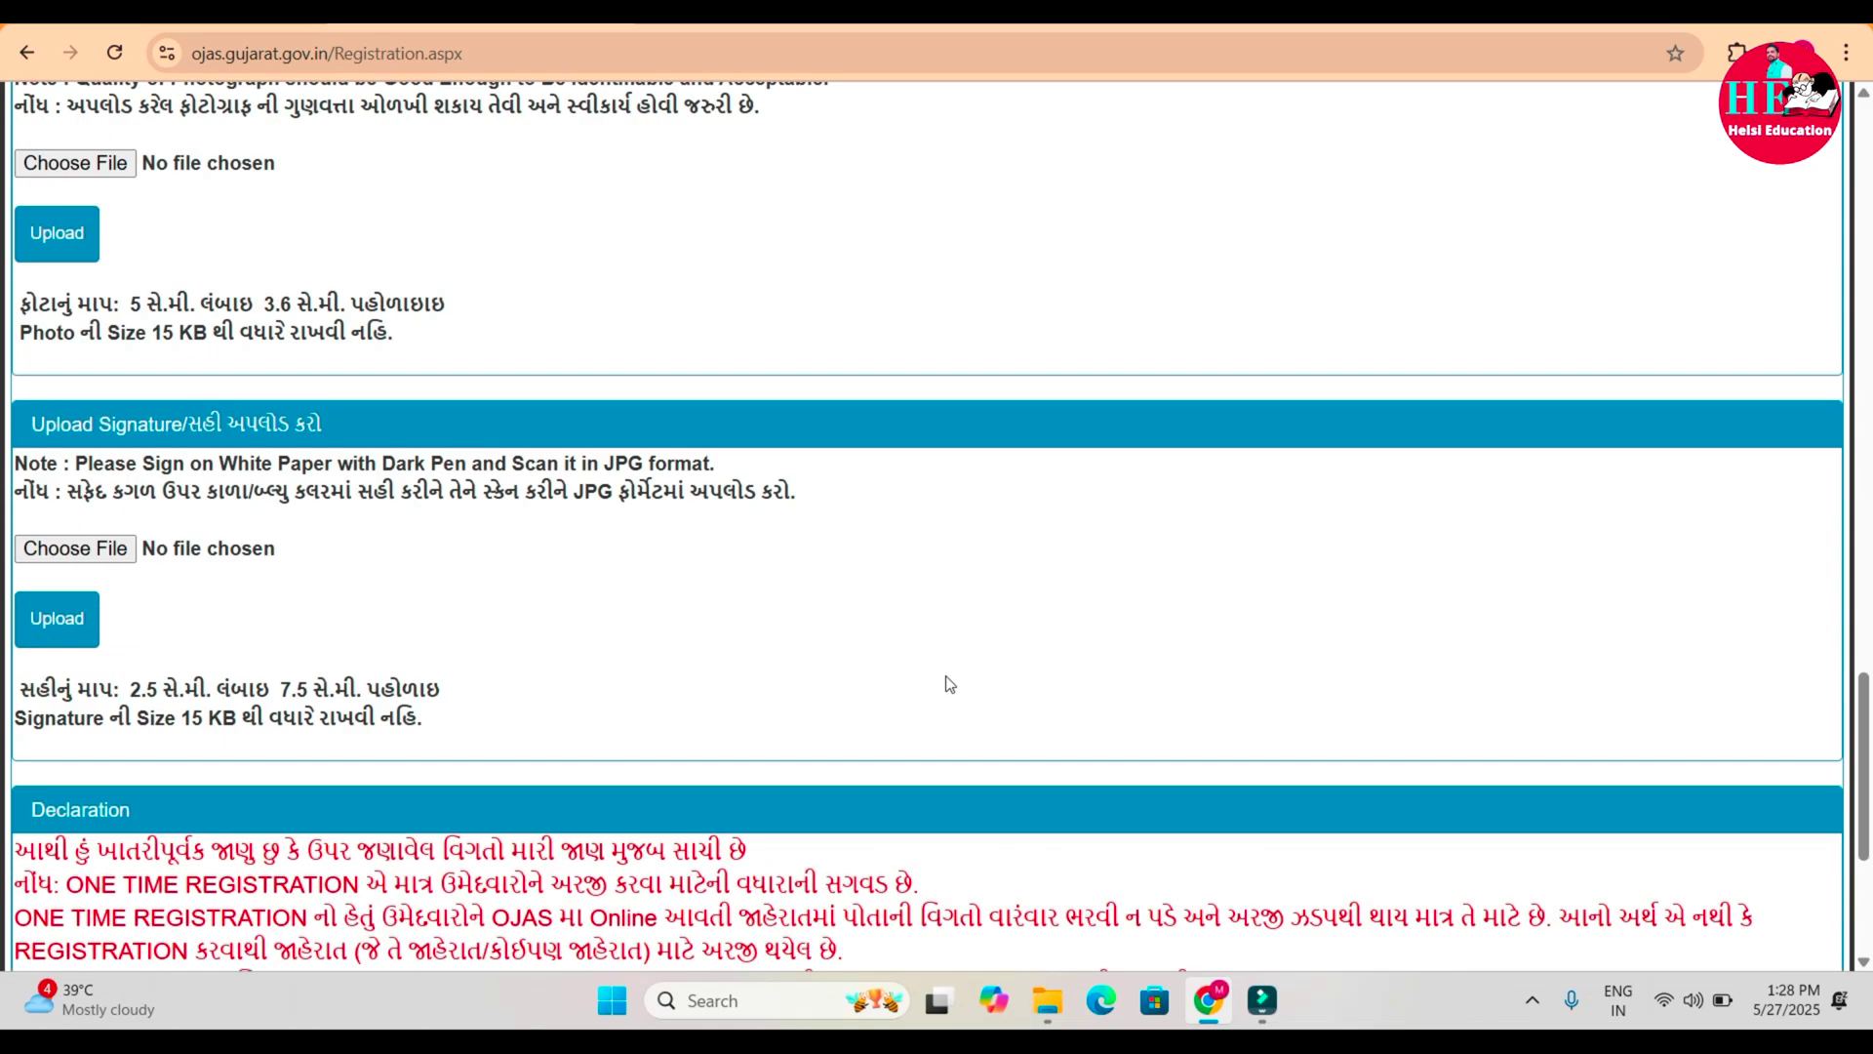
{"action": "scroll", "coordinate": [948, 683], "scroll_direction": "up", "scroll_amount": 20}
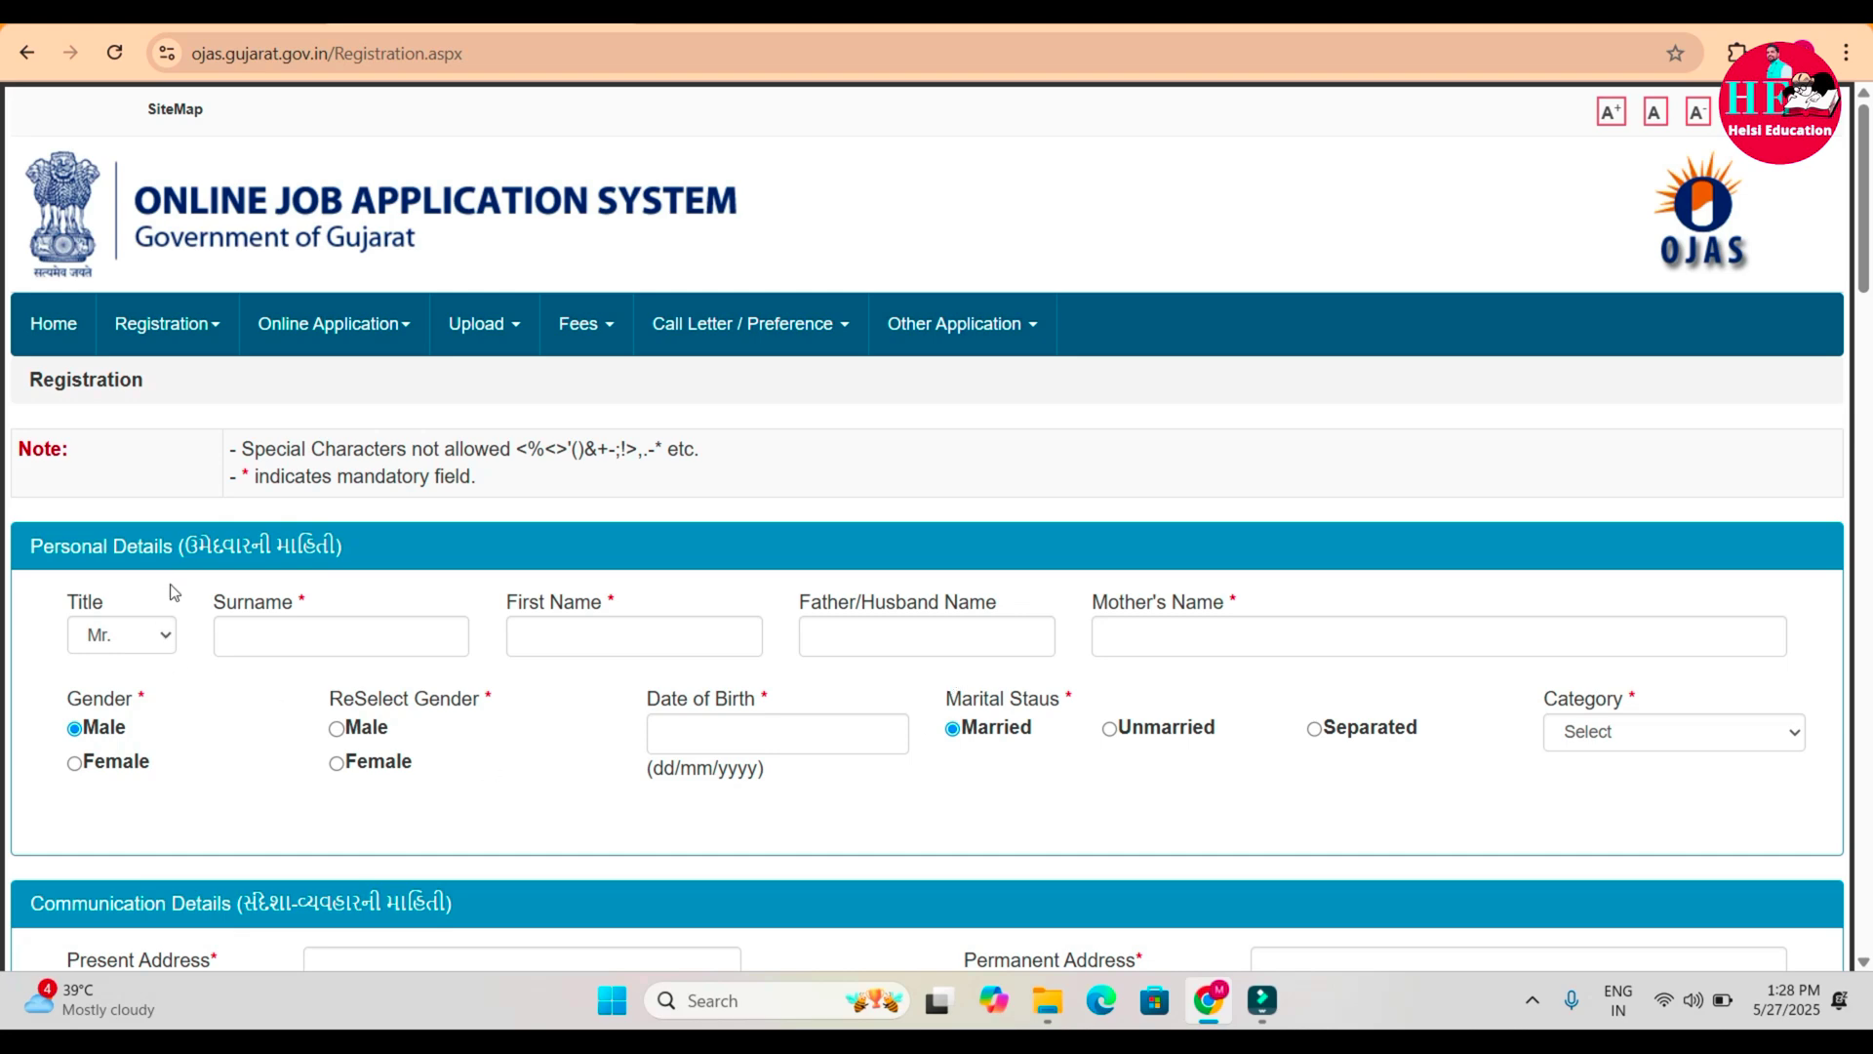
From Online Application > Apply, select GSSSB to list its current advertisements.
{"action": "mouse_move", "coordinate": [517, 343]}
{"action": "mouse_move", "coordinate": [375, 328]}
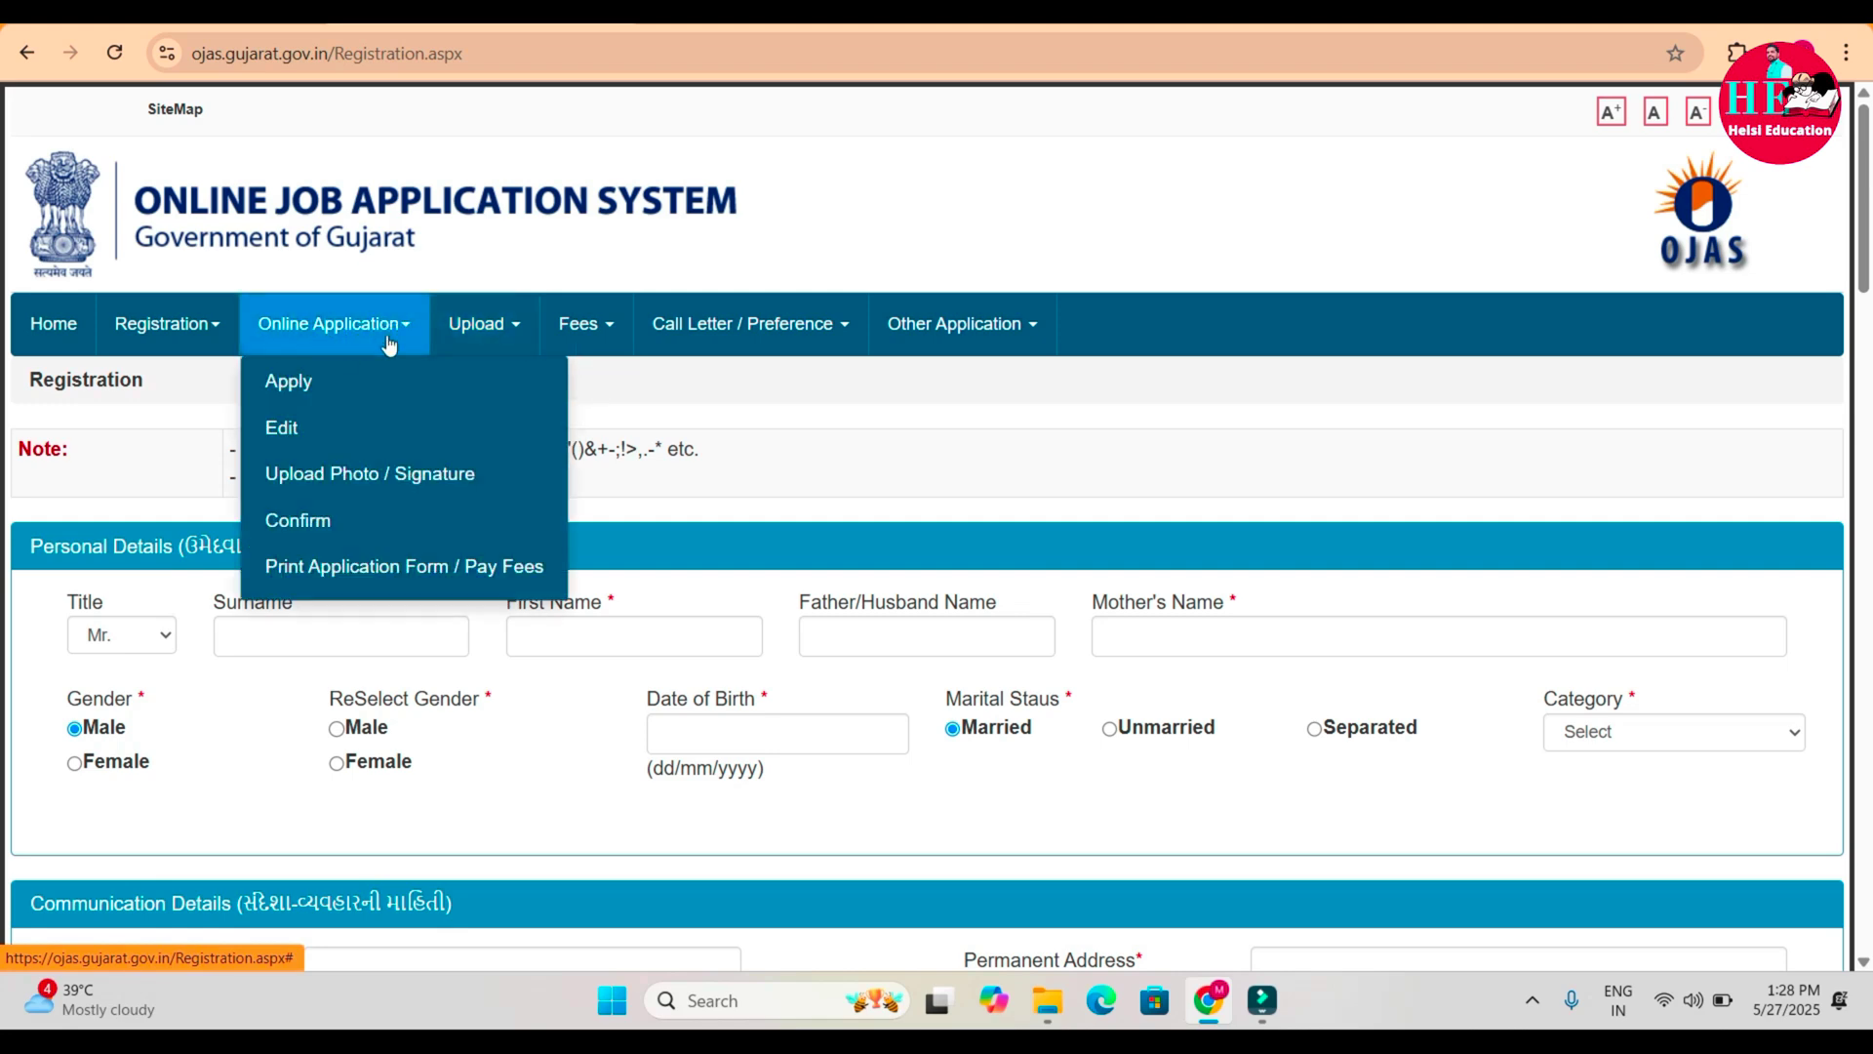
{"action": "left_click", "coordinate": [301, 387]}
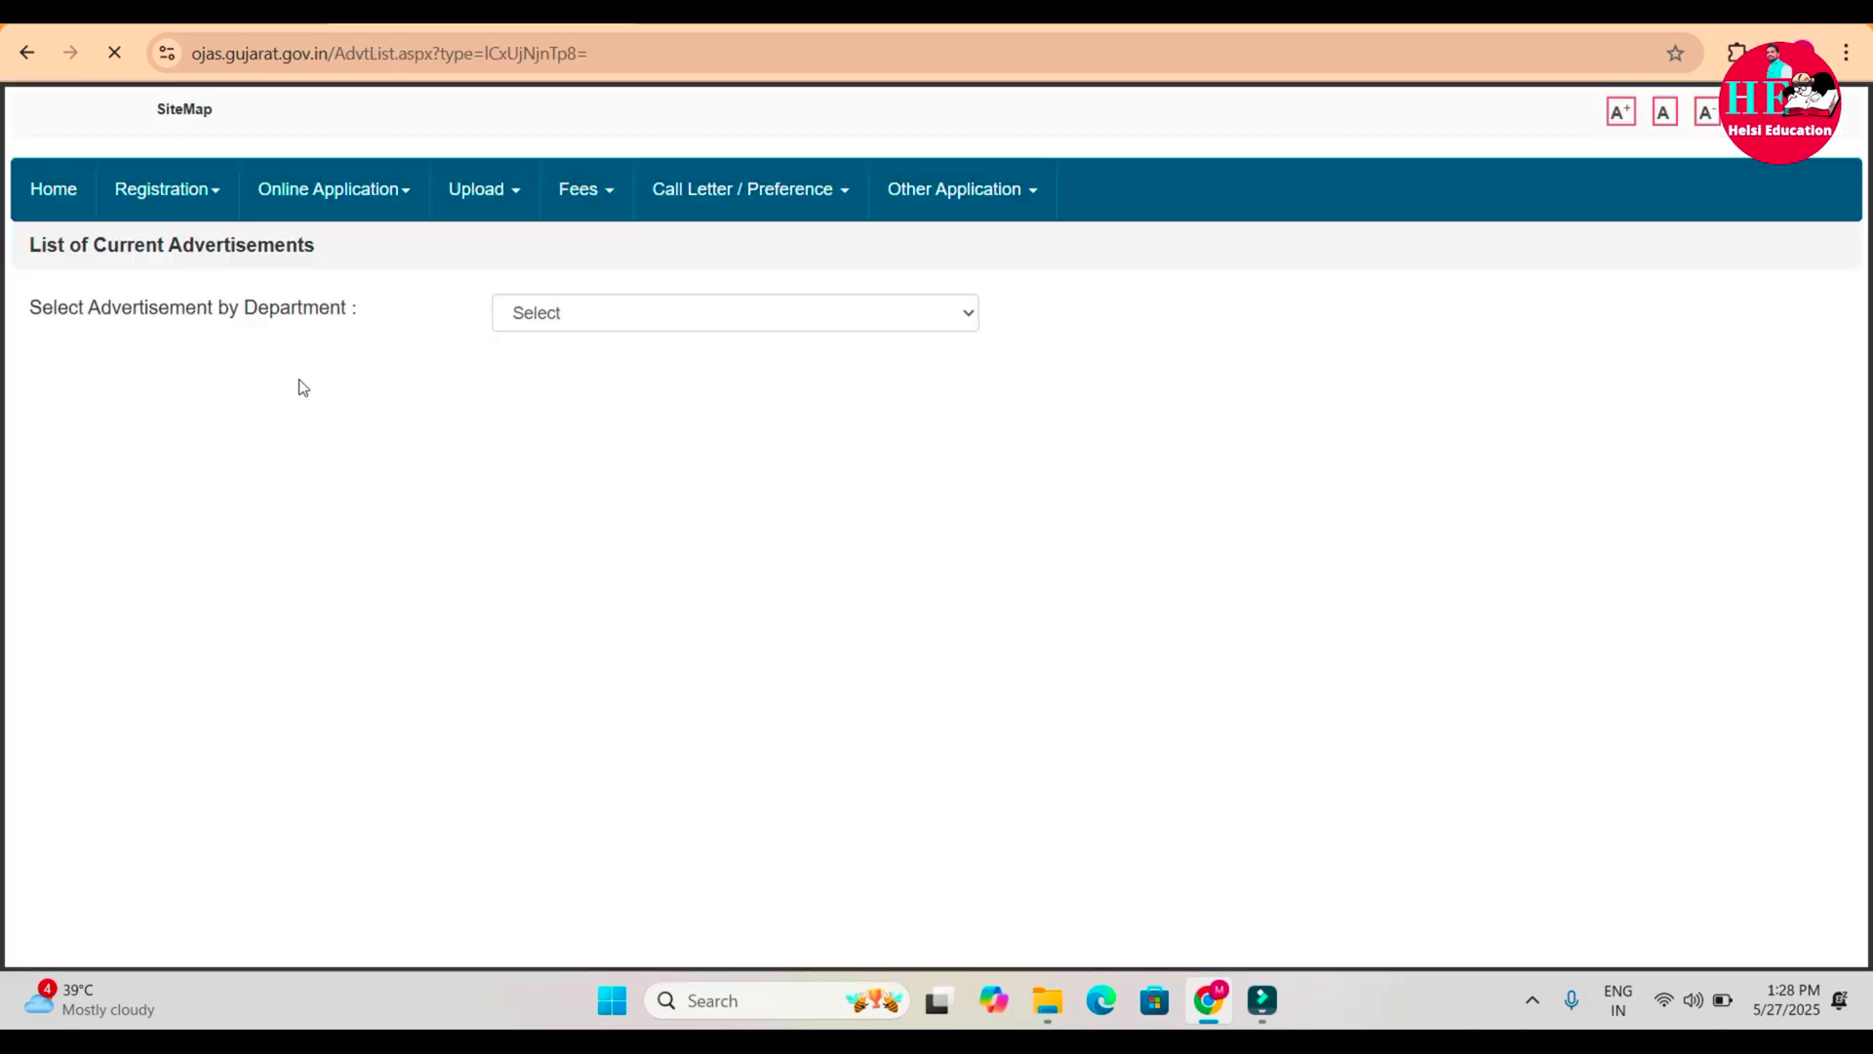
{"action": "left_click", "coordinate": [630, 450]}
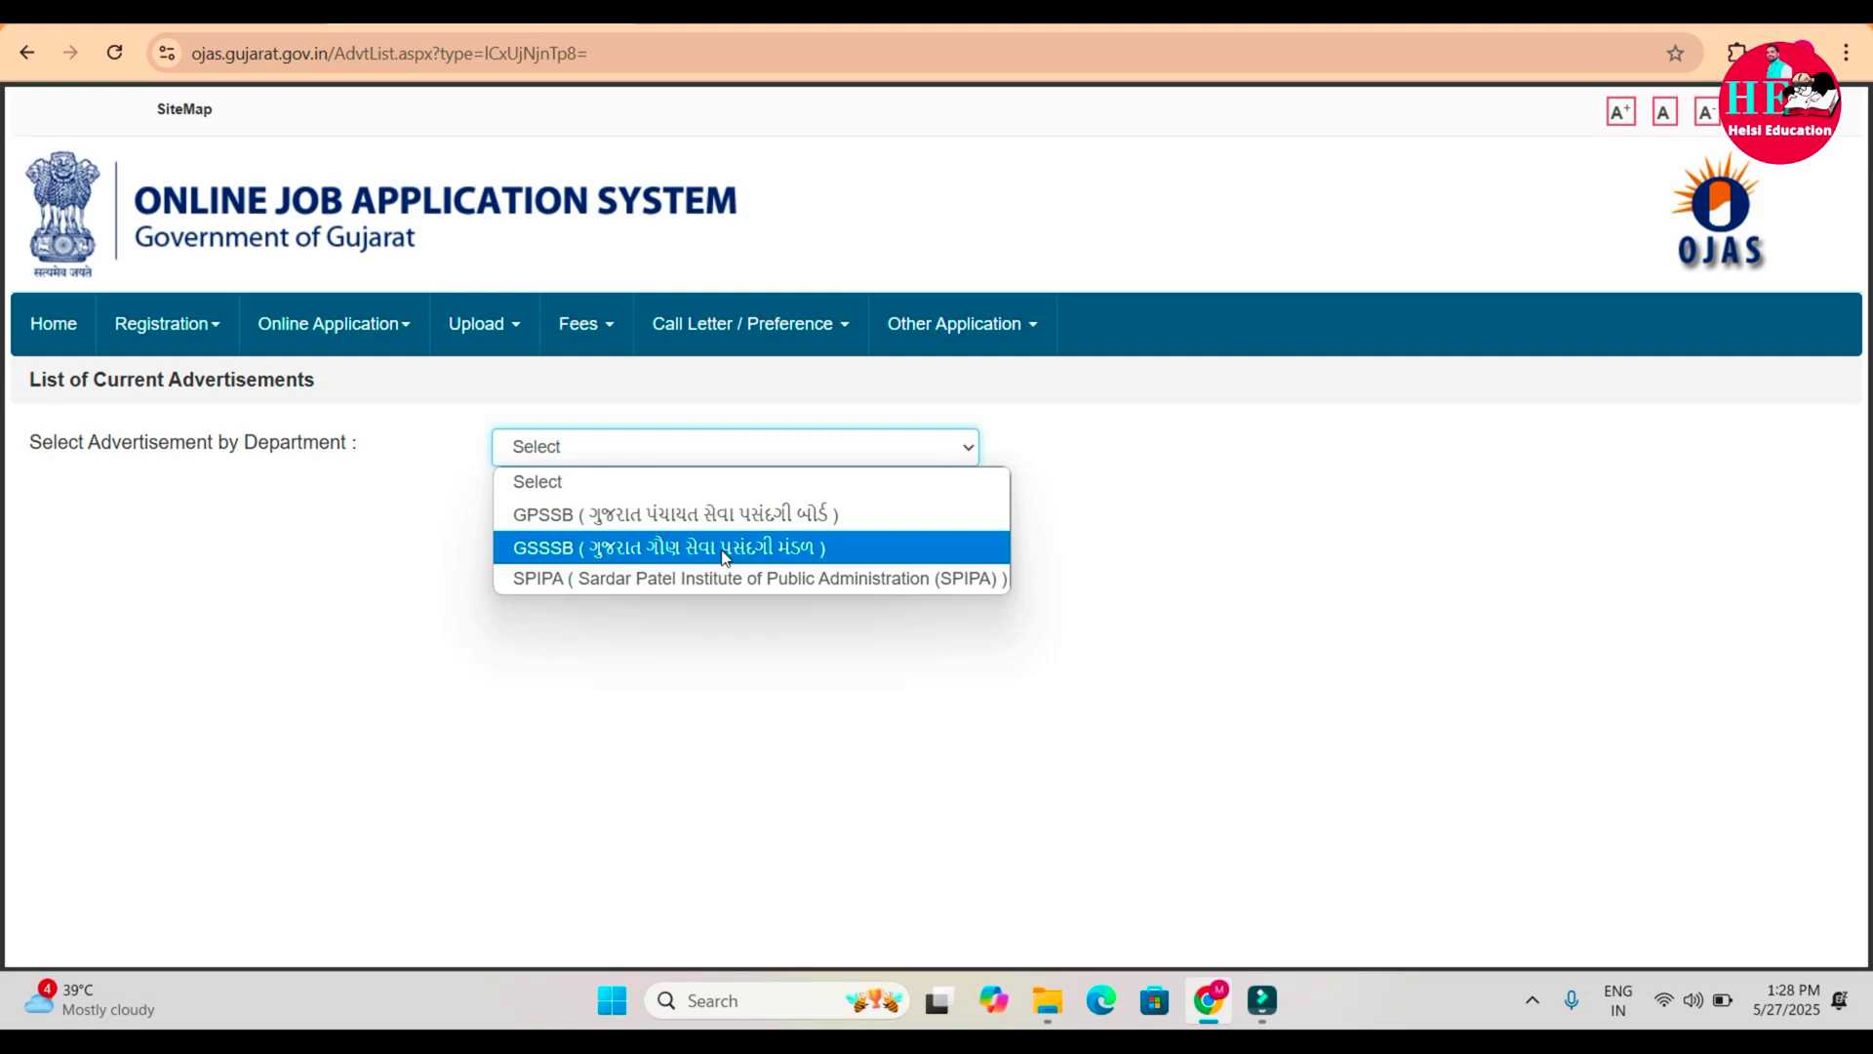
{"action": "left_click", "coordinate": [726, 556]}
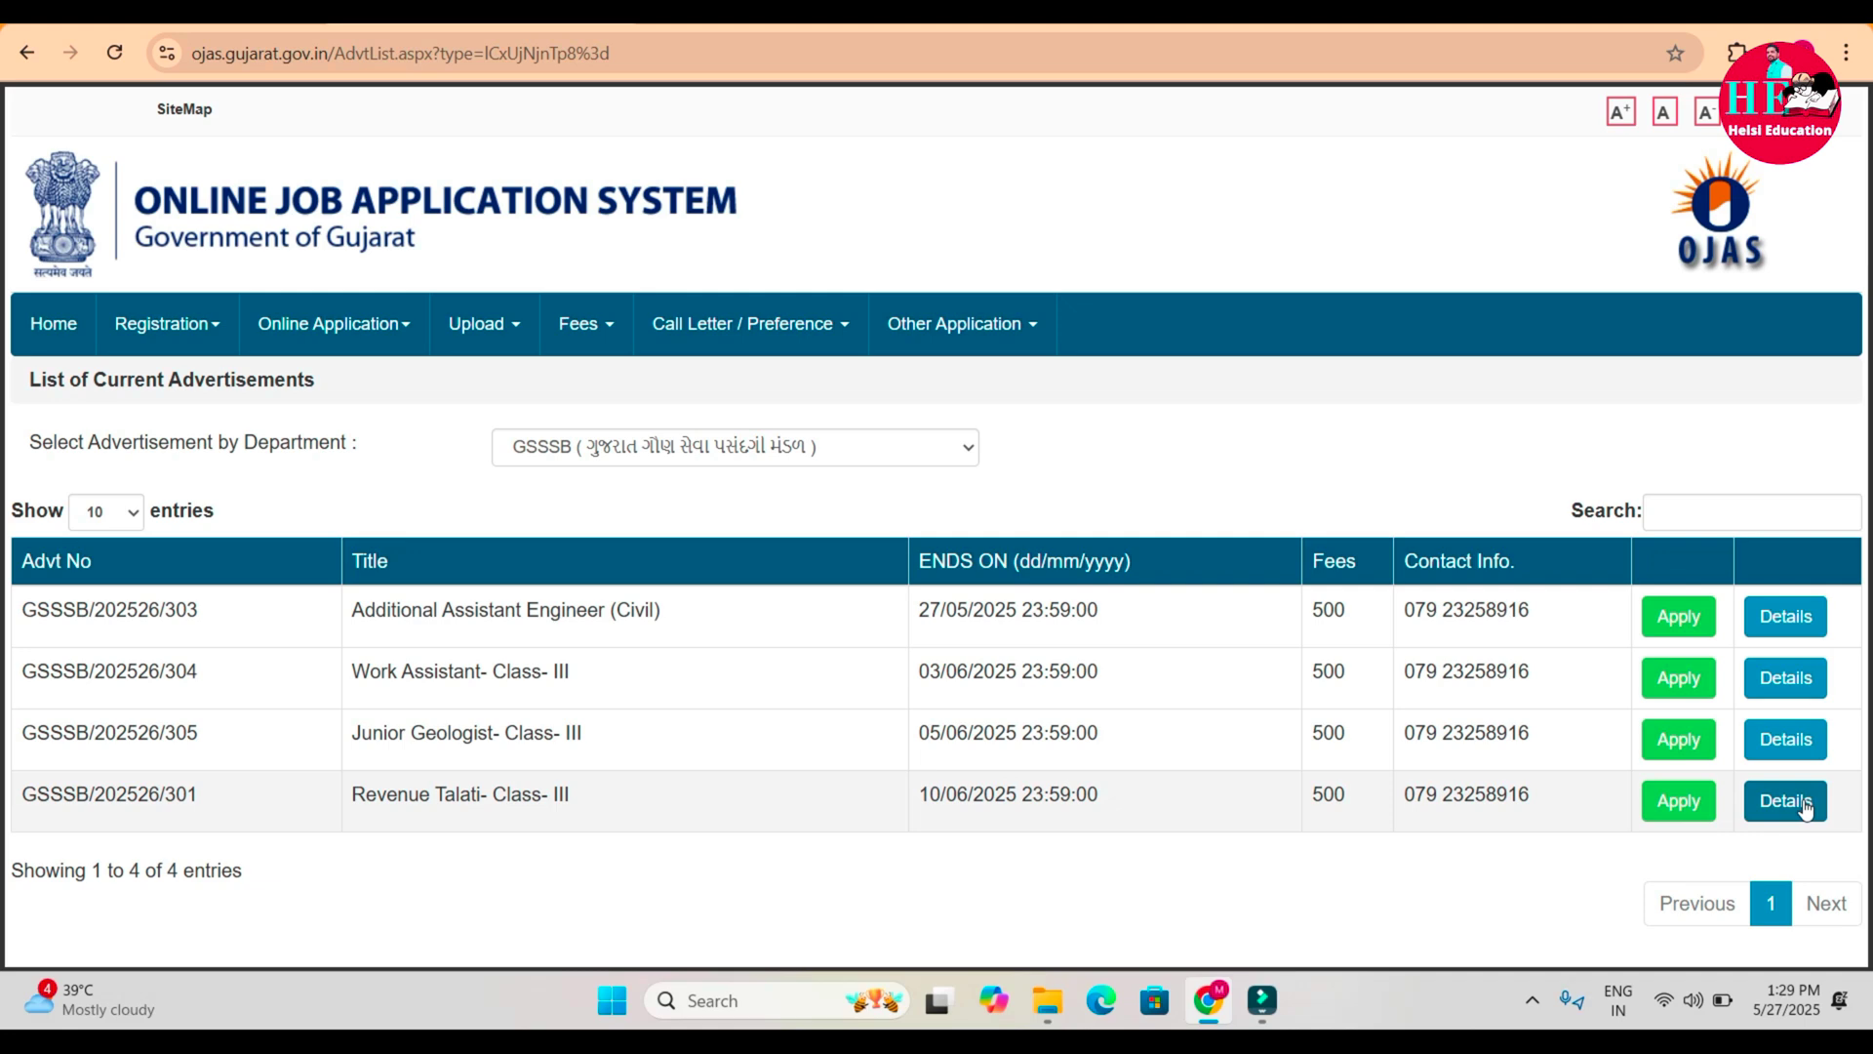
Apply for Revenue Talati Class-III (GSSSB/202526/301) and skip the registration-number step.
{"action": "left_click", "coordinate": [1700, 810]}
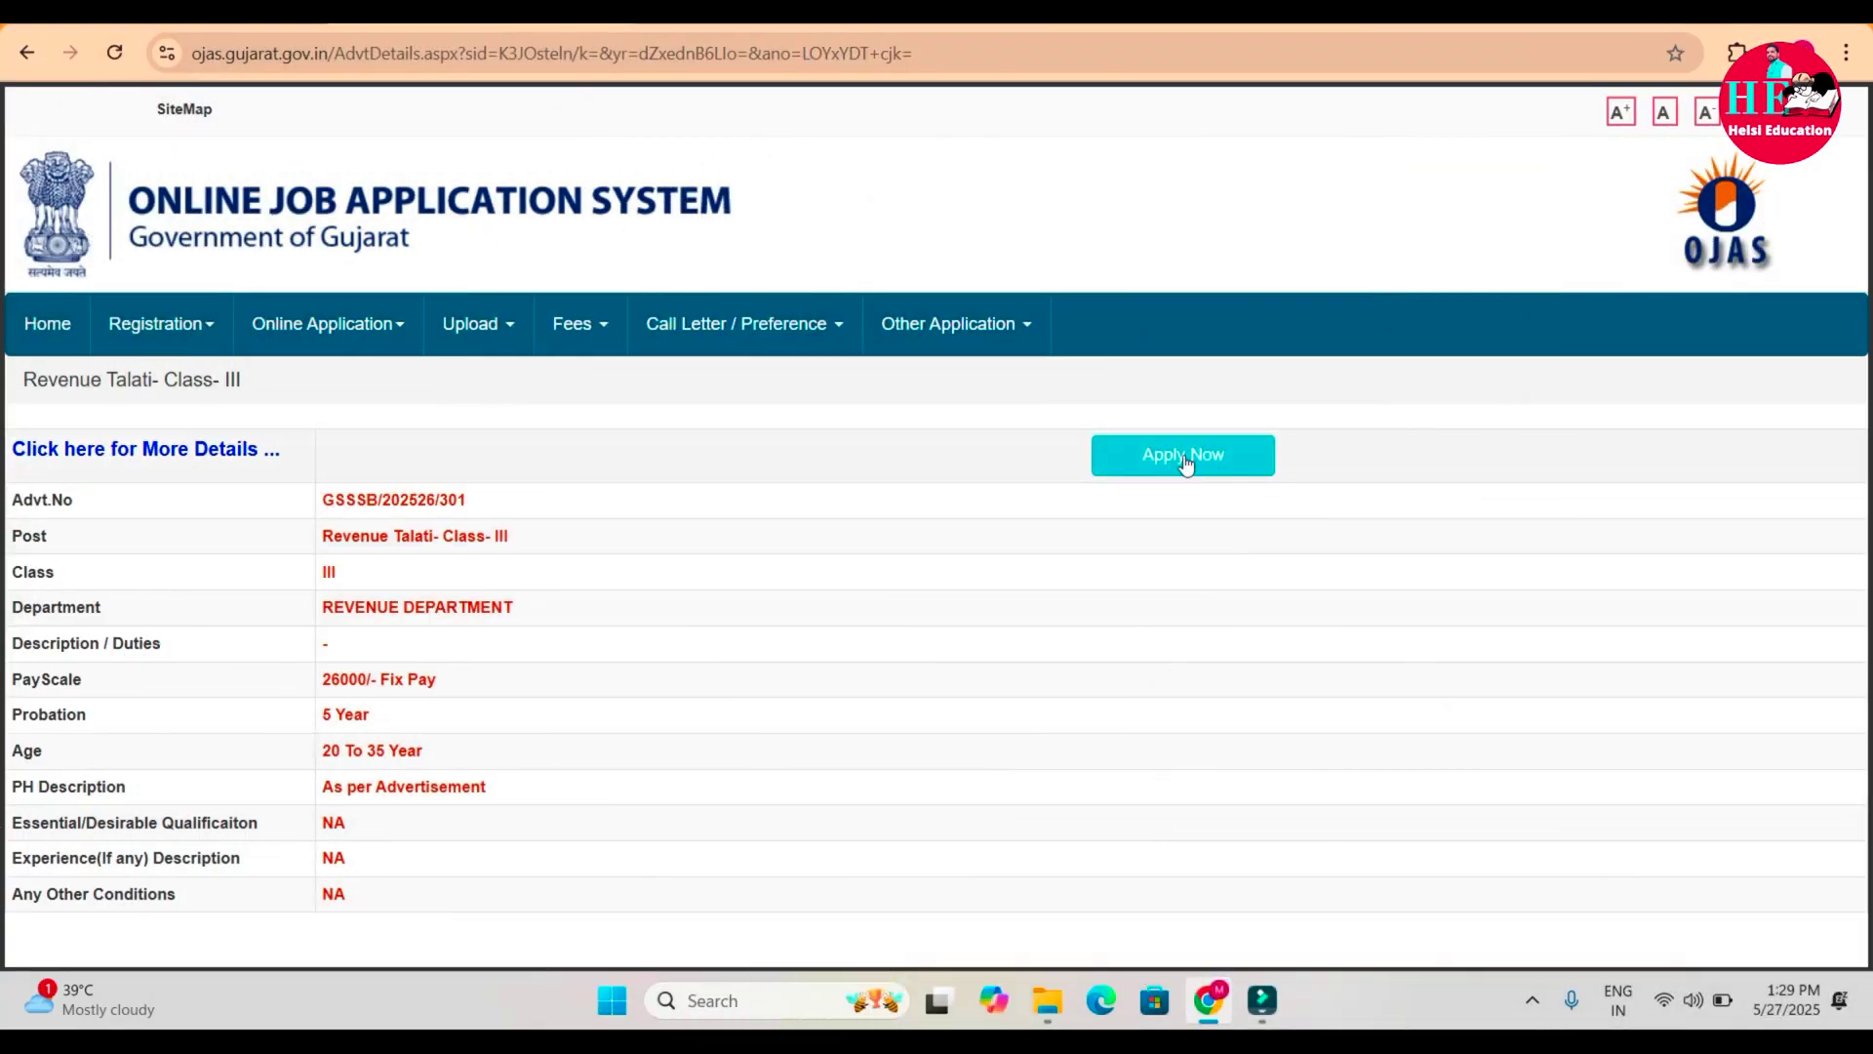
{"action": "left_click", "coordinate": [1183, 456]}
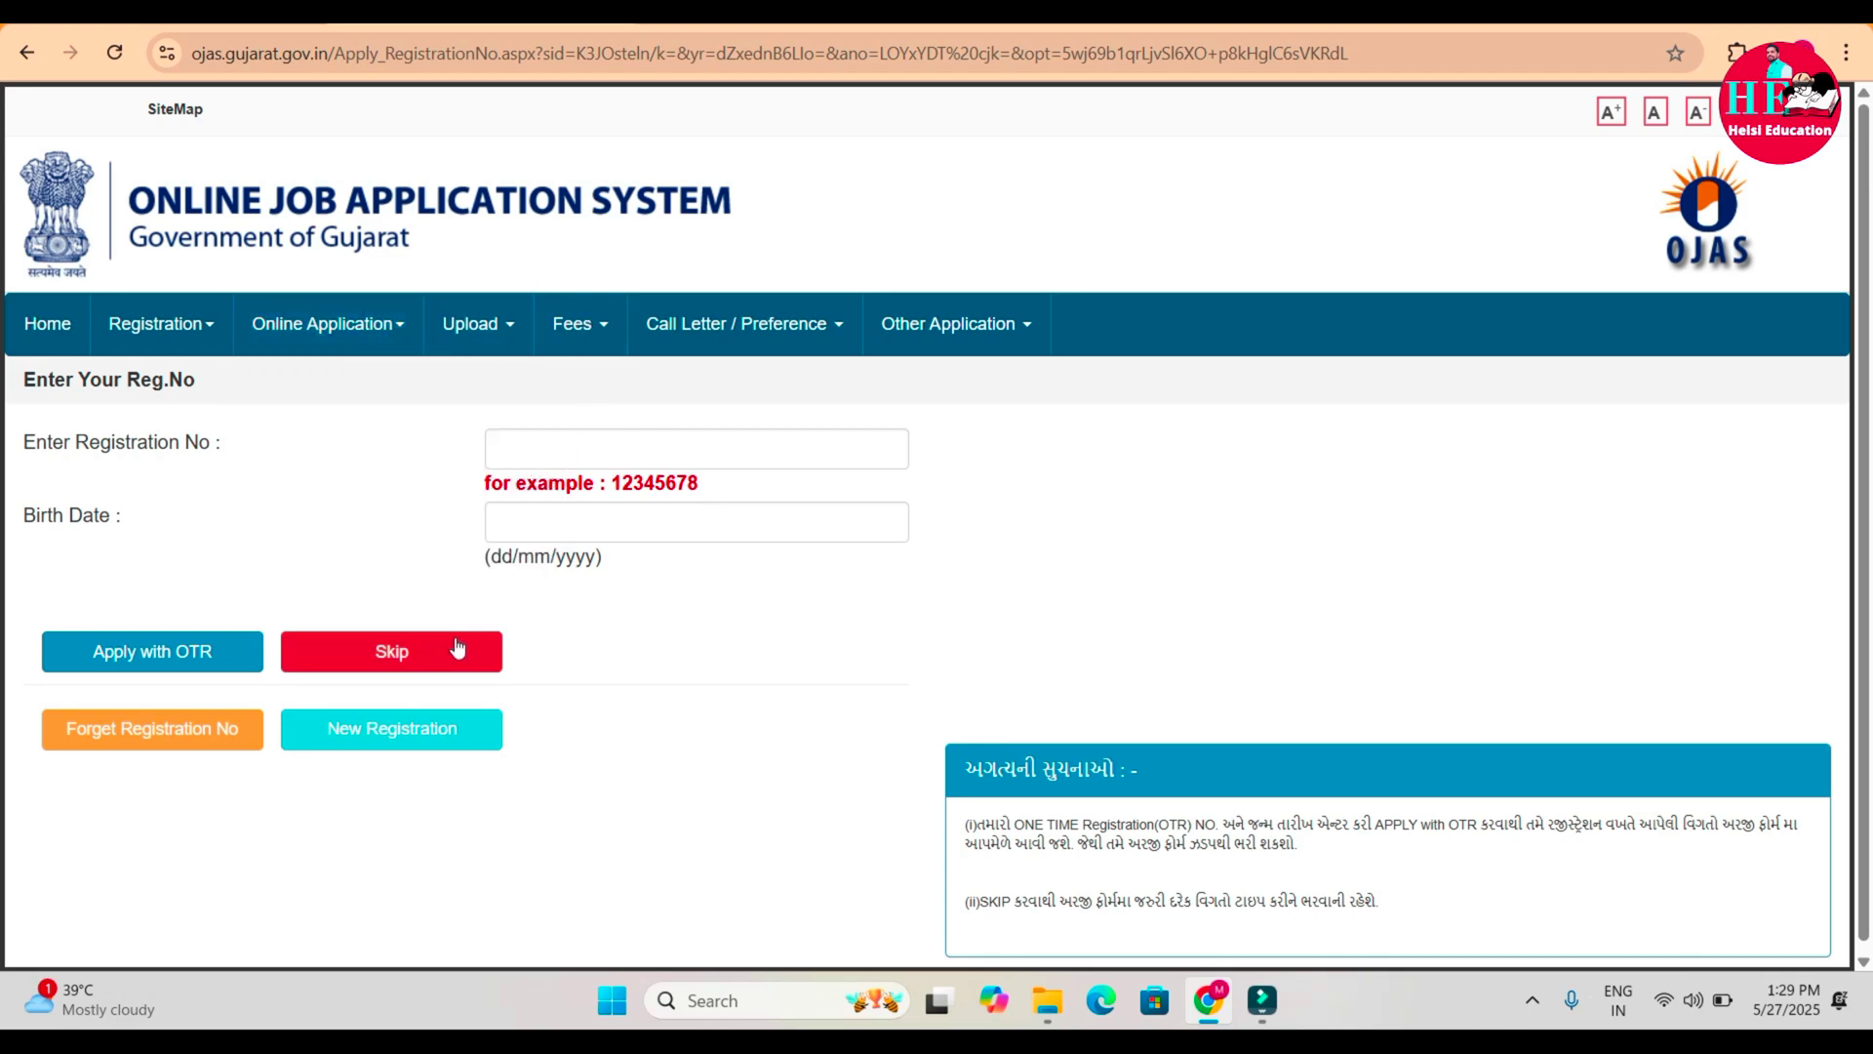
{"action": "left_click", "coordinate": [408, 656]}
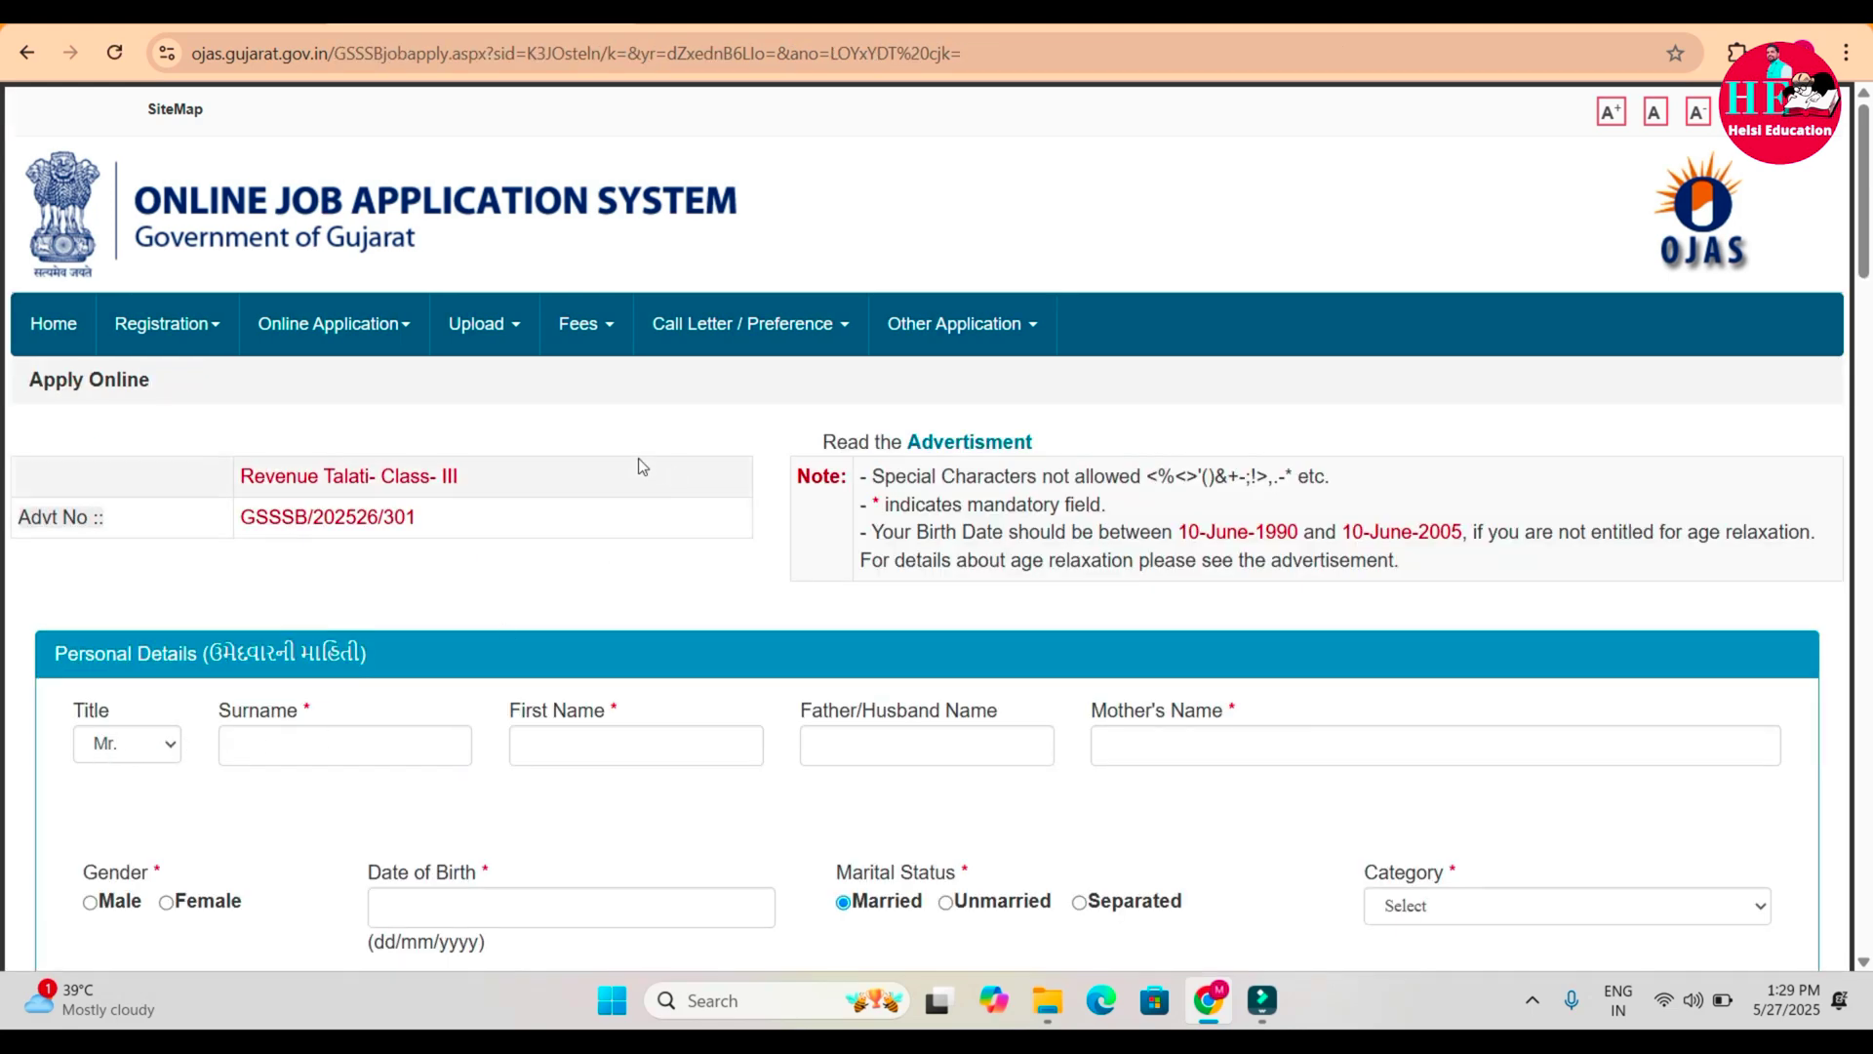
Keep the title Mr. and fill in the surname, first name, father's and mother's names.
{"action": "scroll", "coordinate": [641, 465], "scroll_direction": "down", "scroll_amount": 2}
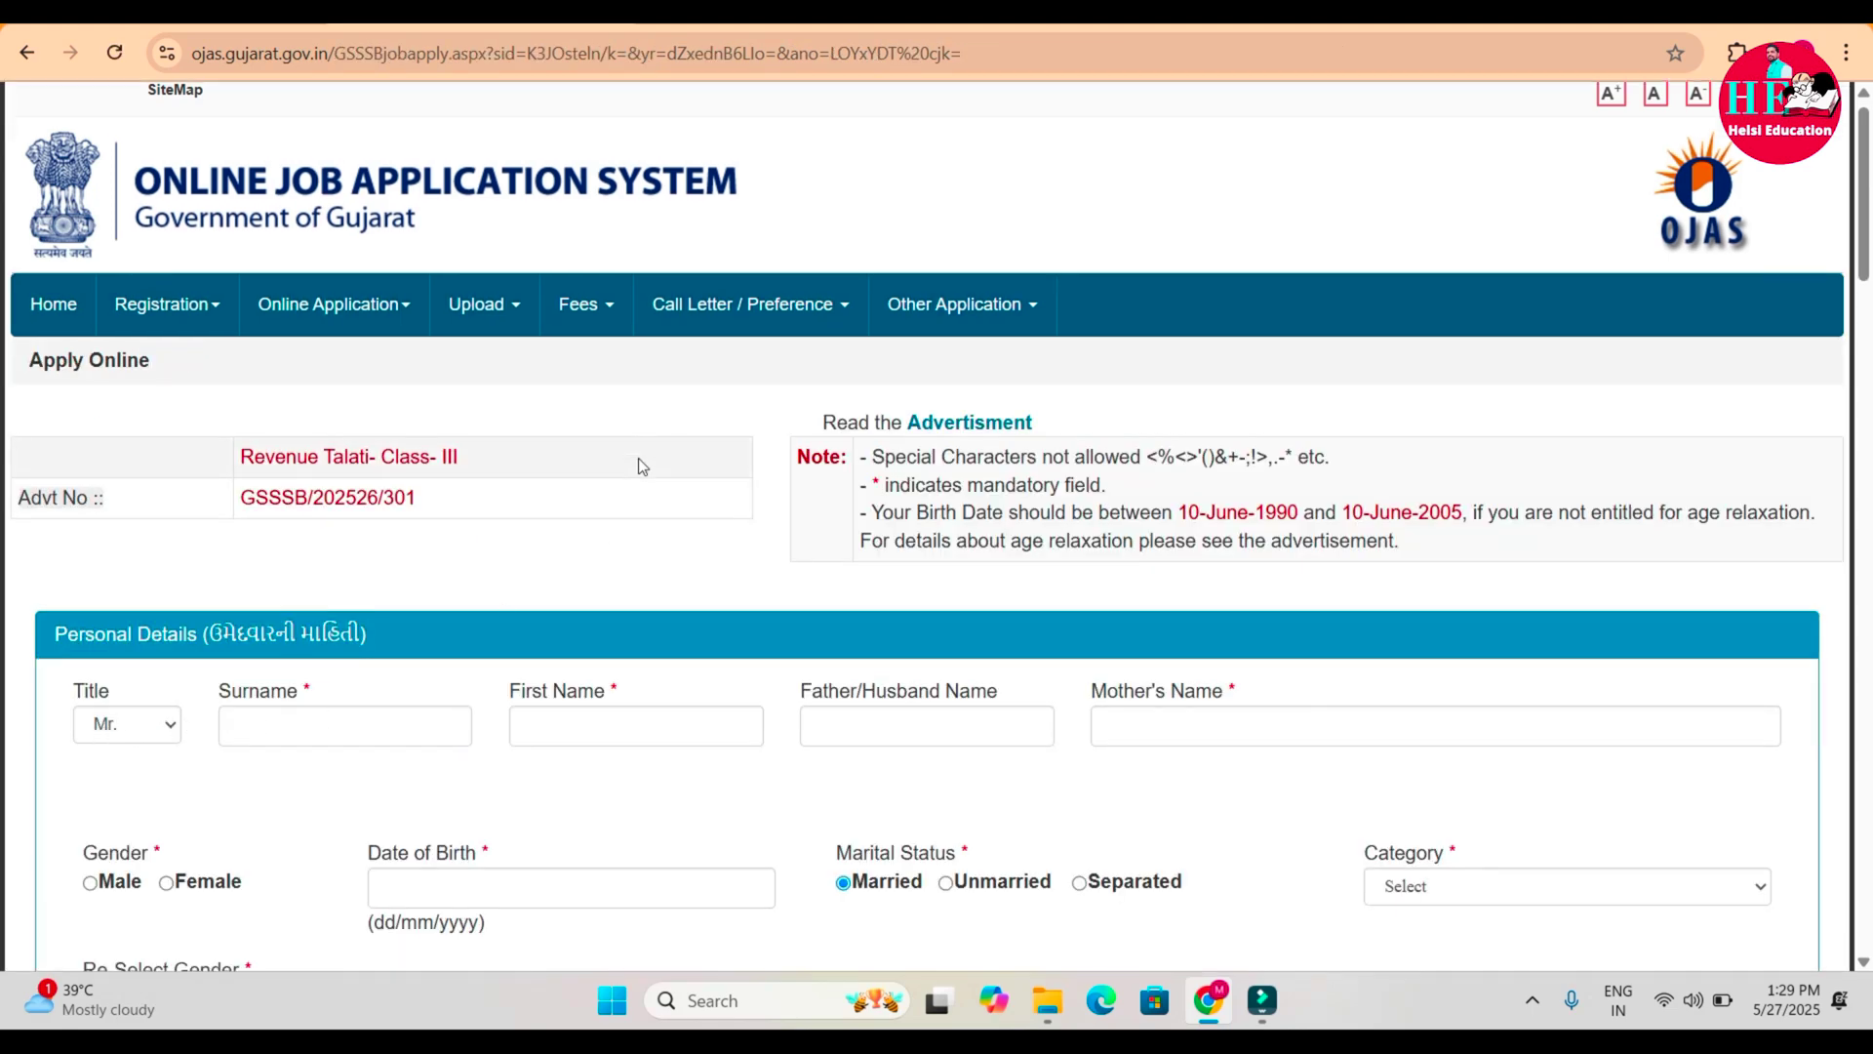
{"action": "scroll", "coordinate": [642, 467], "scroll_direction": "down", "scroll_amount": 2}
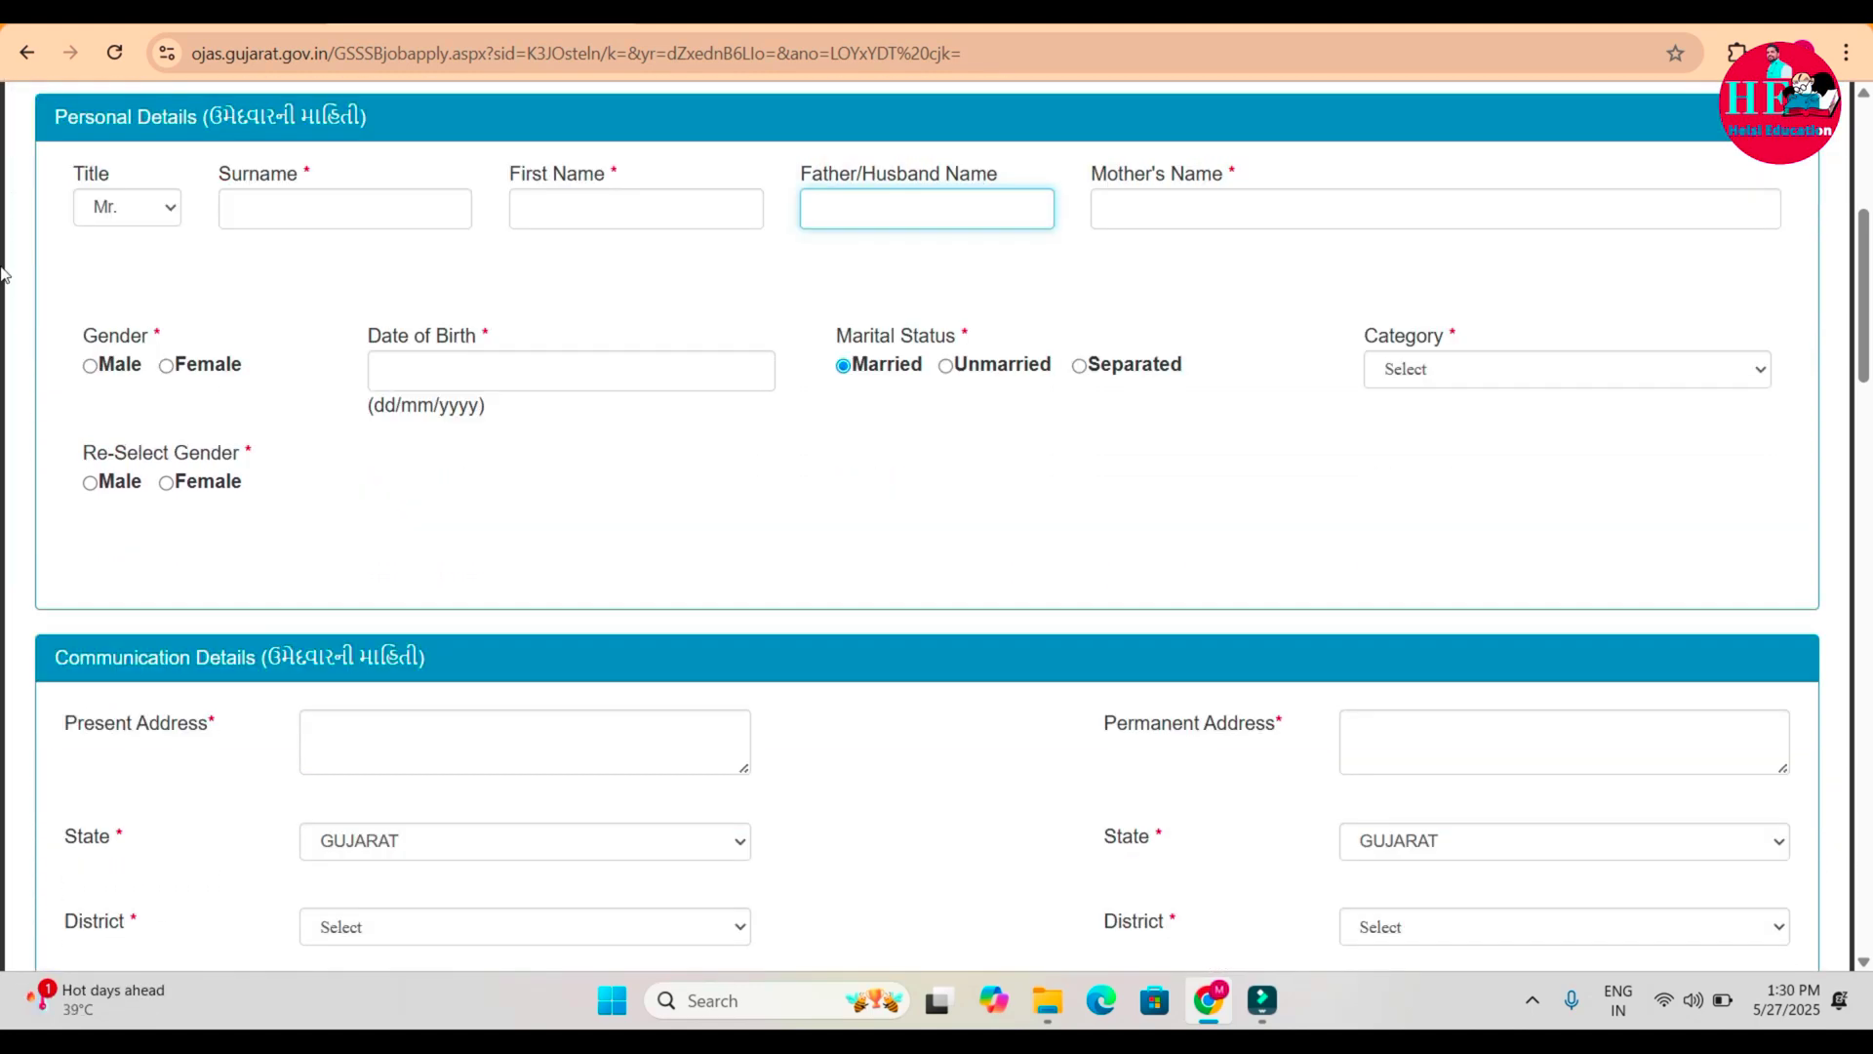
{"action": "left_click", "coordinate": [138, 215]}
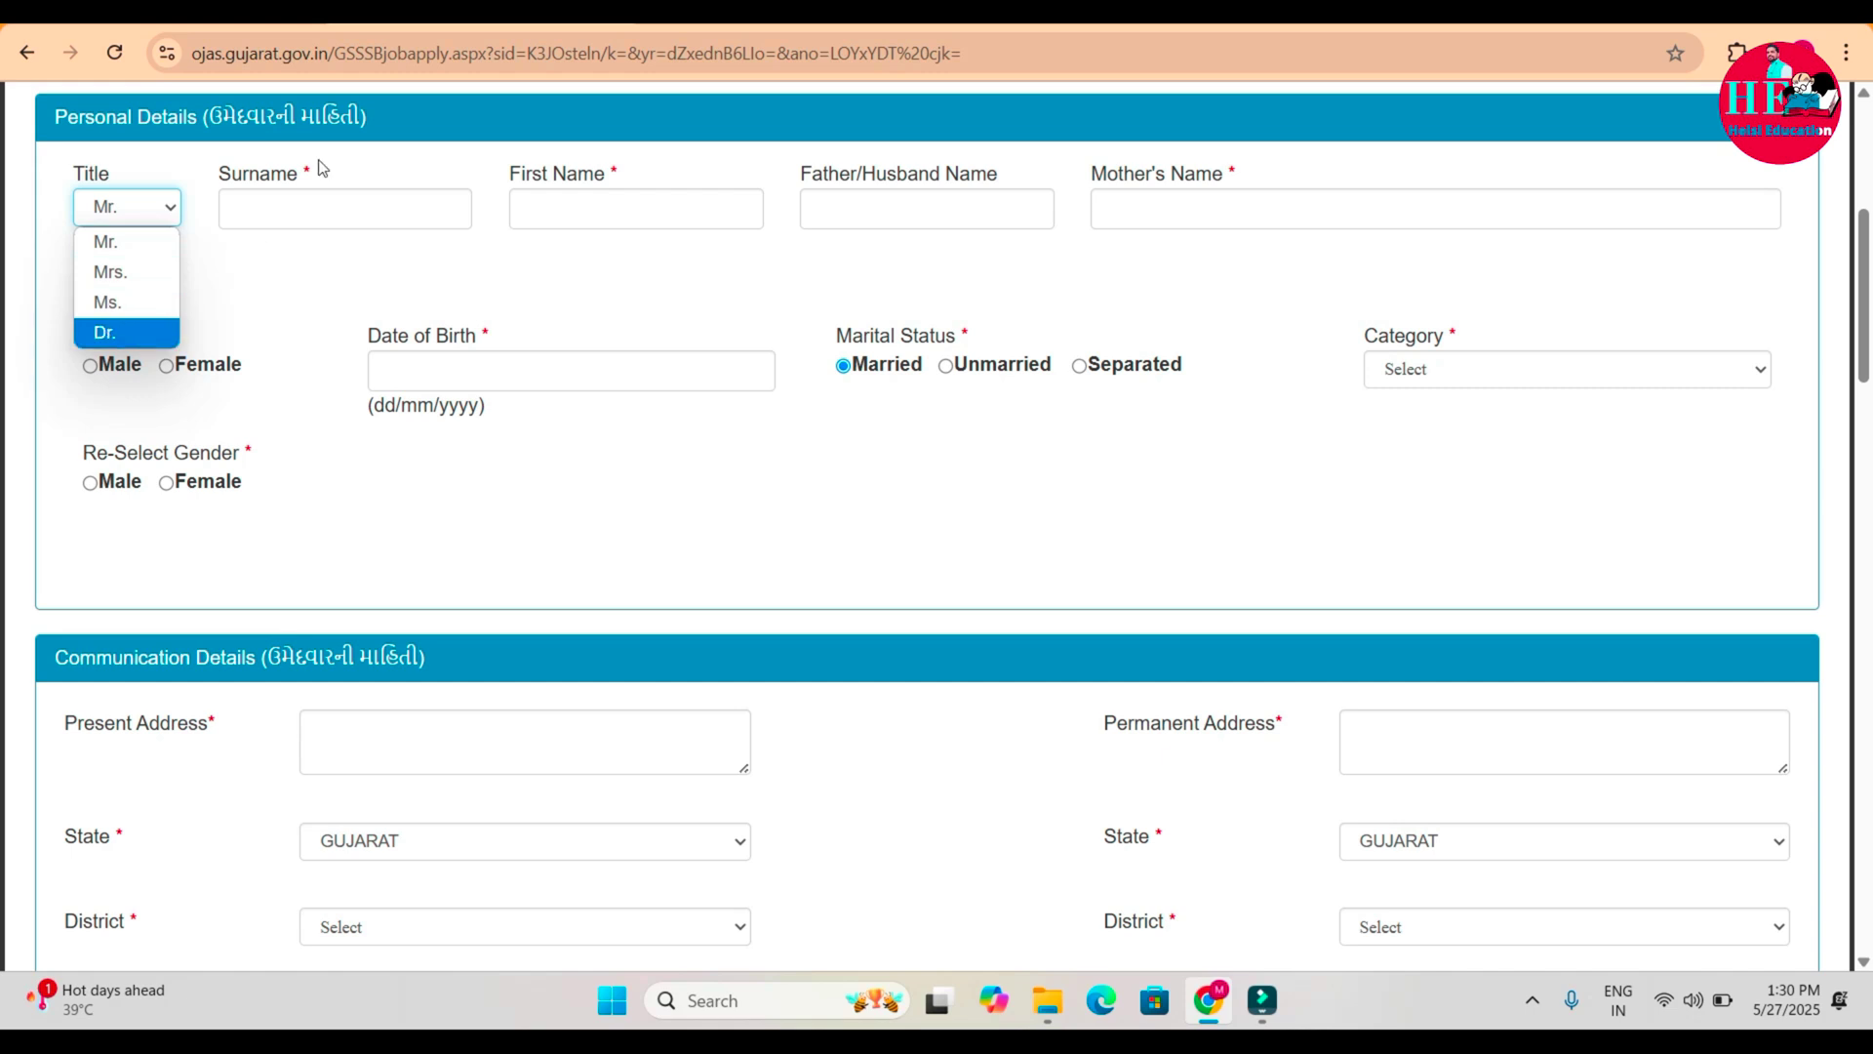
{"action": "left_click", "coordinate": [328, 202]}
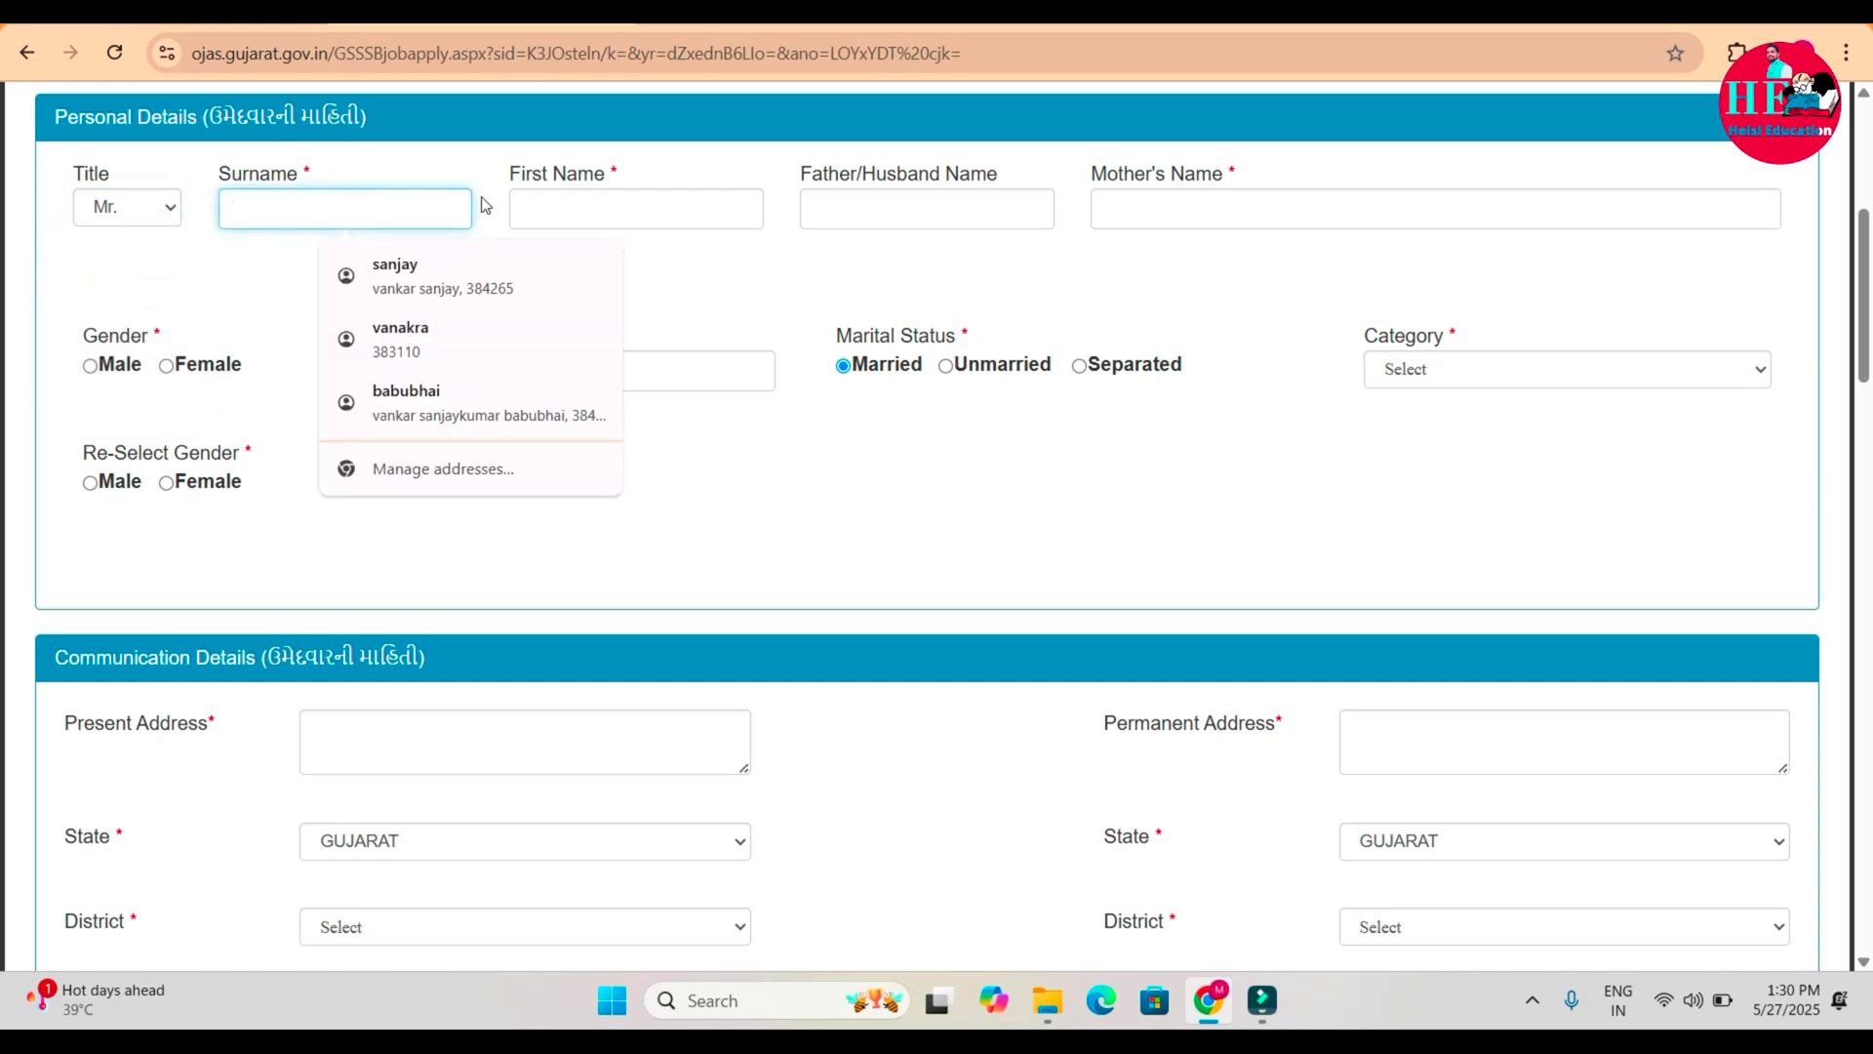
{"action": "left_click", "coordinate": [563, 203]}
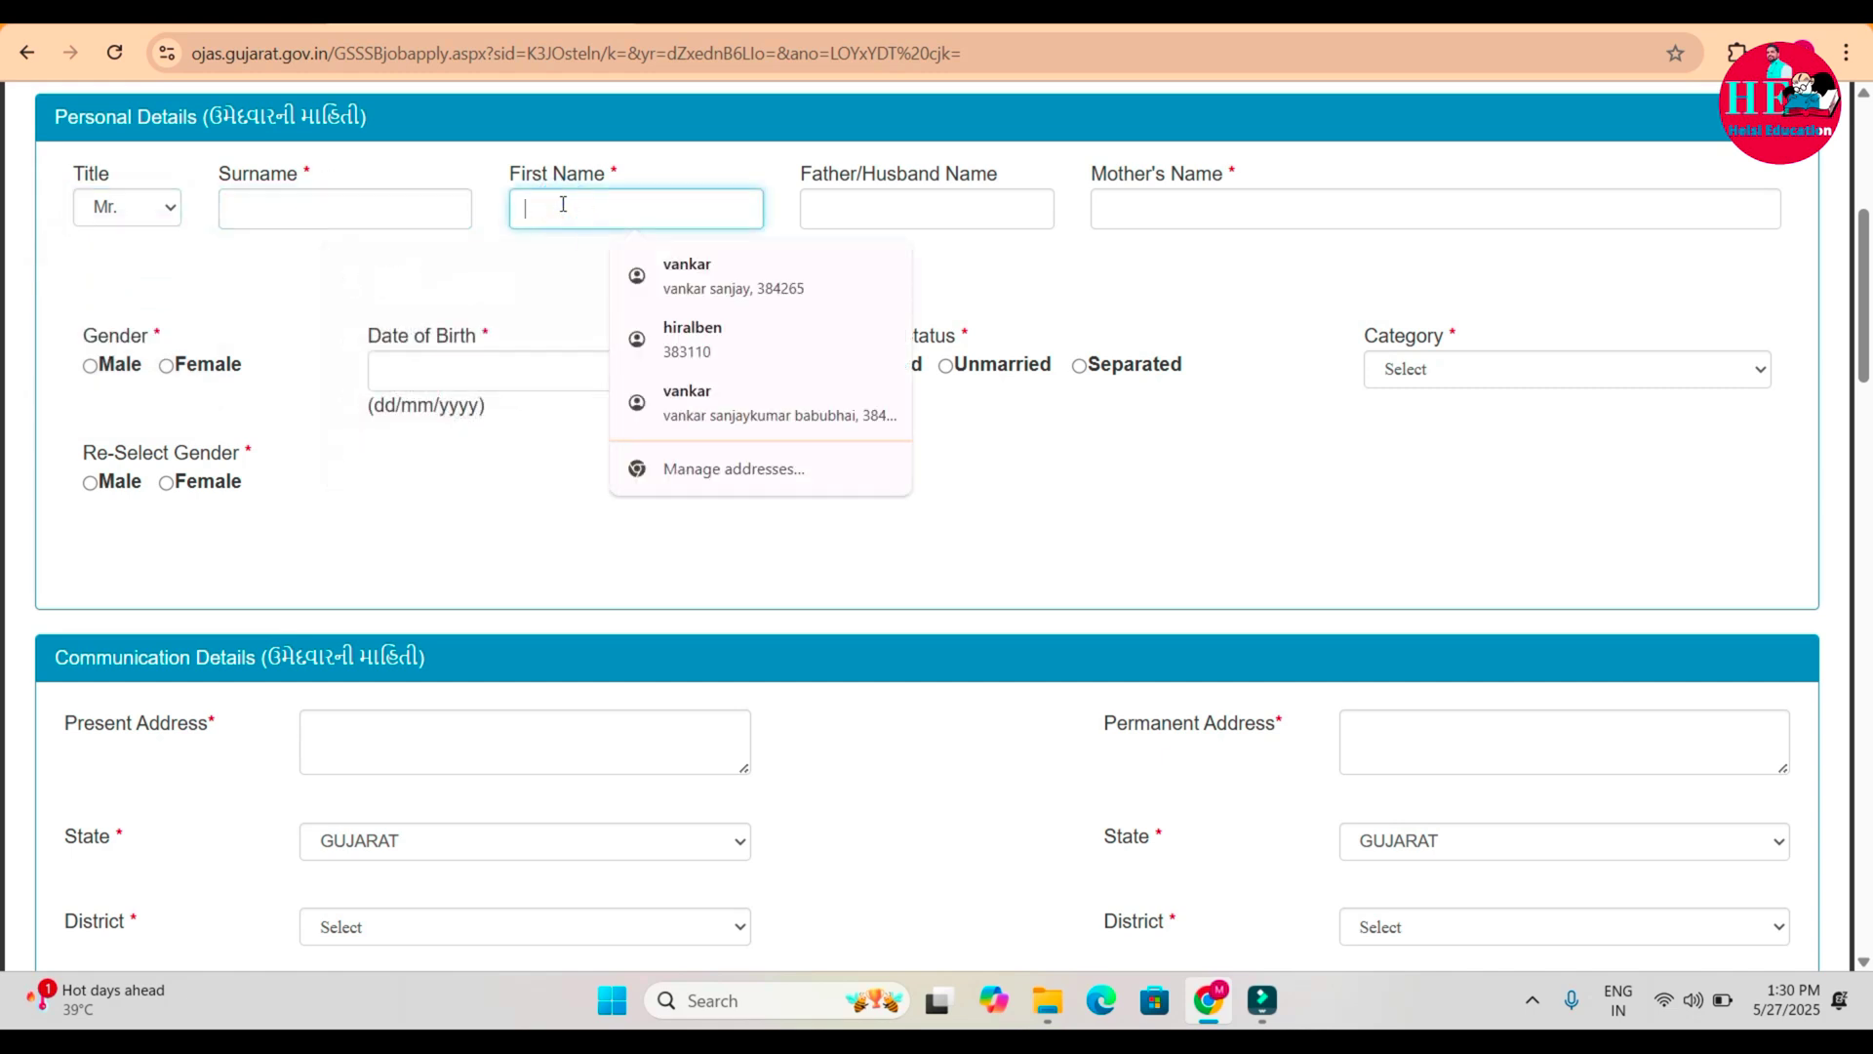
{"action": "left_click", "coordinate": [860, 203]}
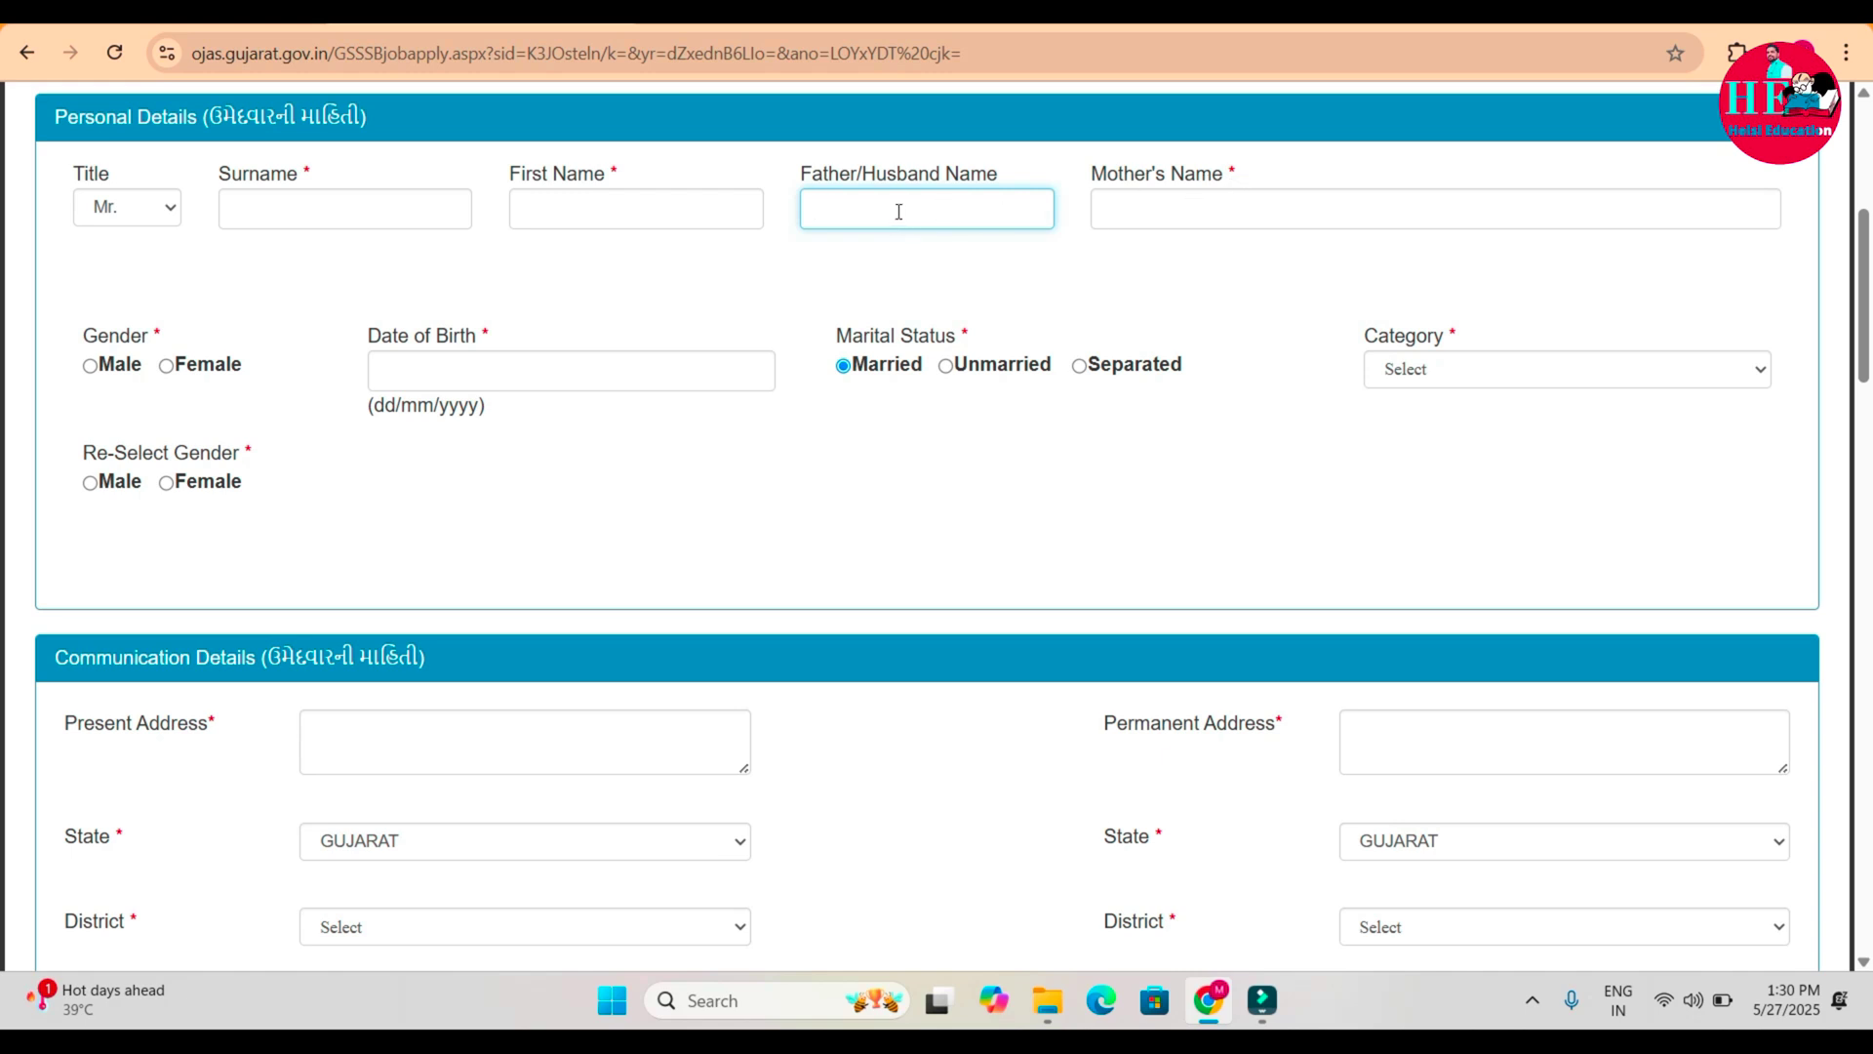
{"action": "left_click", "coordinate": [1152, 221]}
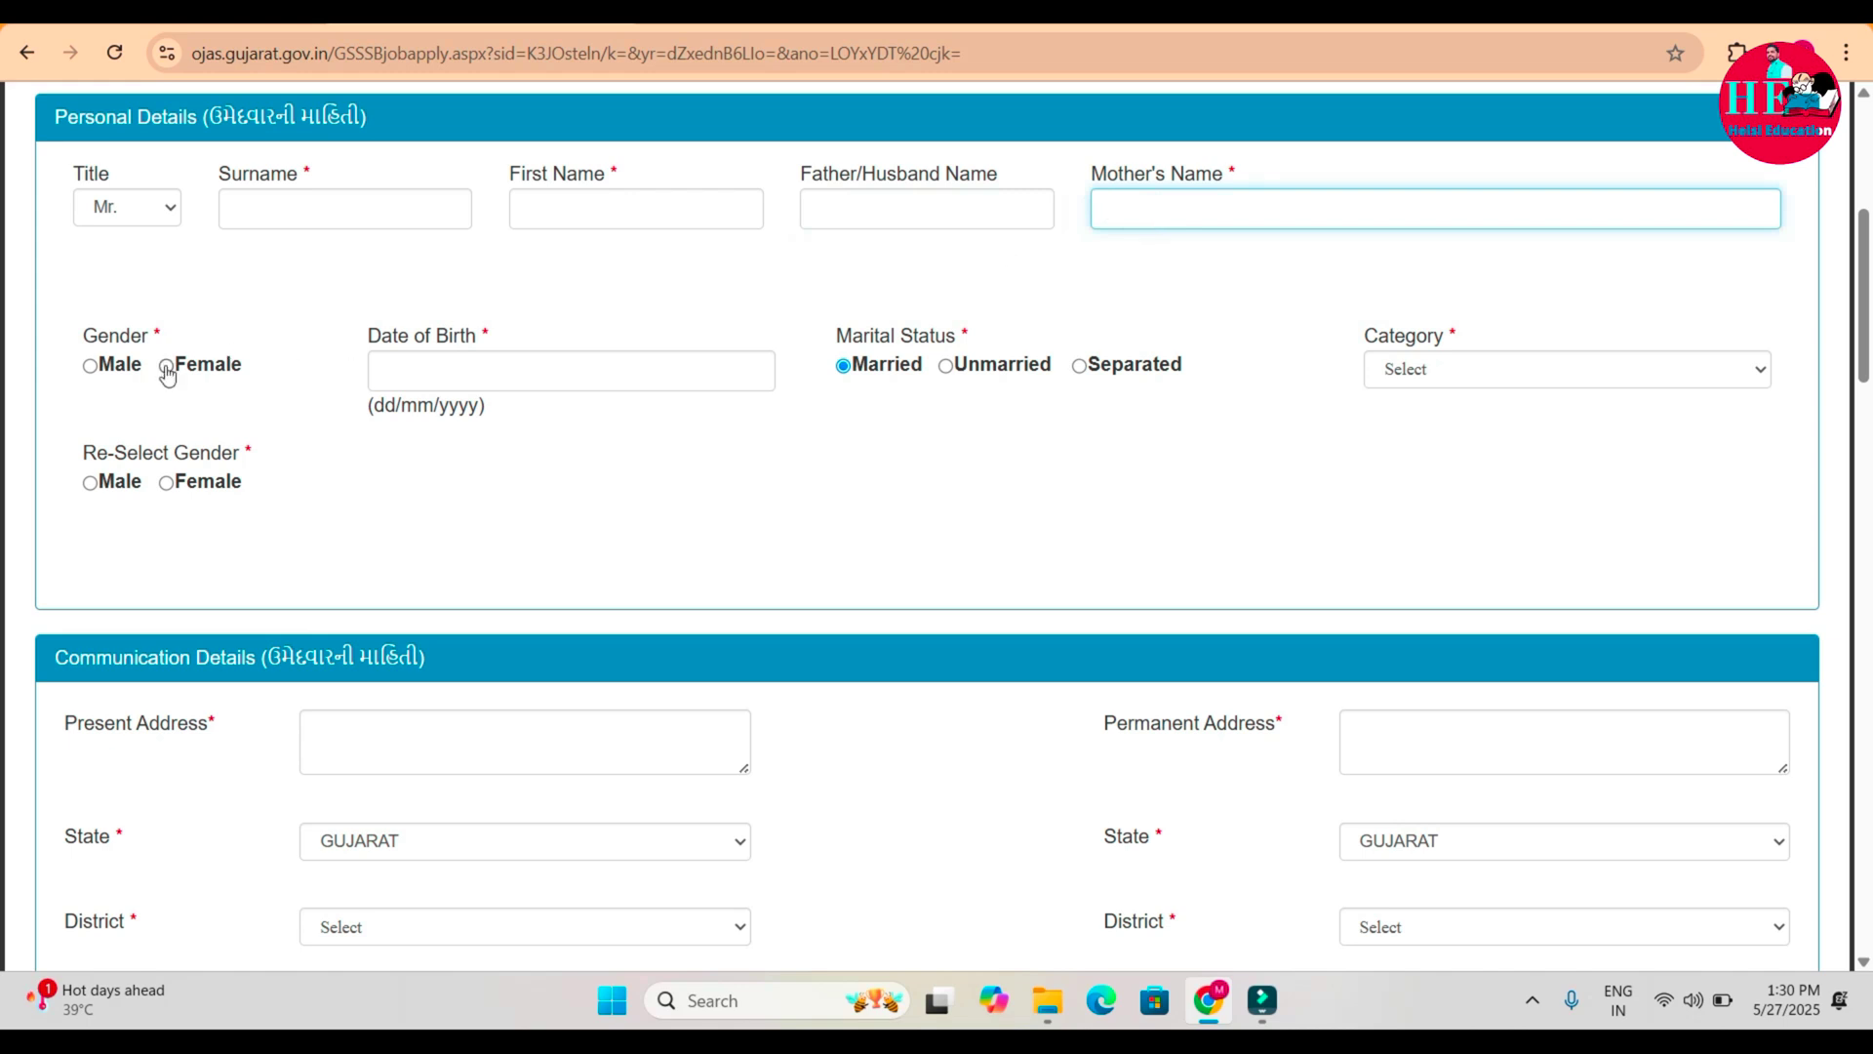
Mark gender Male in both gender fields, enter the birth date, and set category to SC.
{"action": "left_click", "coordinate": [91, 367]}
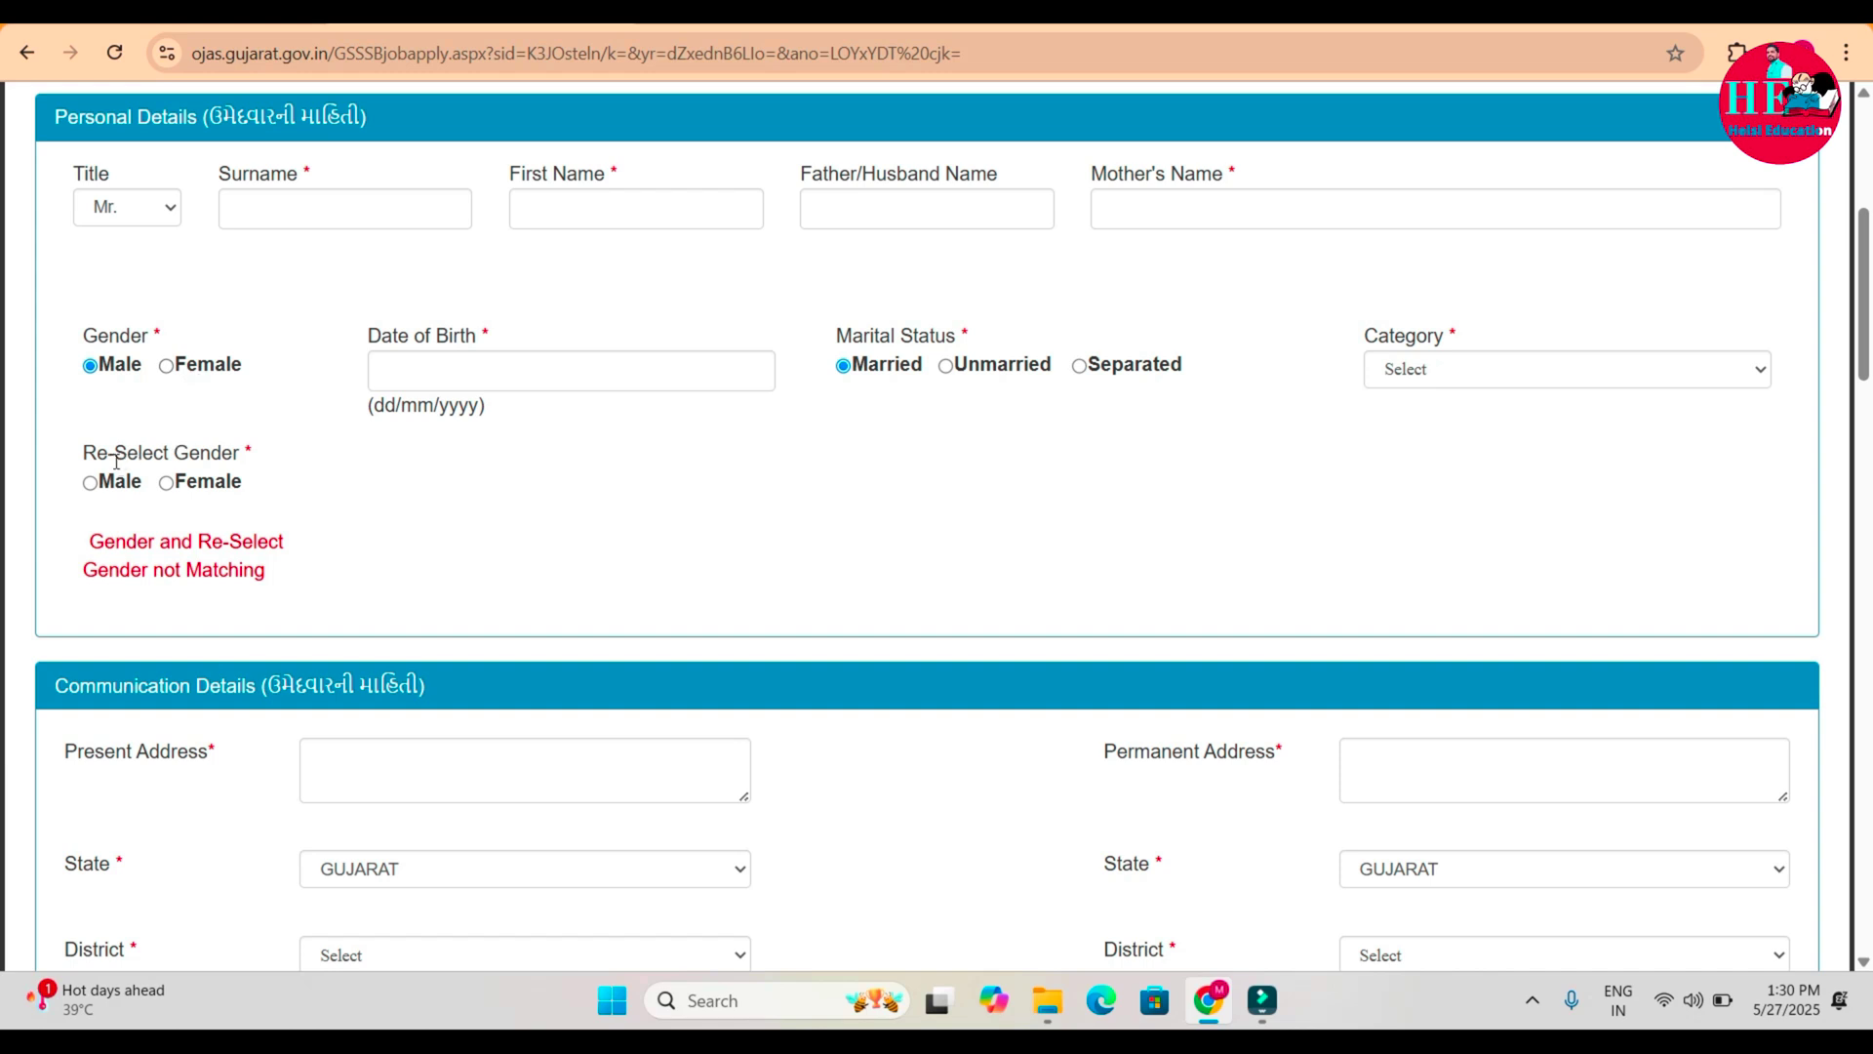
{"action": "left_click", "coordinate": [89, 483]}
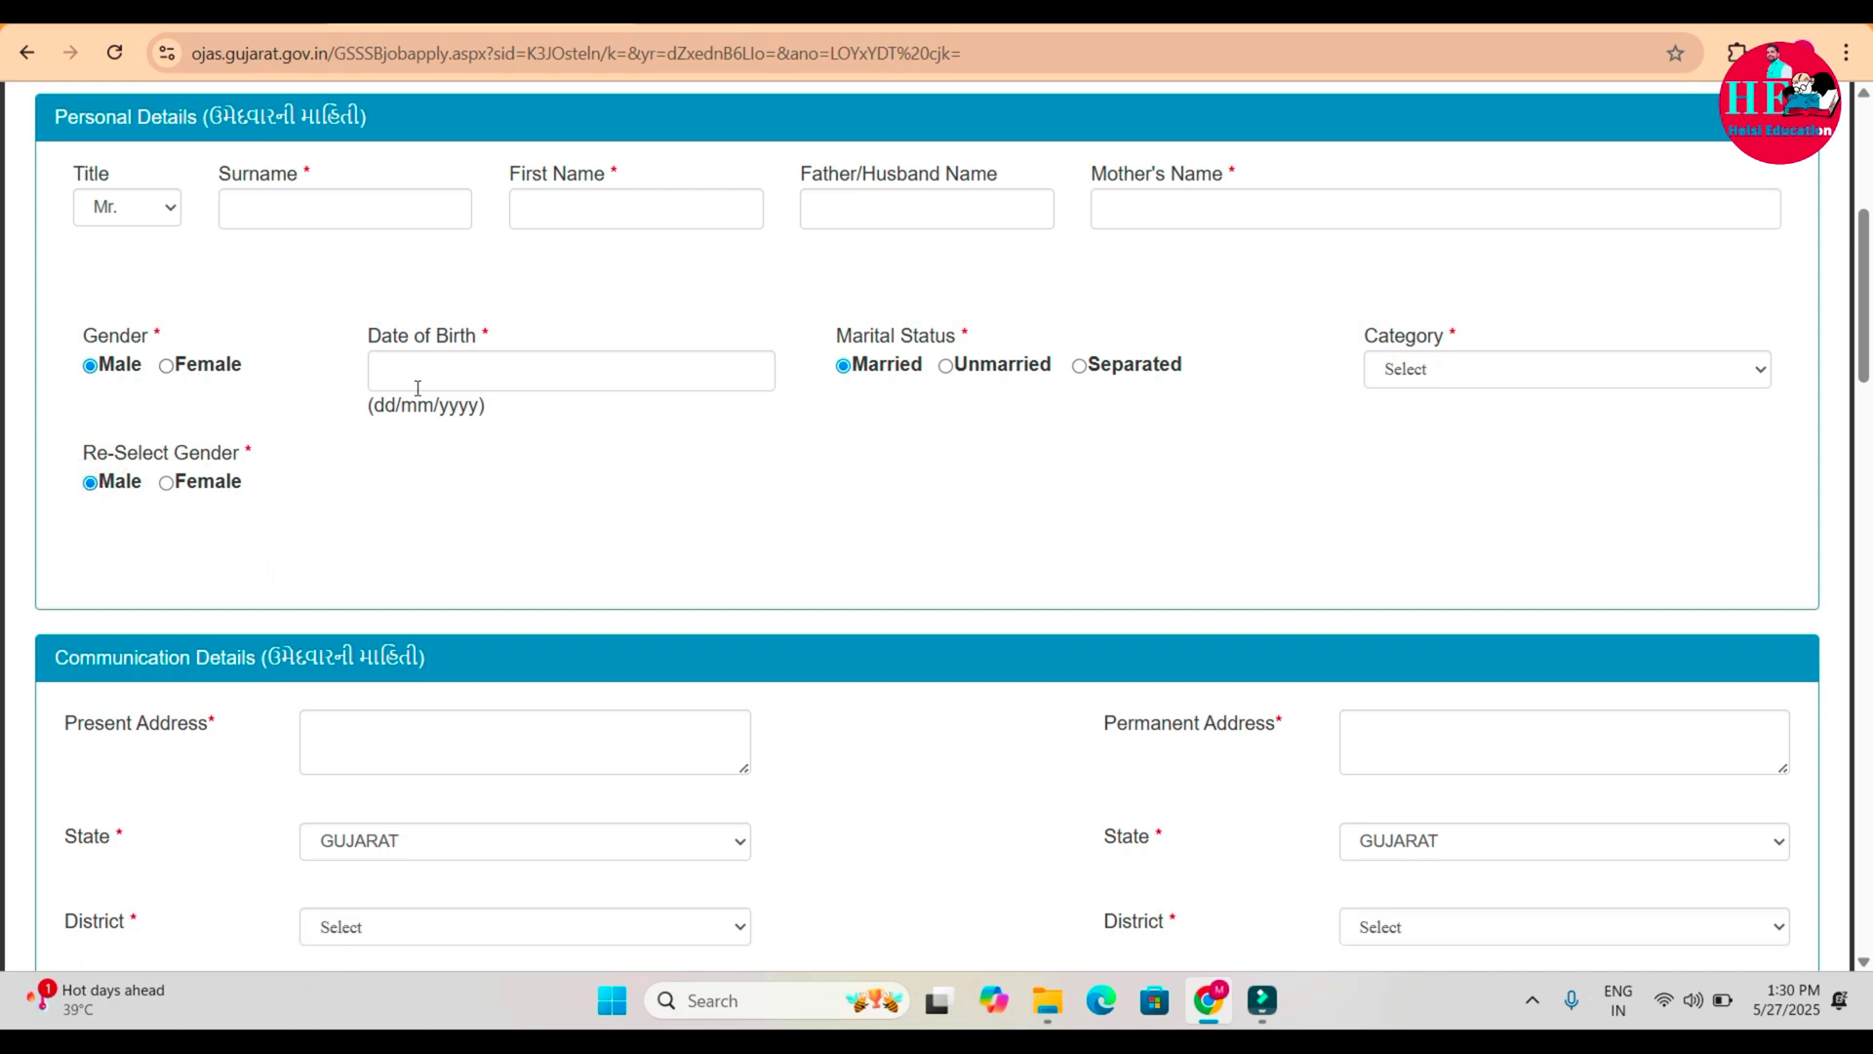
{"action": "left_click", "coordinate": [418, 388]}
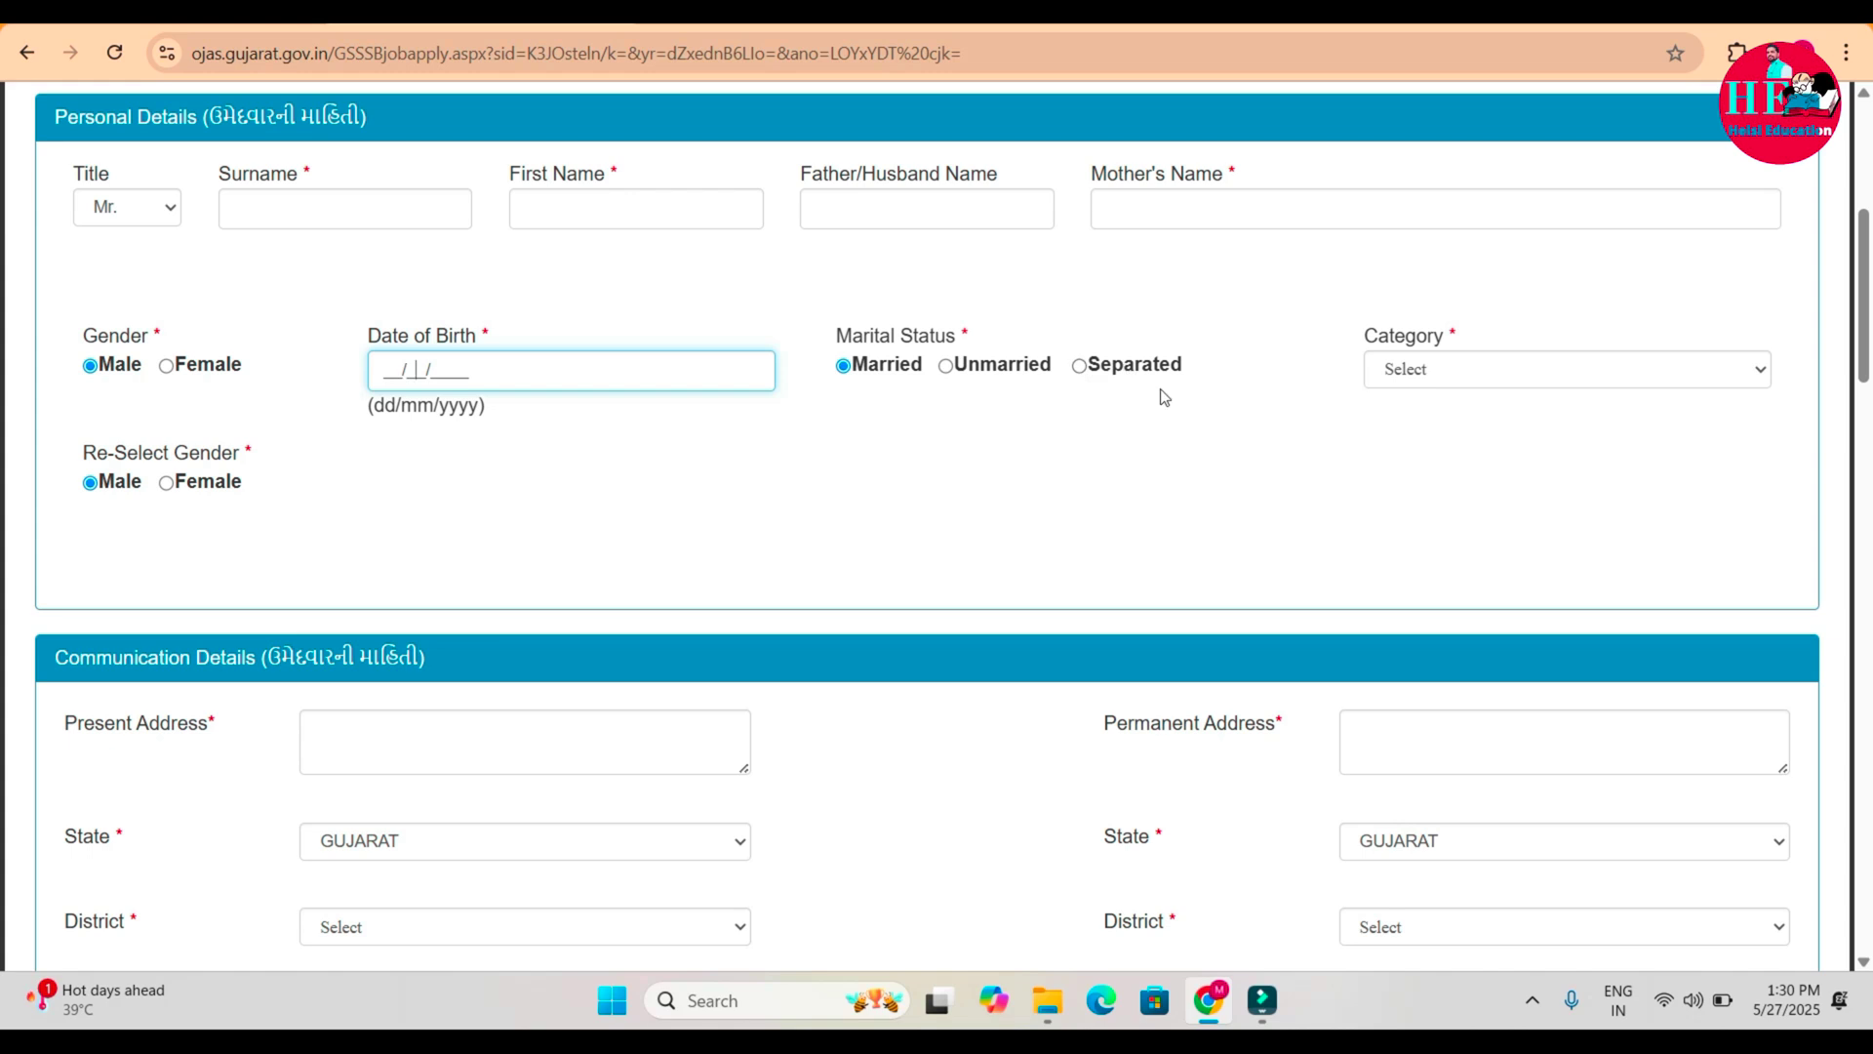
{"action": "left_click", "coordinate": [1418, 379]}
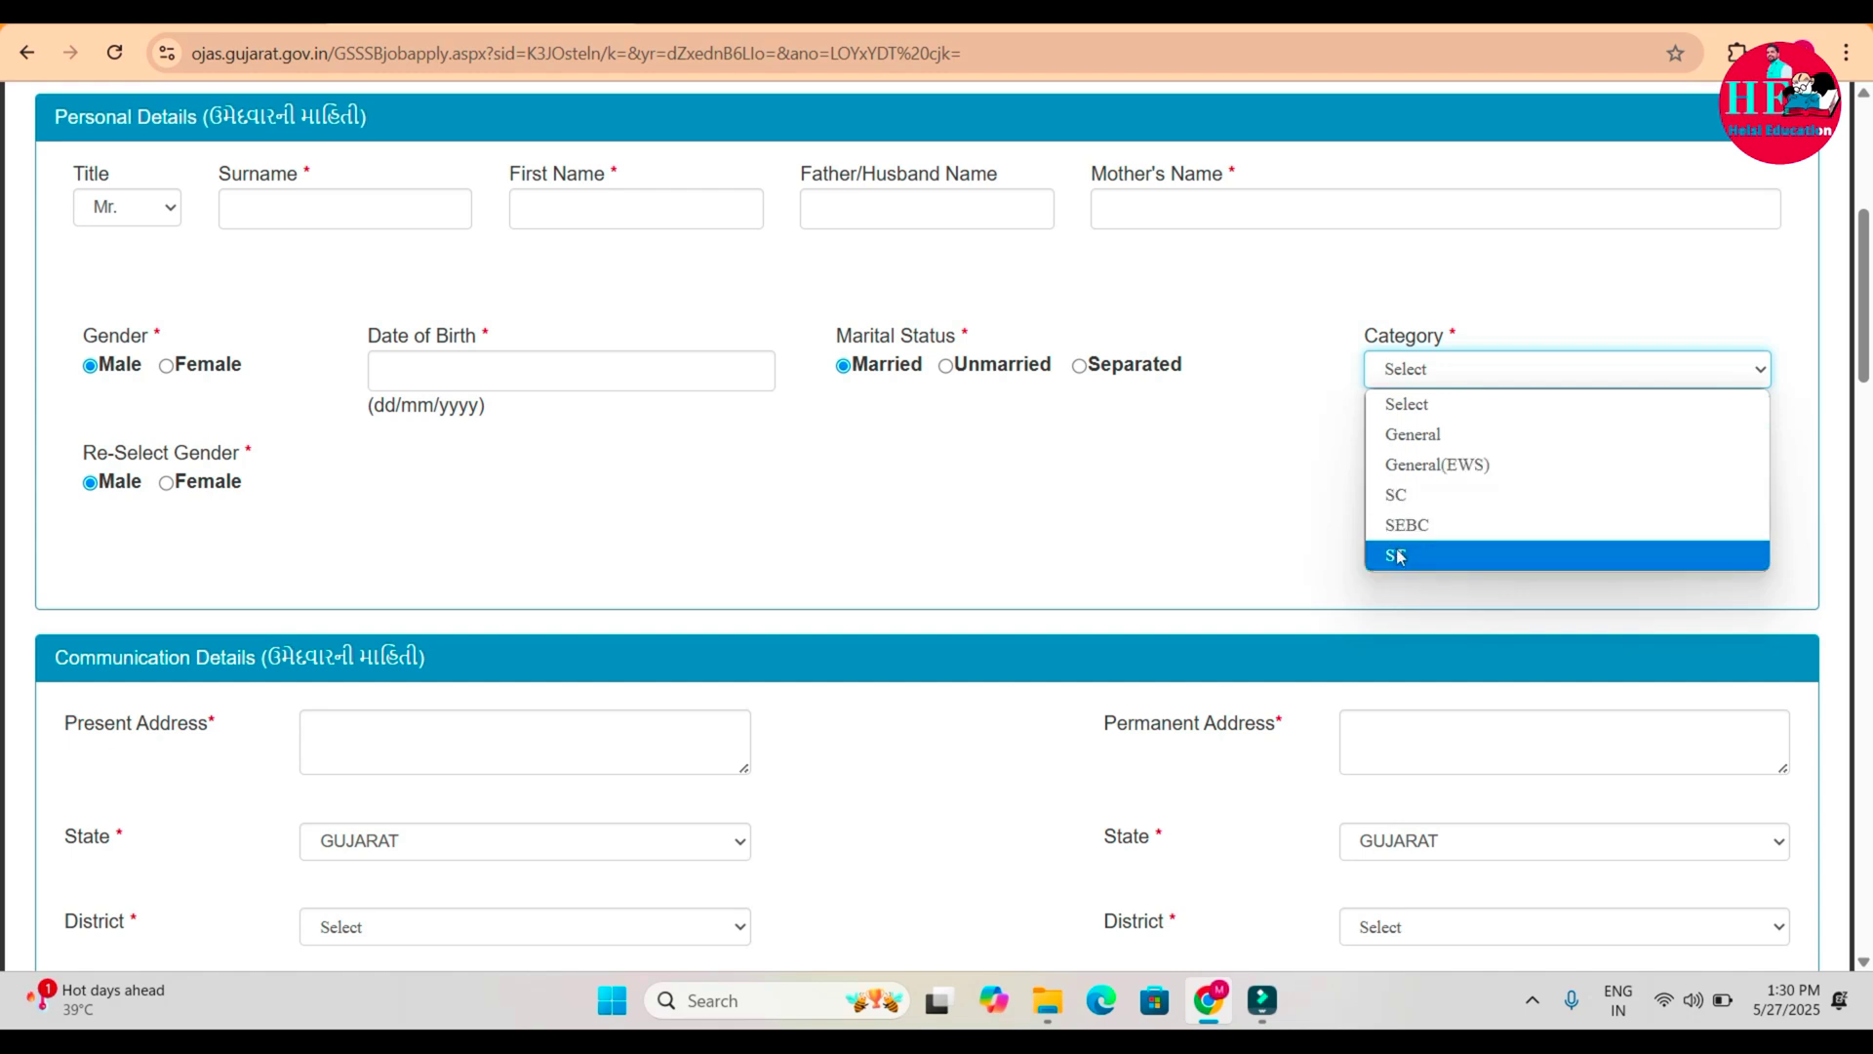
{"action": "left_click", "coordinate": [1397, 434]}
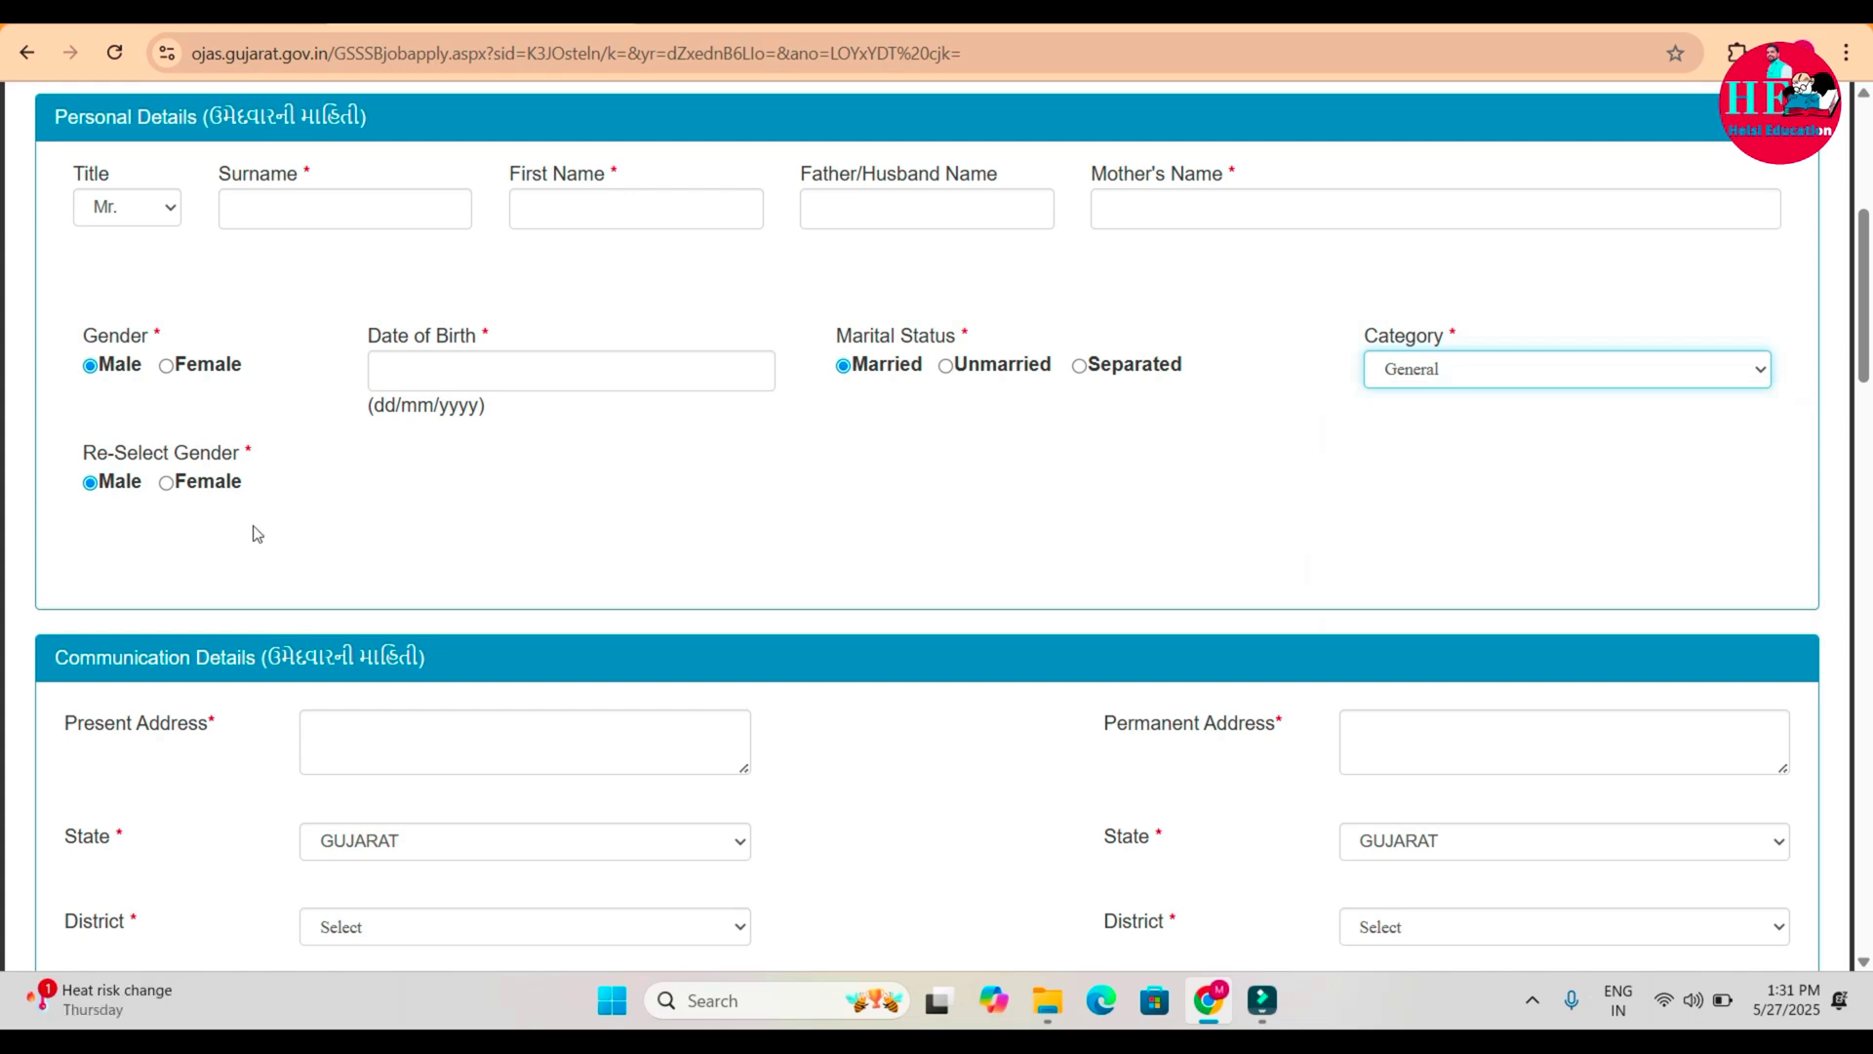
{"action": "left_click", "coordinate": [1472, 377]}
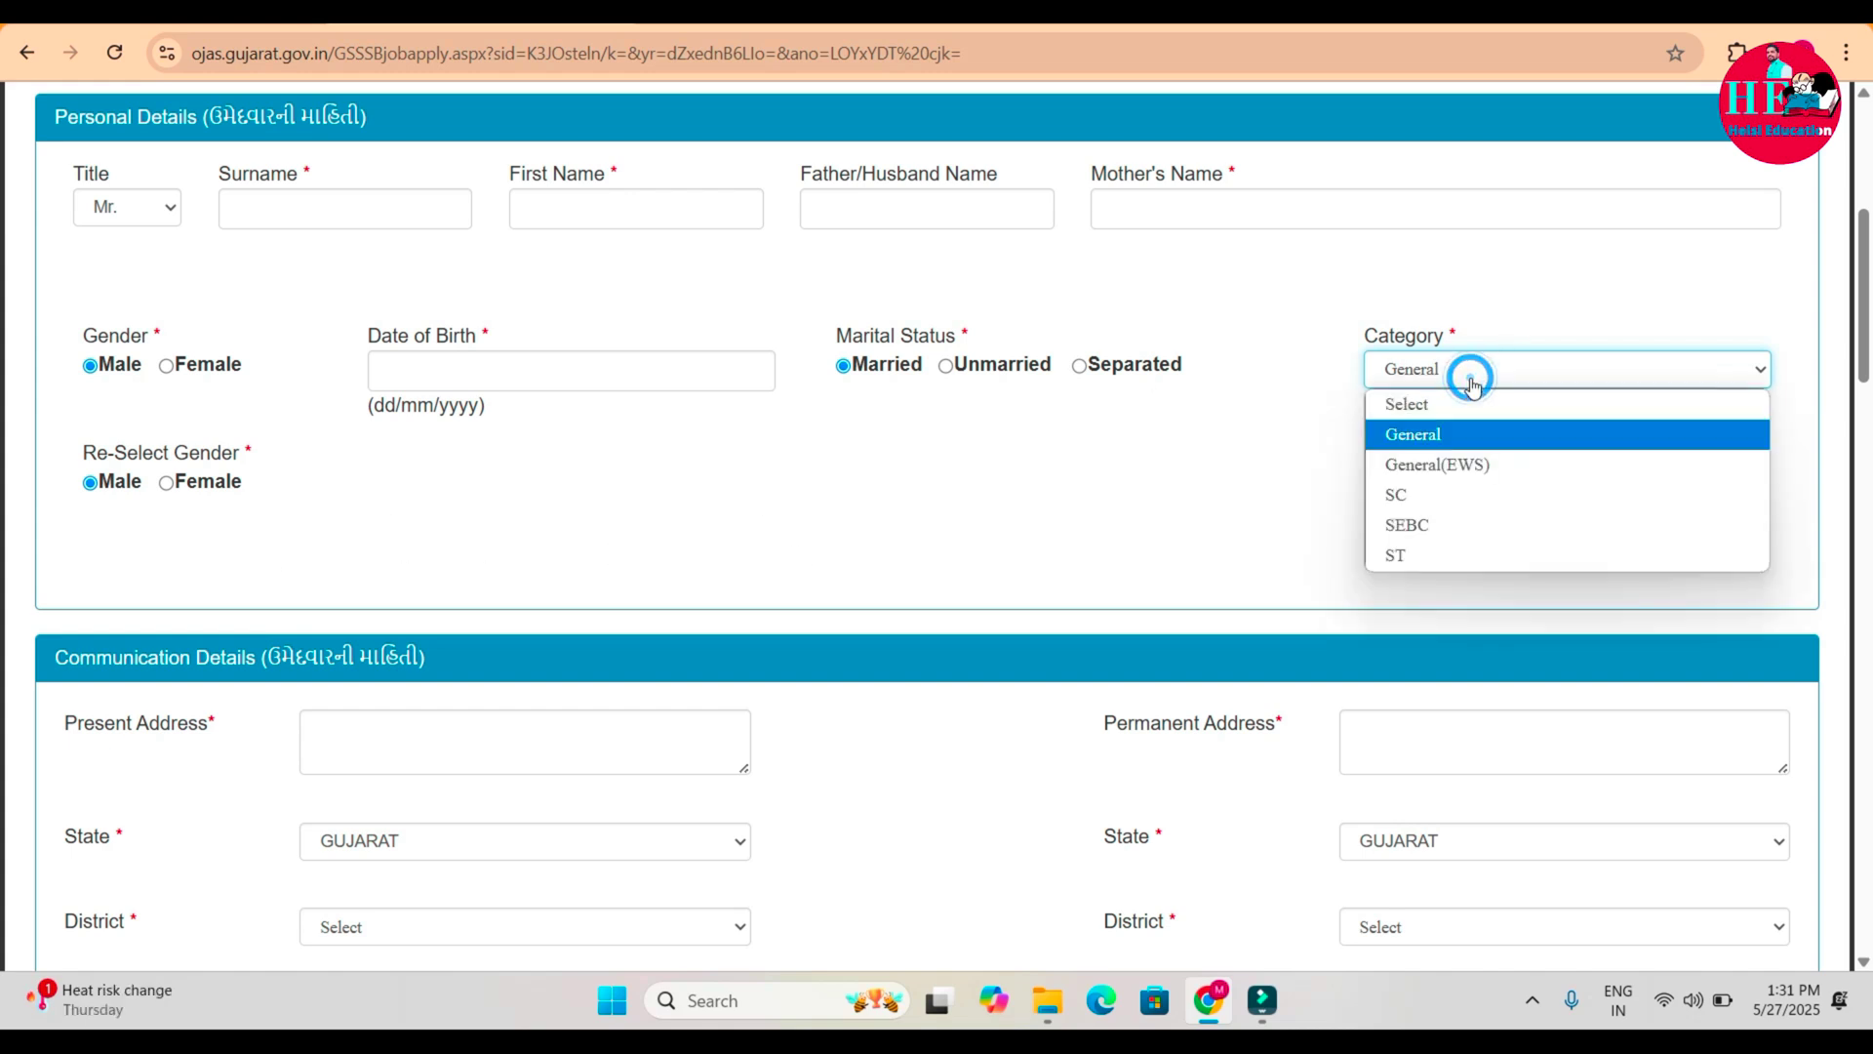
{"action": "left_click", "coordinate": [1401, 507]}
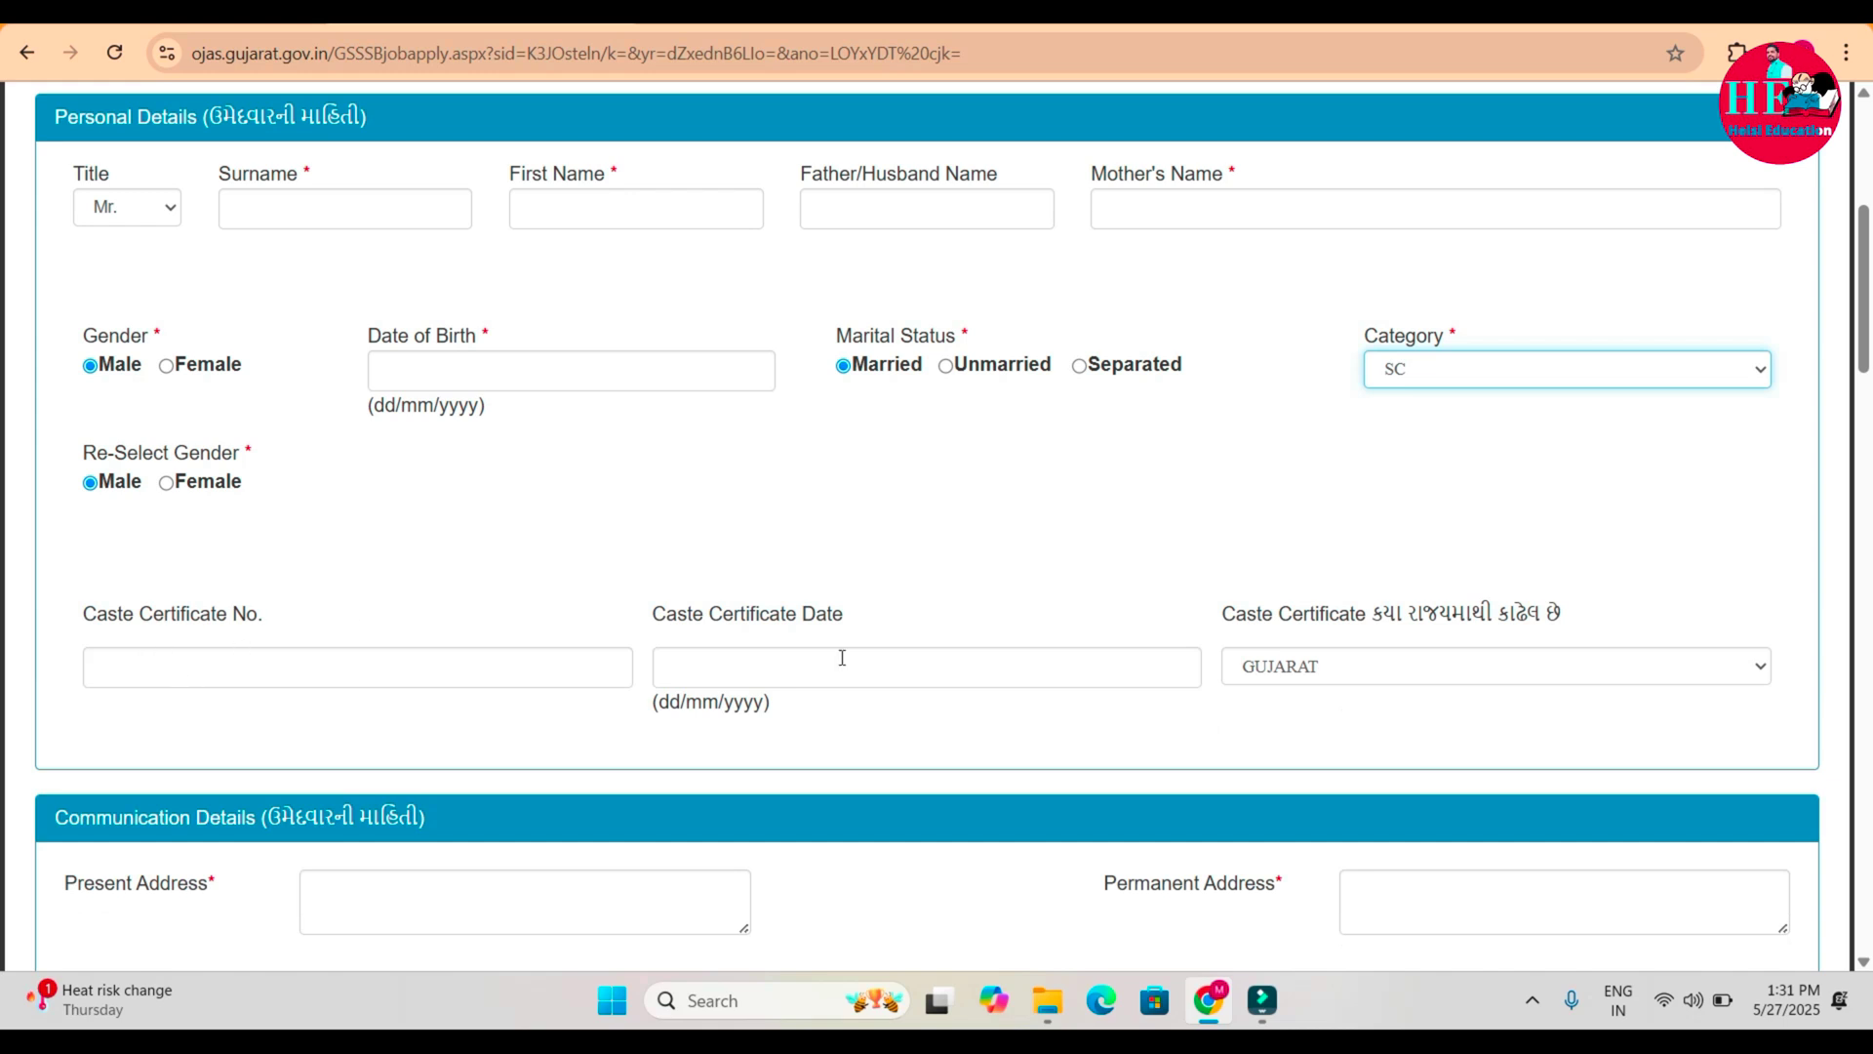
{"action": "left_click", "coordinate": [1119, 726]}
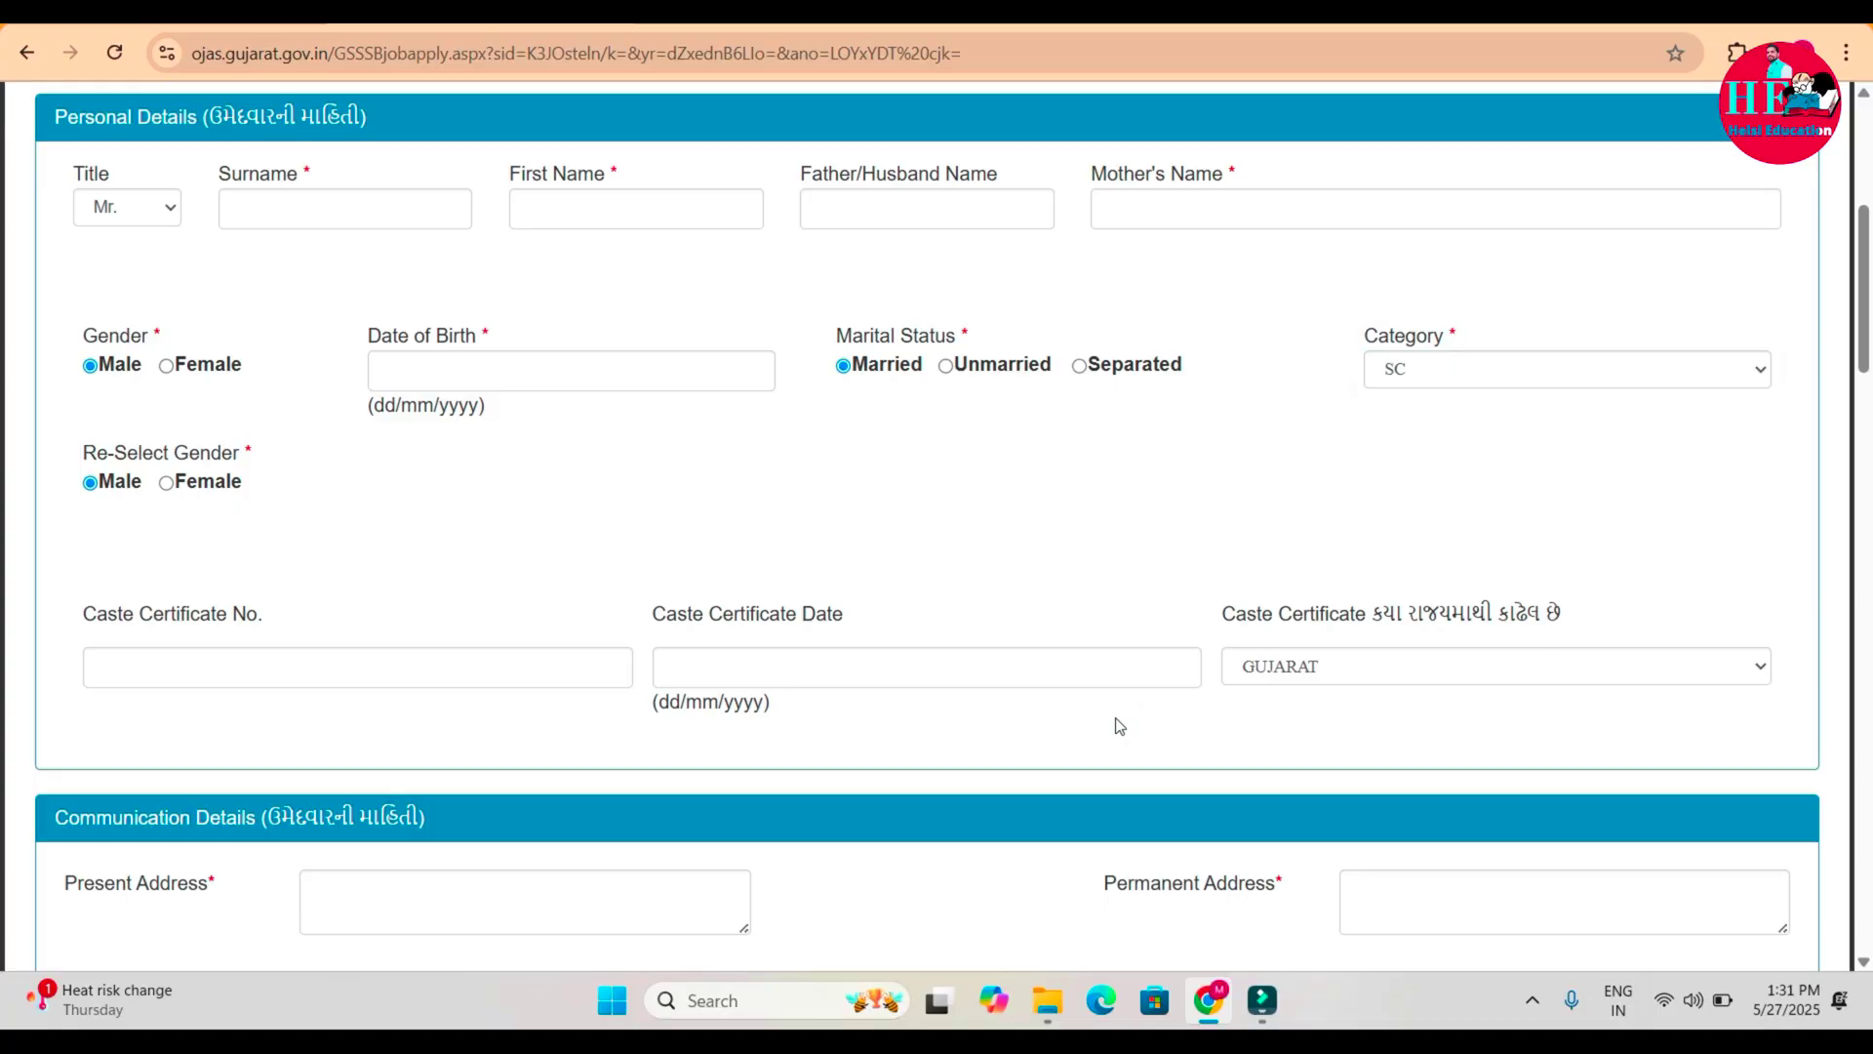
Set the present-address district to RAJKOT and taluka to Kotda Sangani.
{"action": "scroll", "coordinate": [1119, 726], "scroll_direction": "down", "scroll_amount": 6}
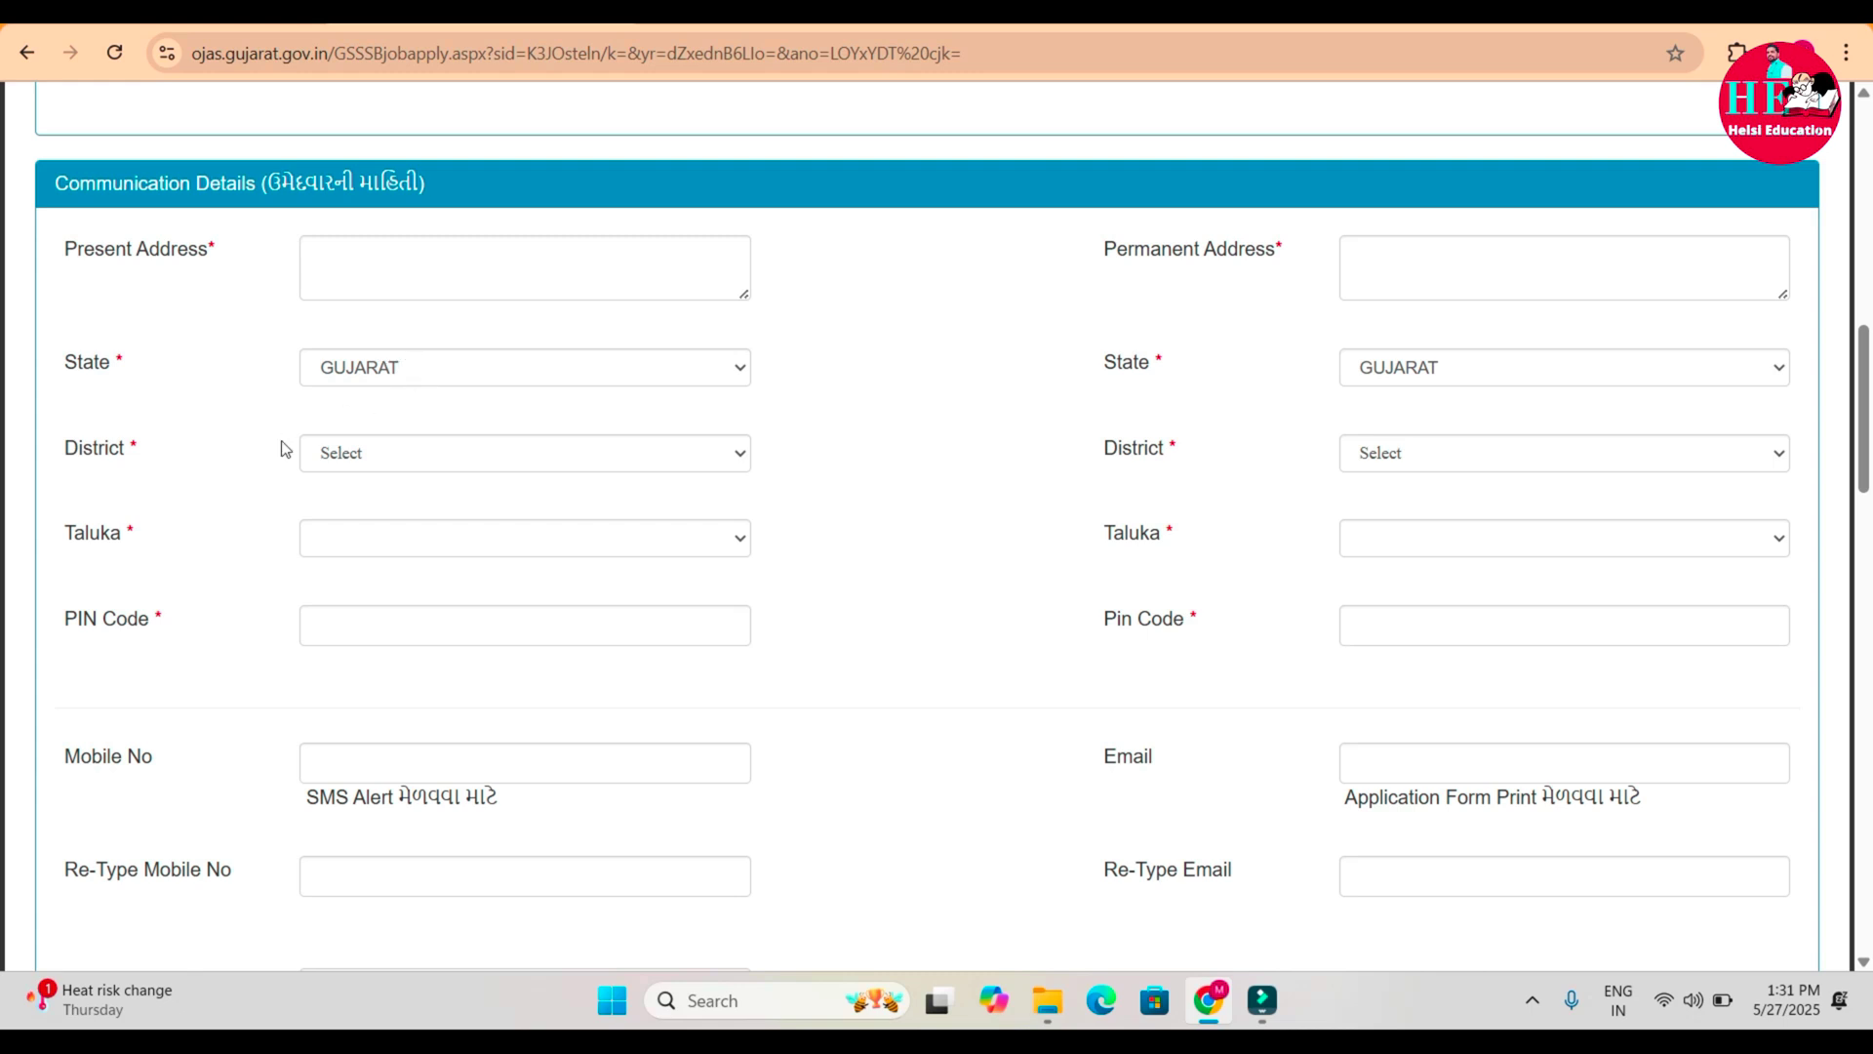
{"action": "left_click", "coordinate": [397, 474]}
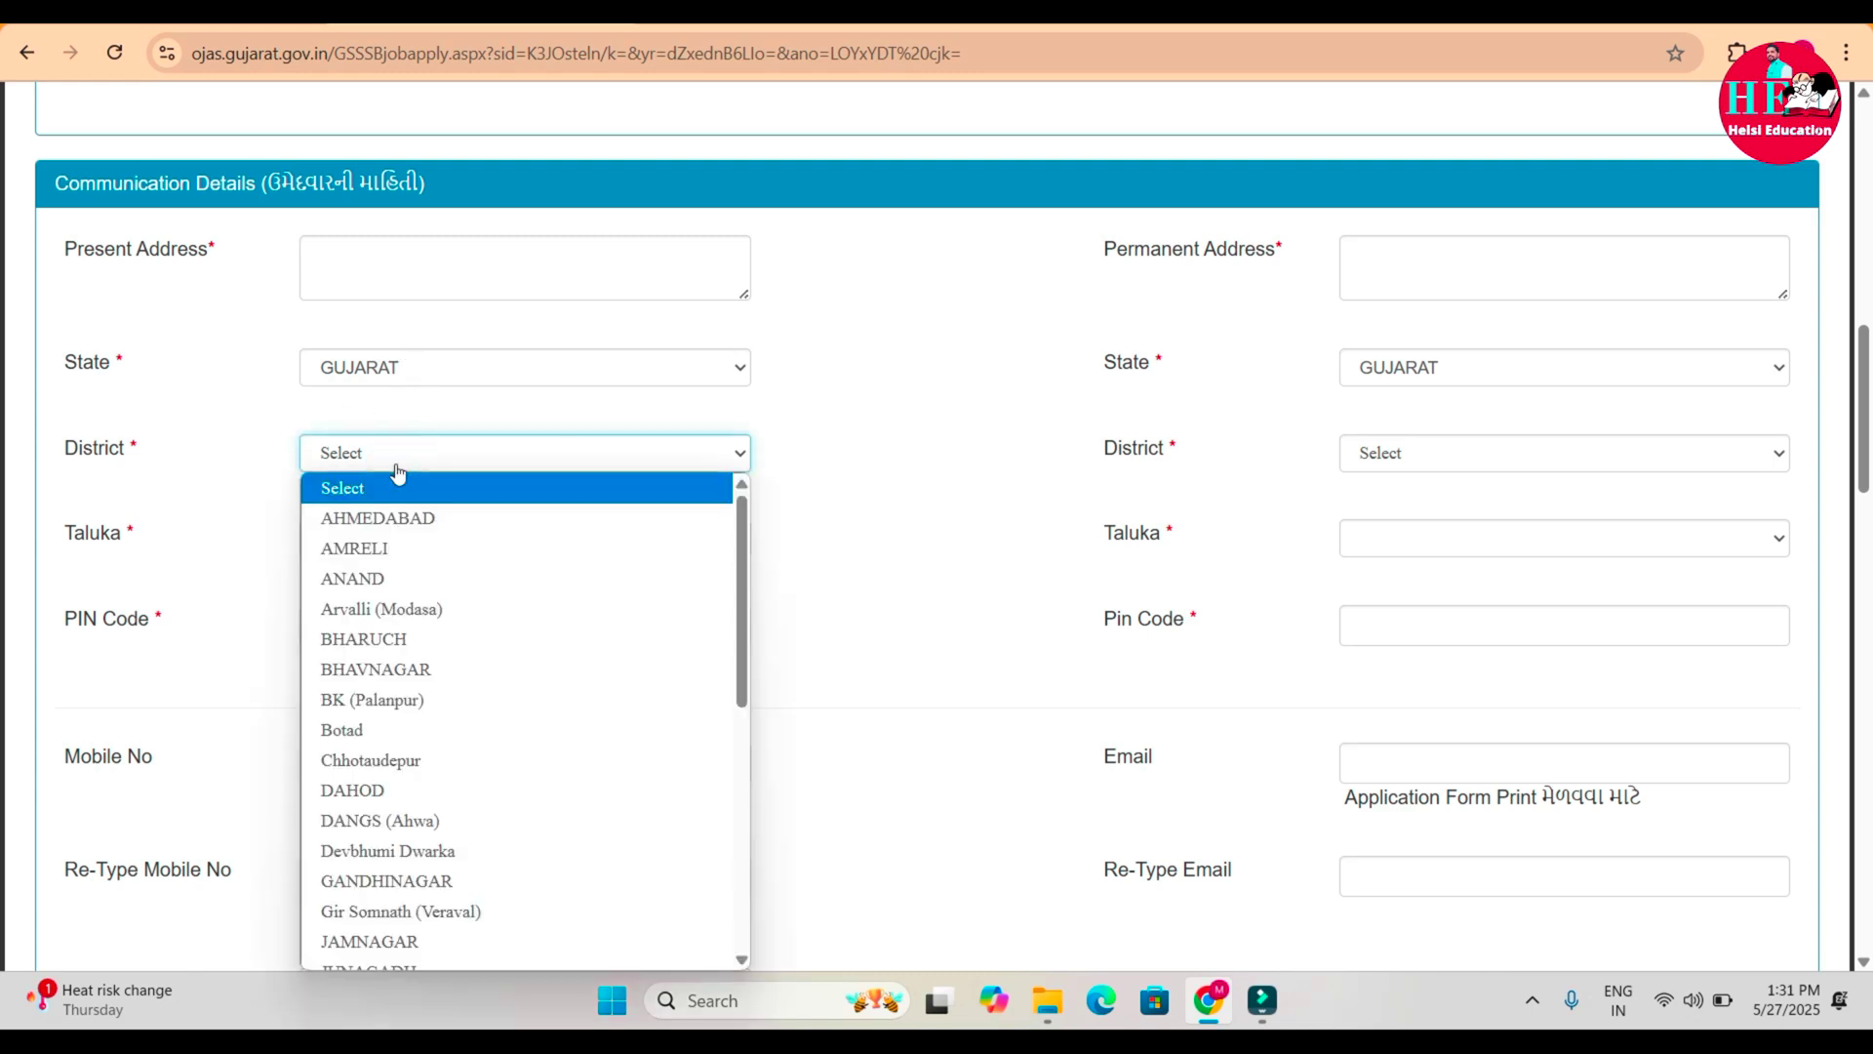
{"action": "key", "text": "s"}
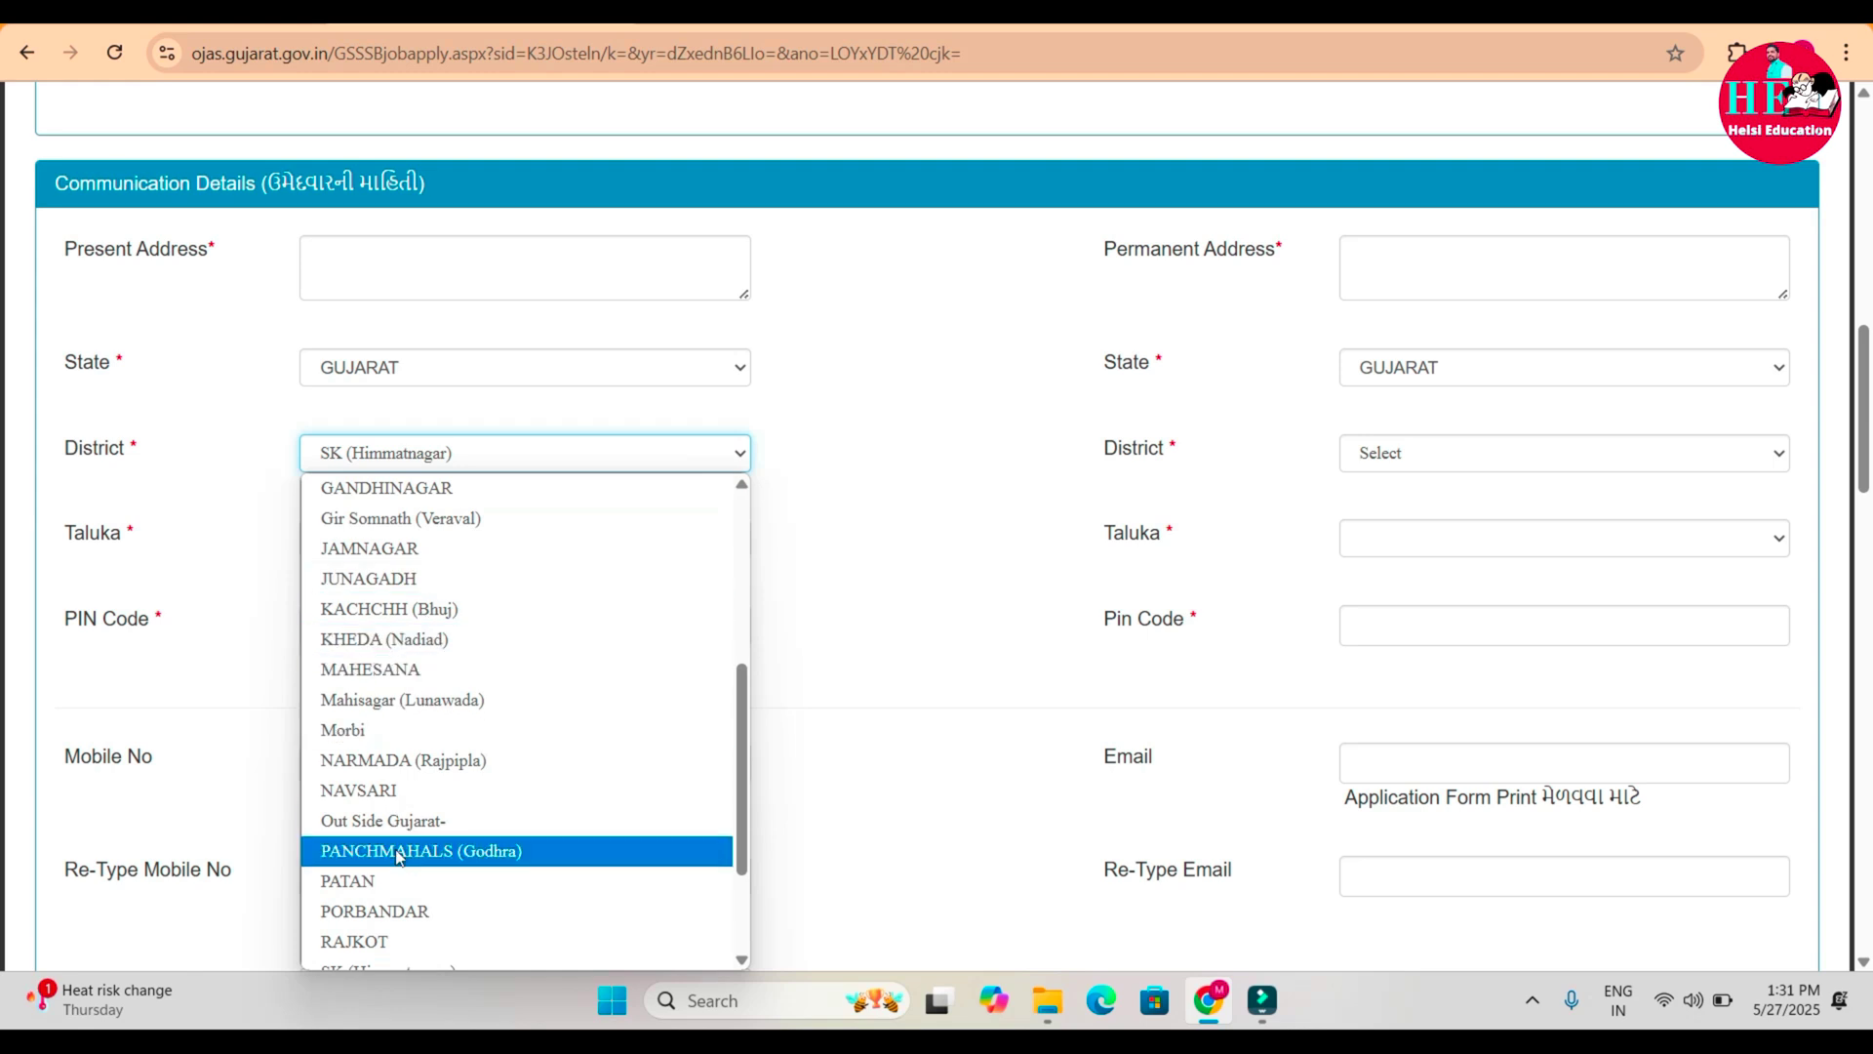
{"action": "left_click", "coordinate": [412, 939]}
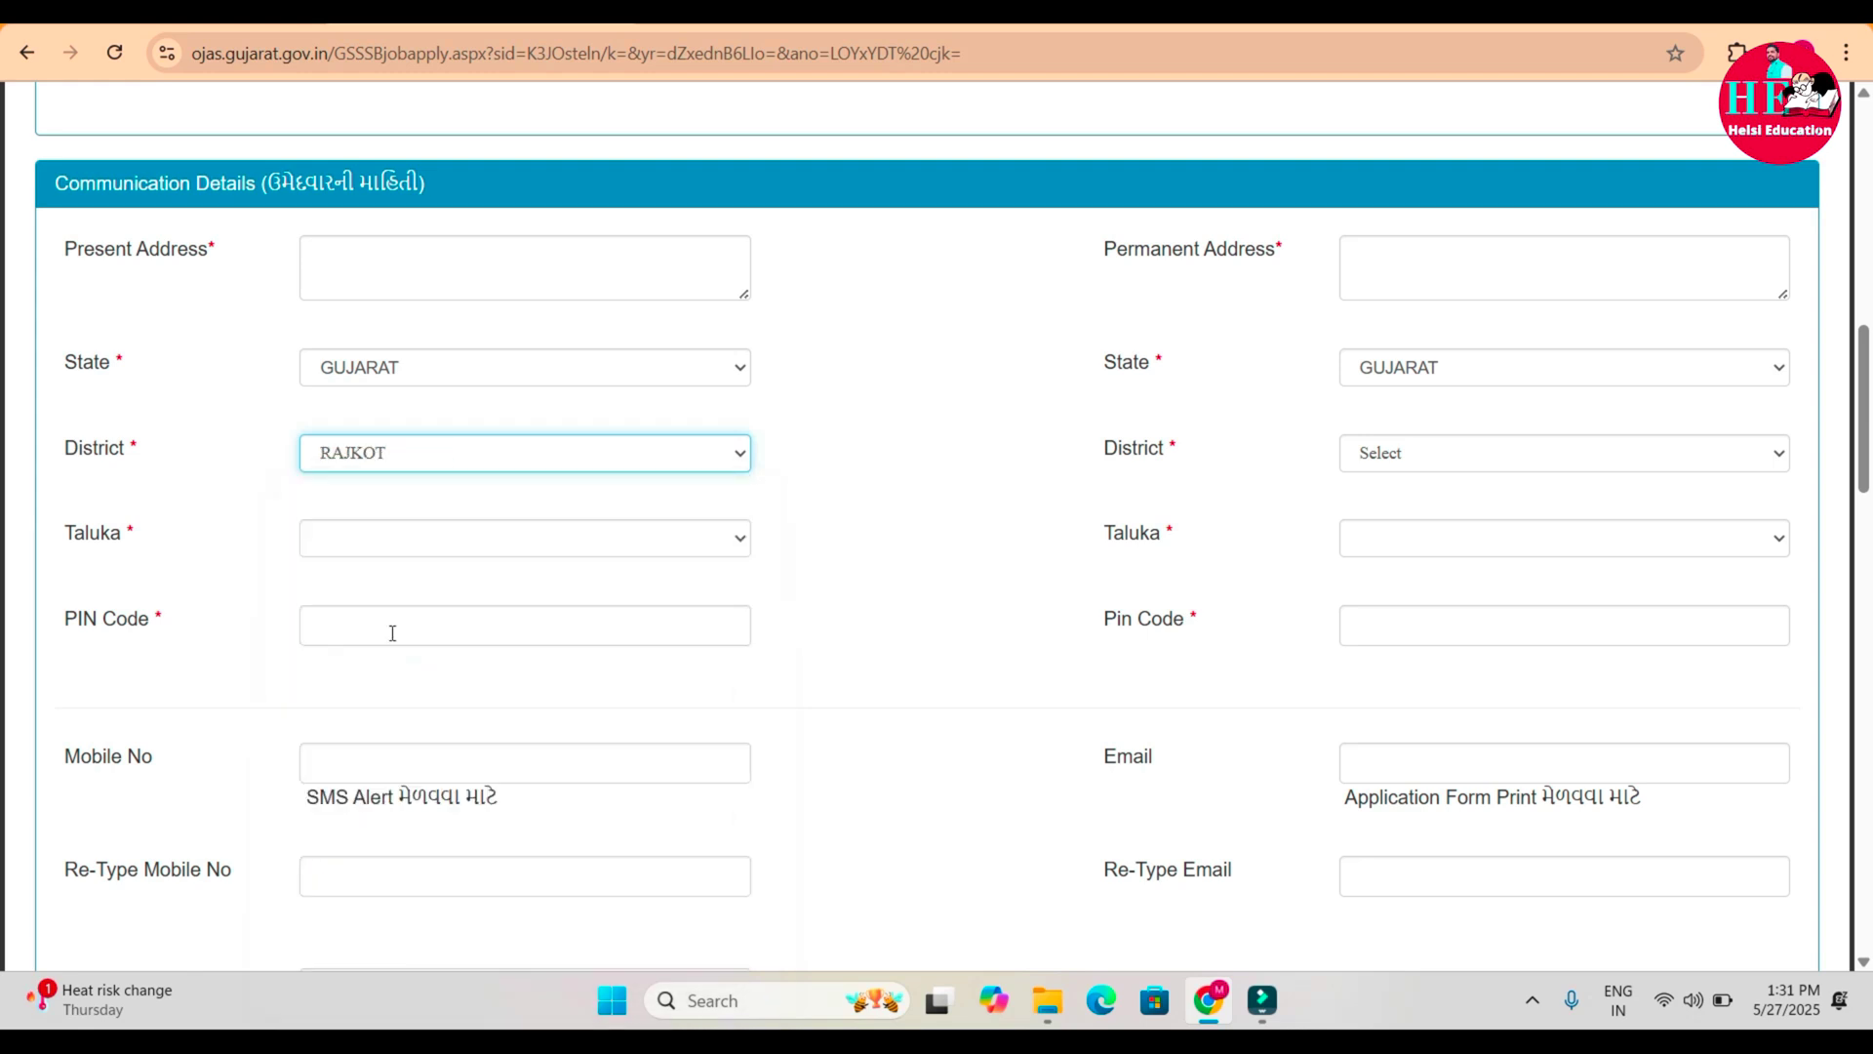
{"action": "left_click", "coordinate": [446, 555]}
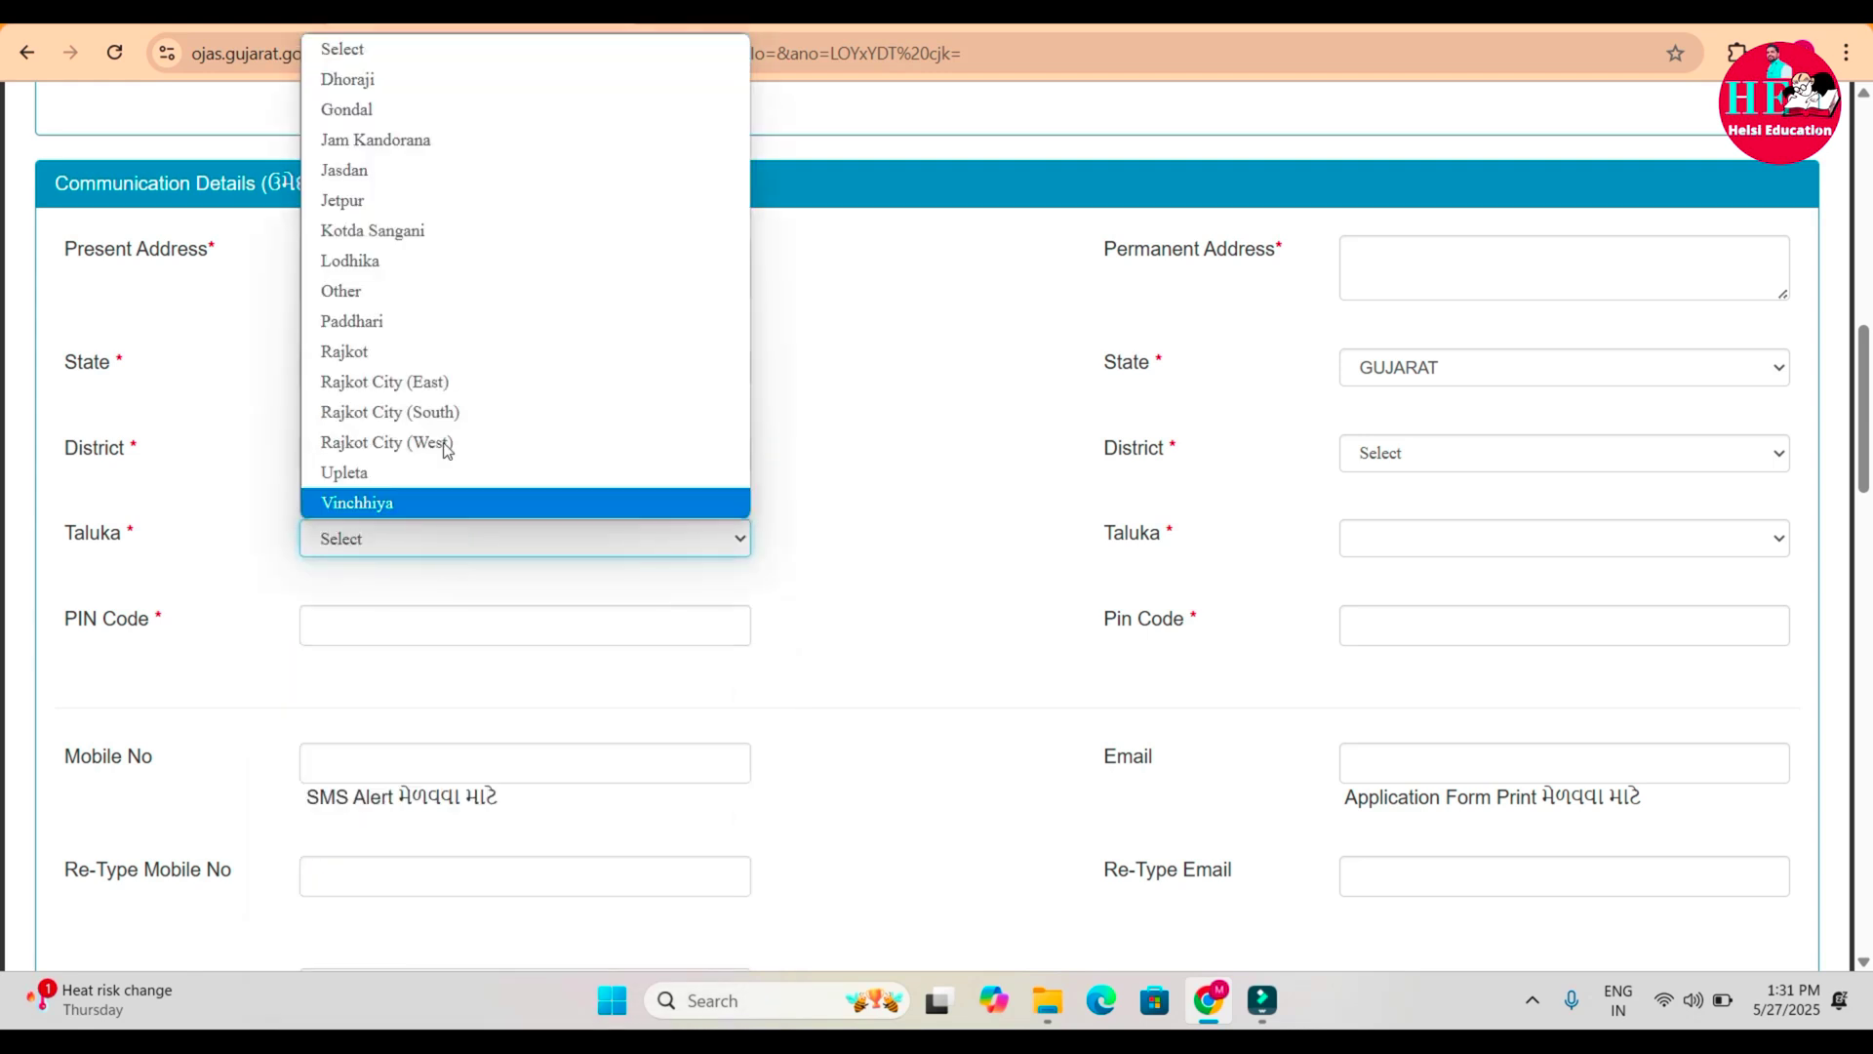
{"action": "left_click", "coordinate": [495, 228]}
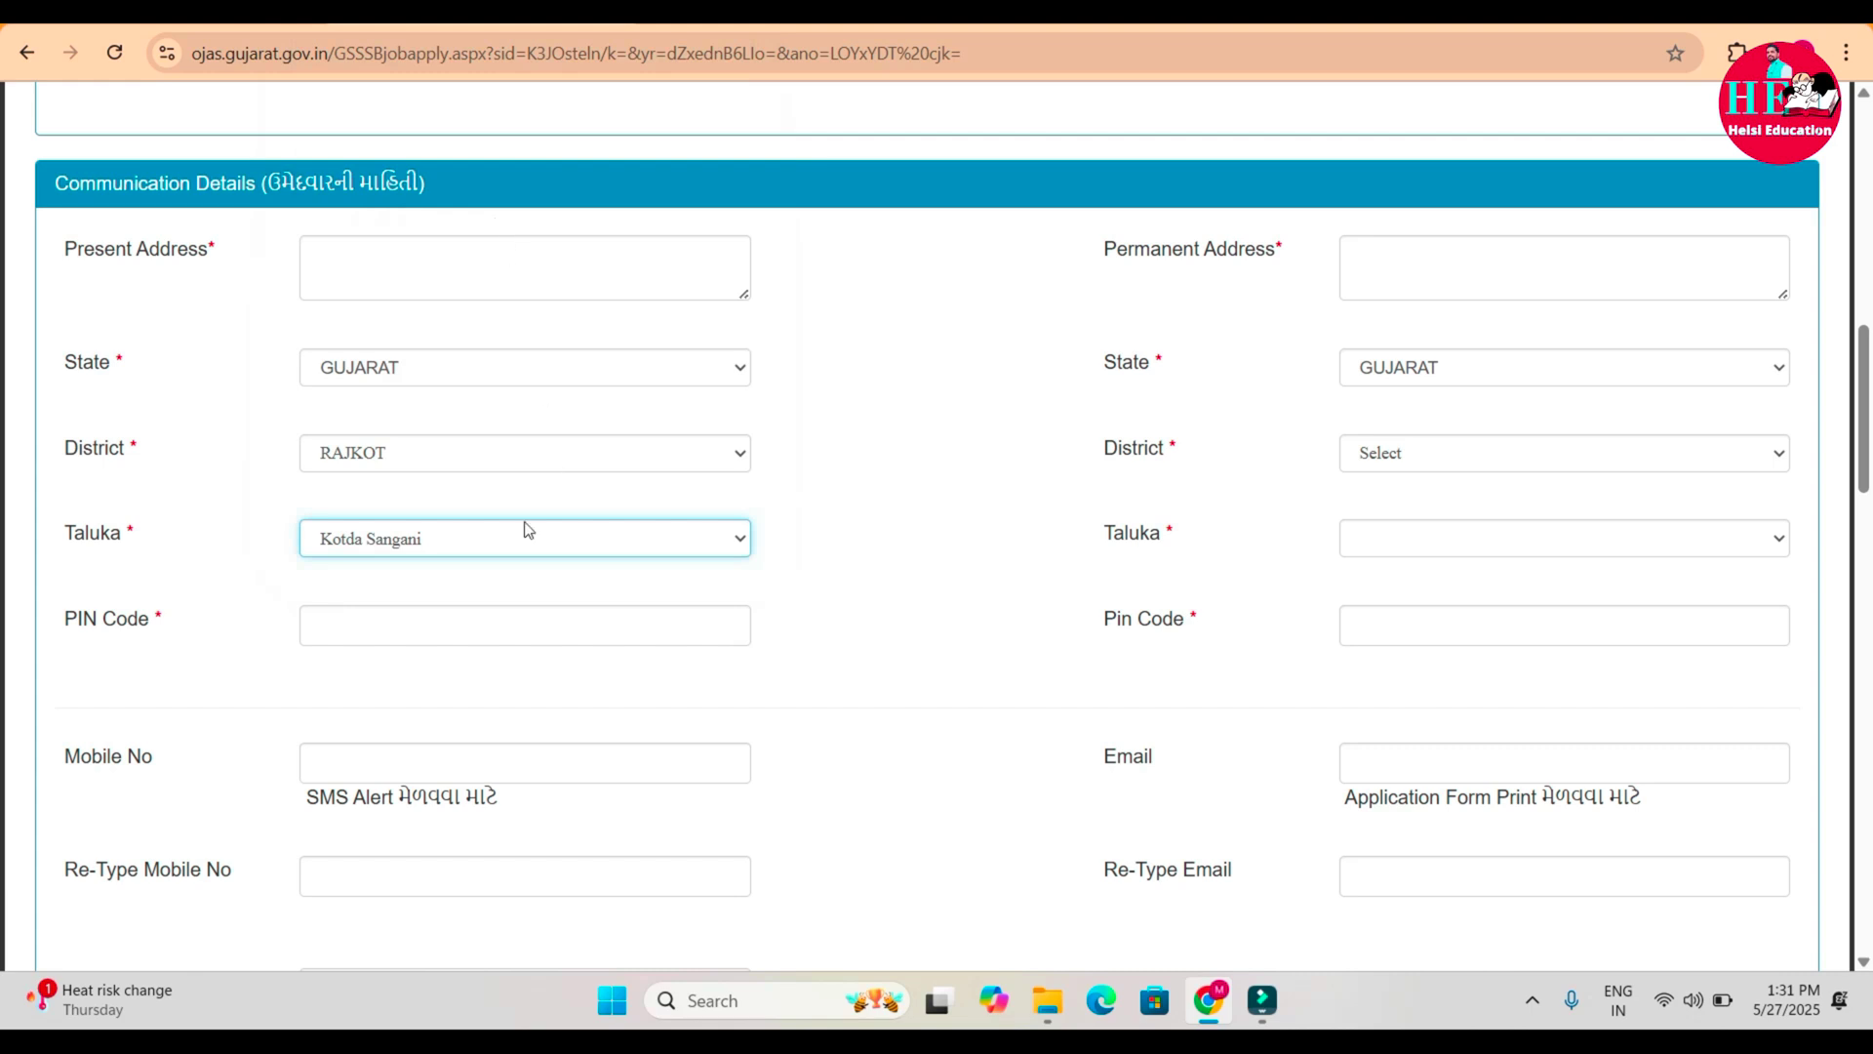
Enter the present-address PIN code and the mobile number in both mobile fields.
{"action": "left_click", "coordinate": [374, 636]}
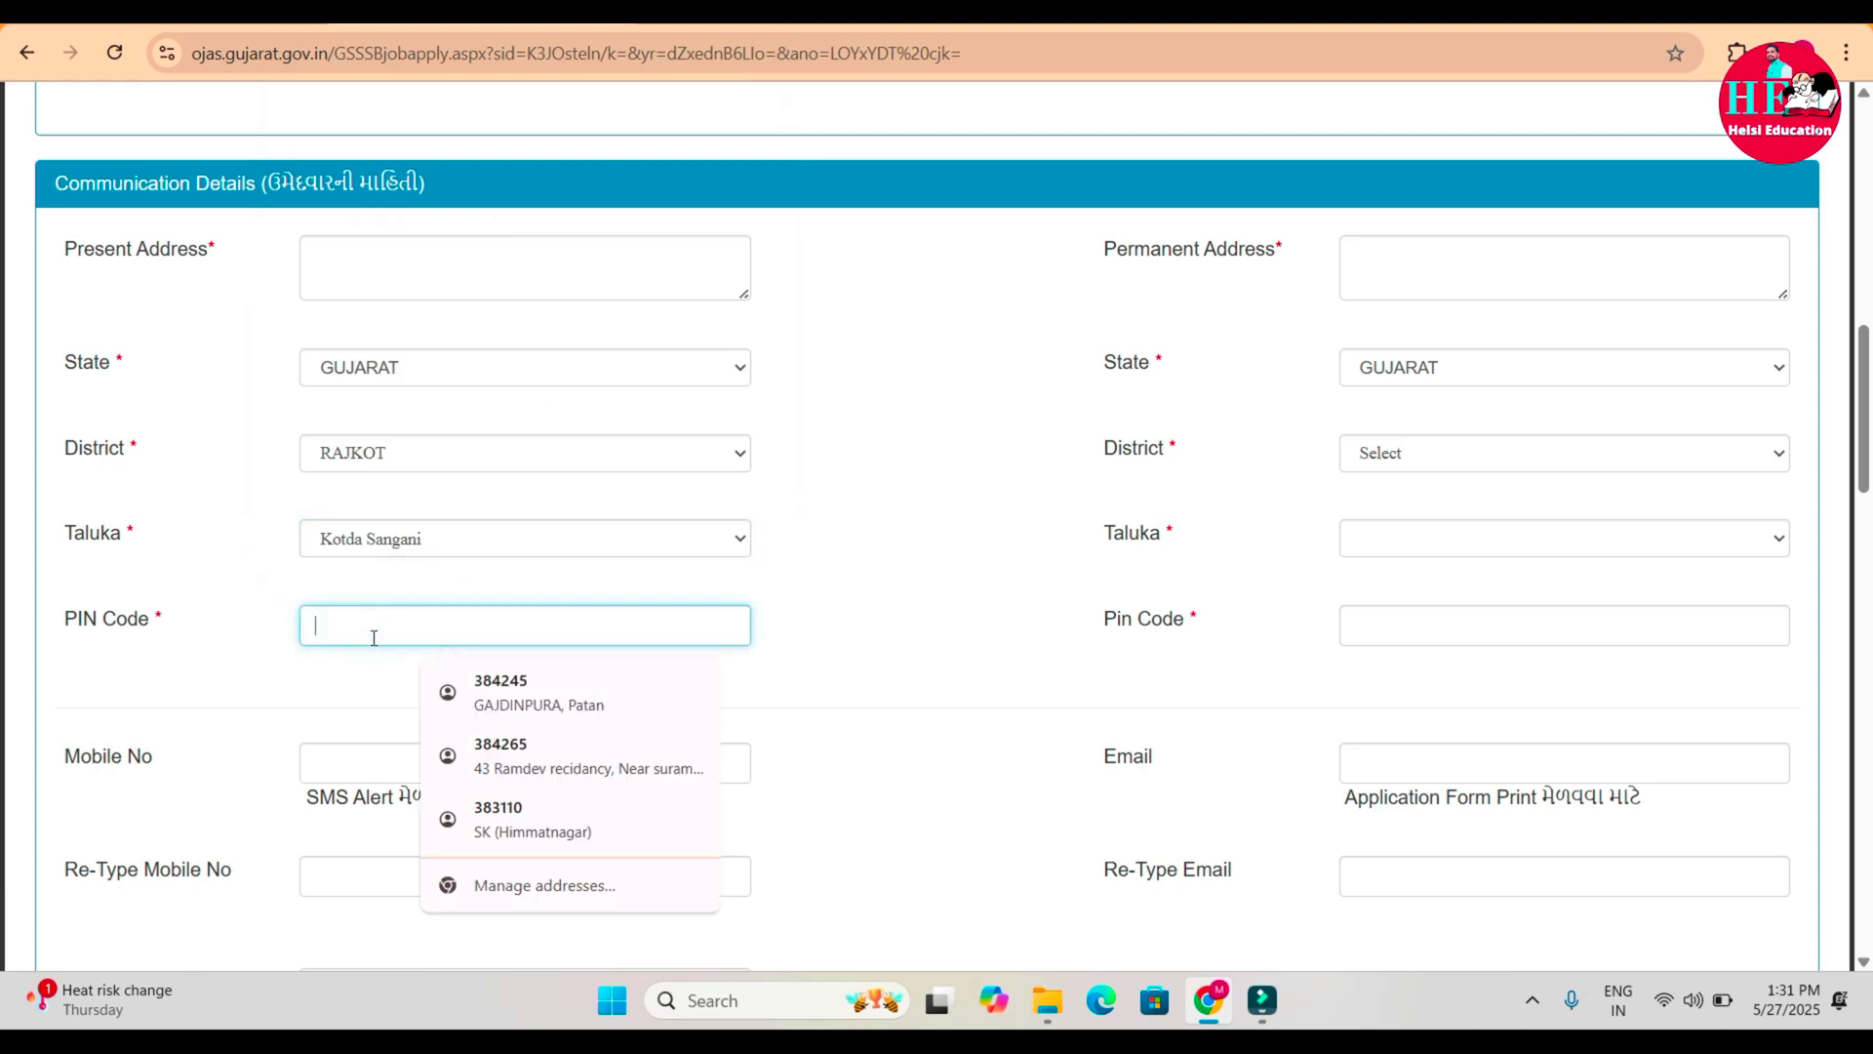
{"action": "left_click", "coordinate": [405, 749]}
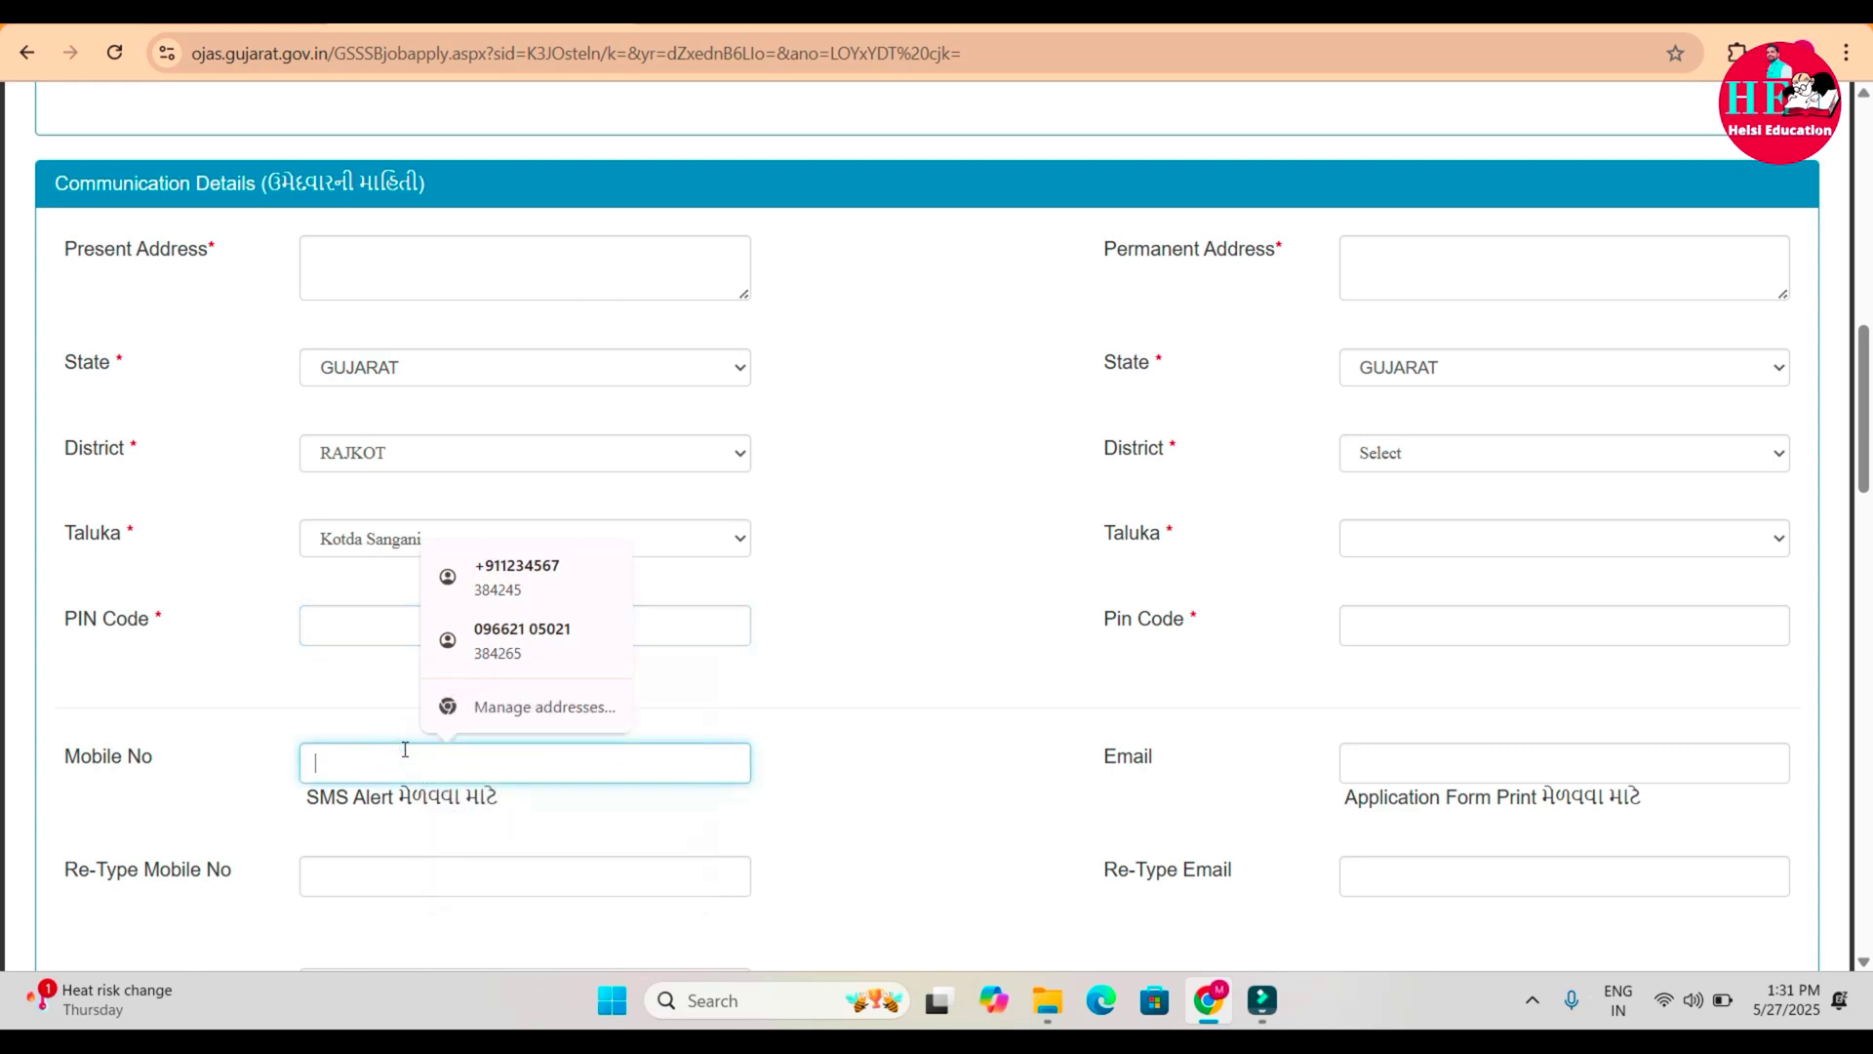
{"action": "left_click", "coordinate": [464, 876]}
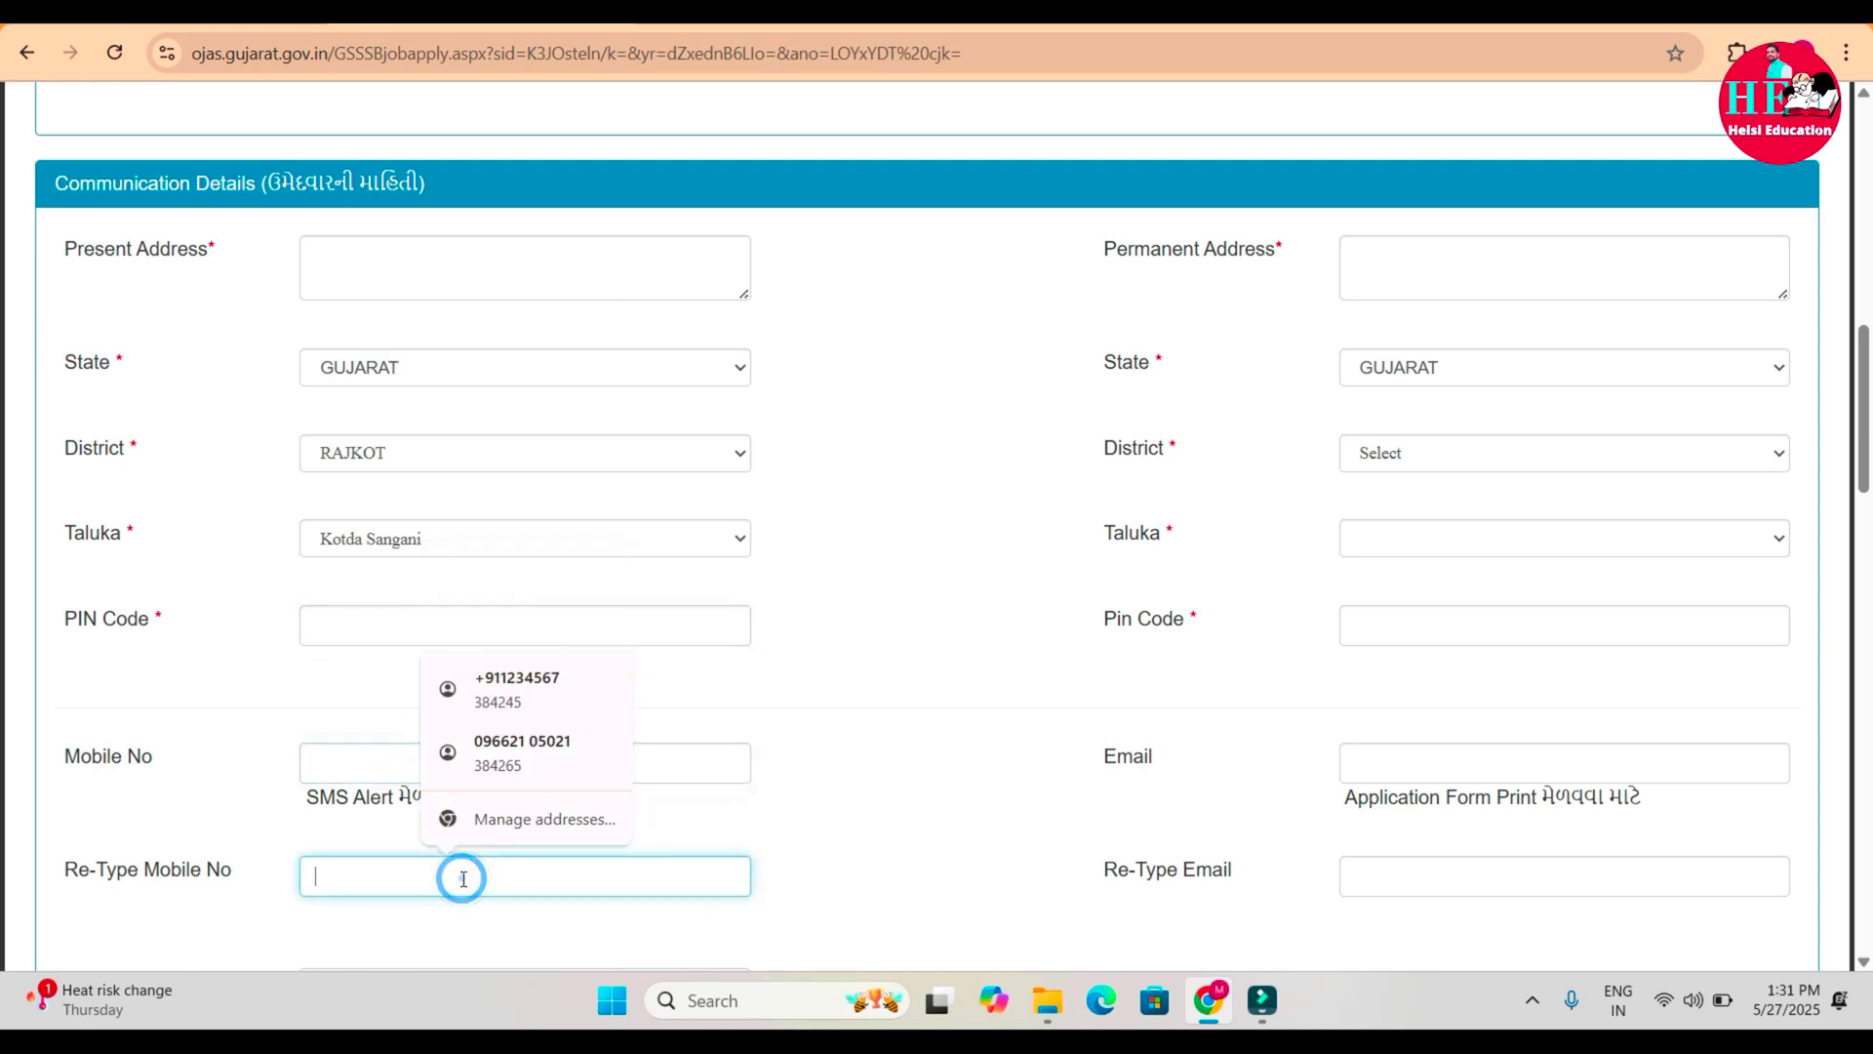
{"action": "left_click", "coordinate": [1008, 820]}
{"action": "scroll", "coordinate": [1008, 825], "scroll_direction": "down", "scroll_amount": 2}
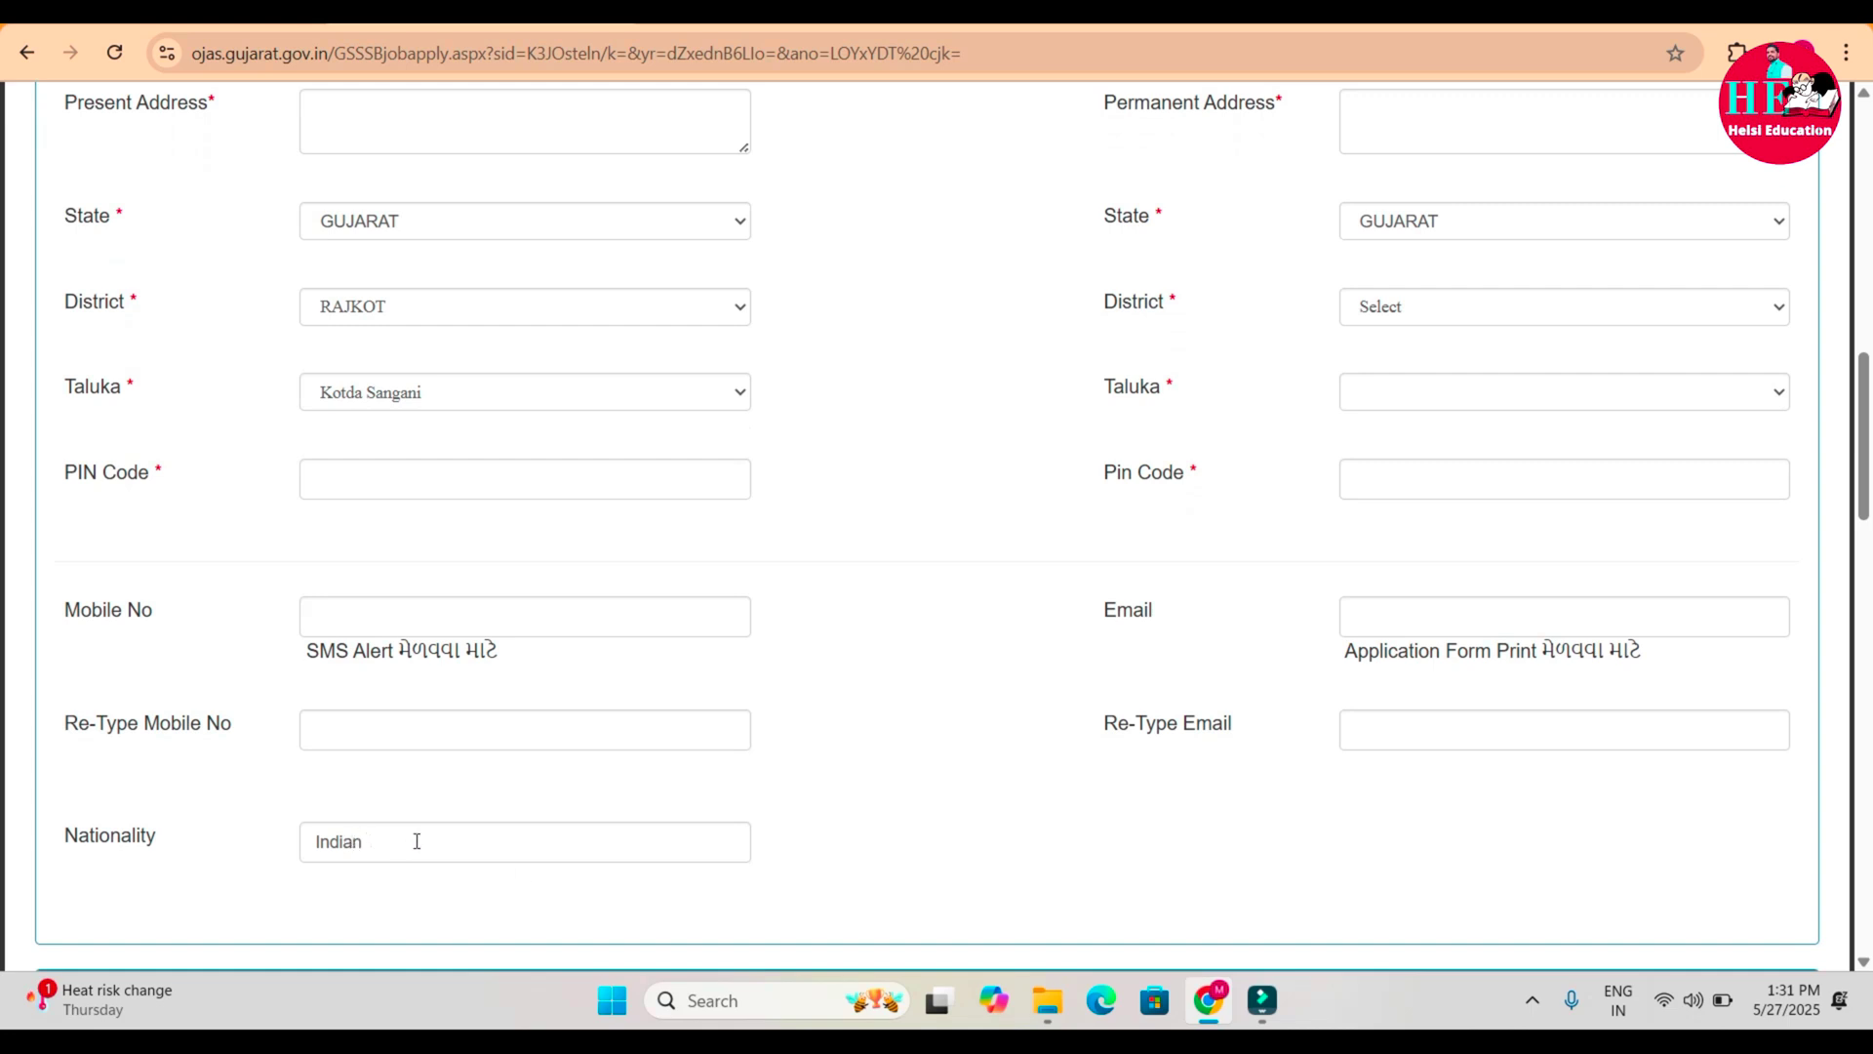
Fill the permanent address and set its state to GUJARAT.
{"action": "left_click", "coordinate": [1401, 116]}
{"action": "left_click", "coordinate": [1447, 219]}
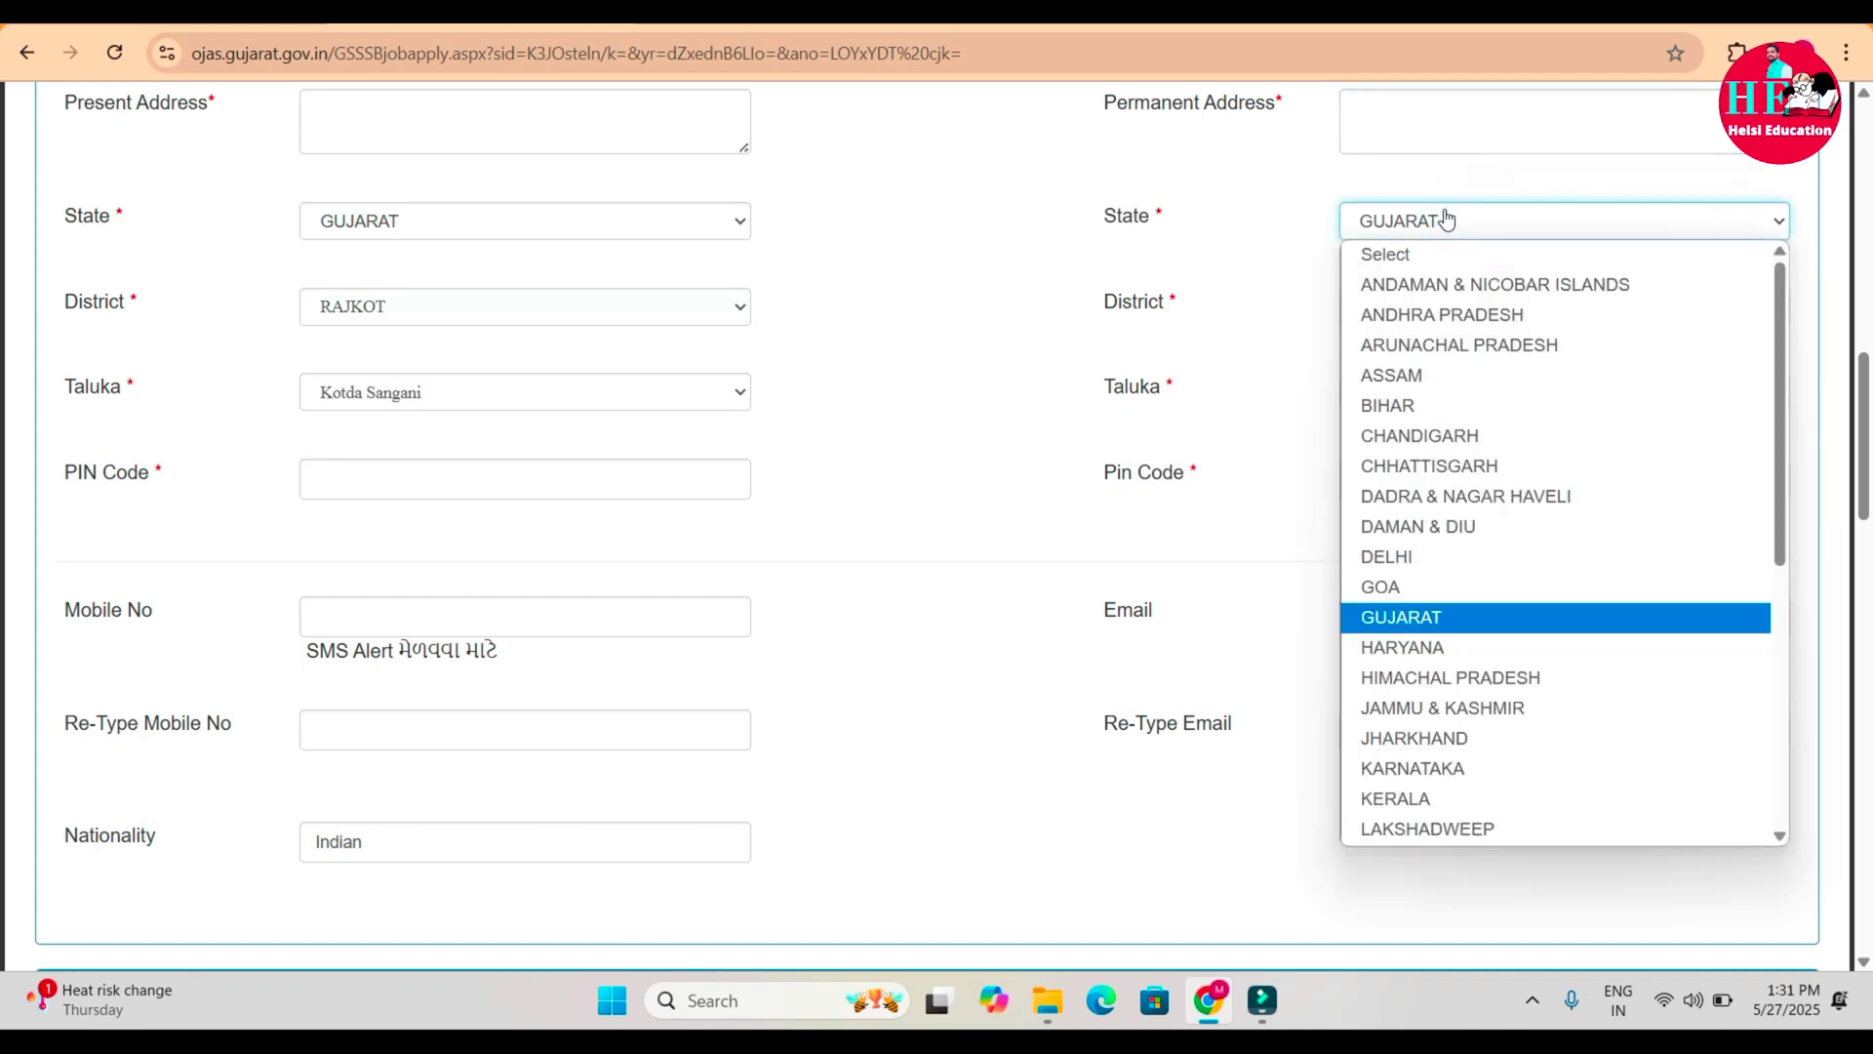
{"action": "left_click", "coordinate": [1371, 620]}
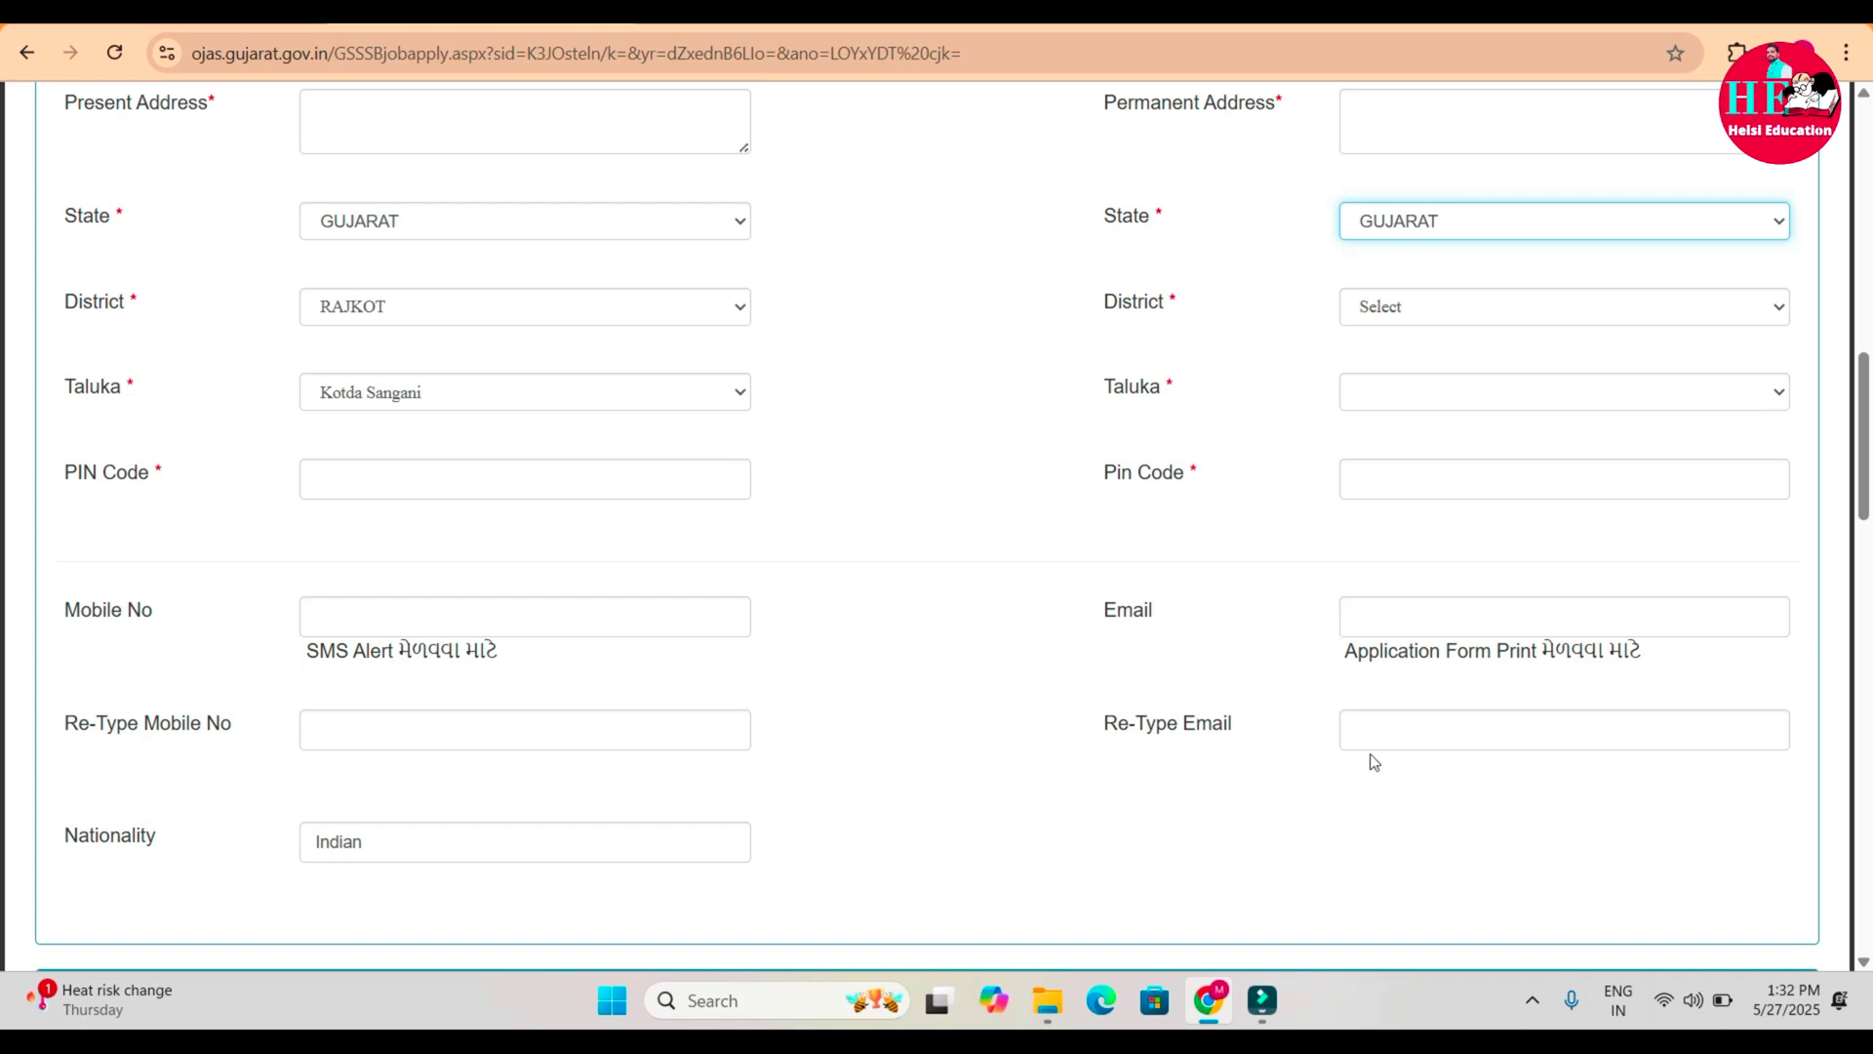
{"action": "left_click", "coordinate": [1265, 800]}
Try the sports-quota Yes option with Athletics as the sport, then reset the answer to No.
{"action": "scroll", "coordinate": [1267, 809], "scroll_direction": "down", "scroll_amount": 5}
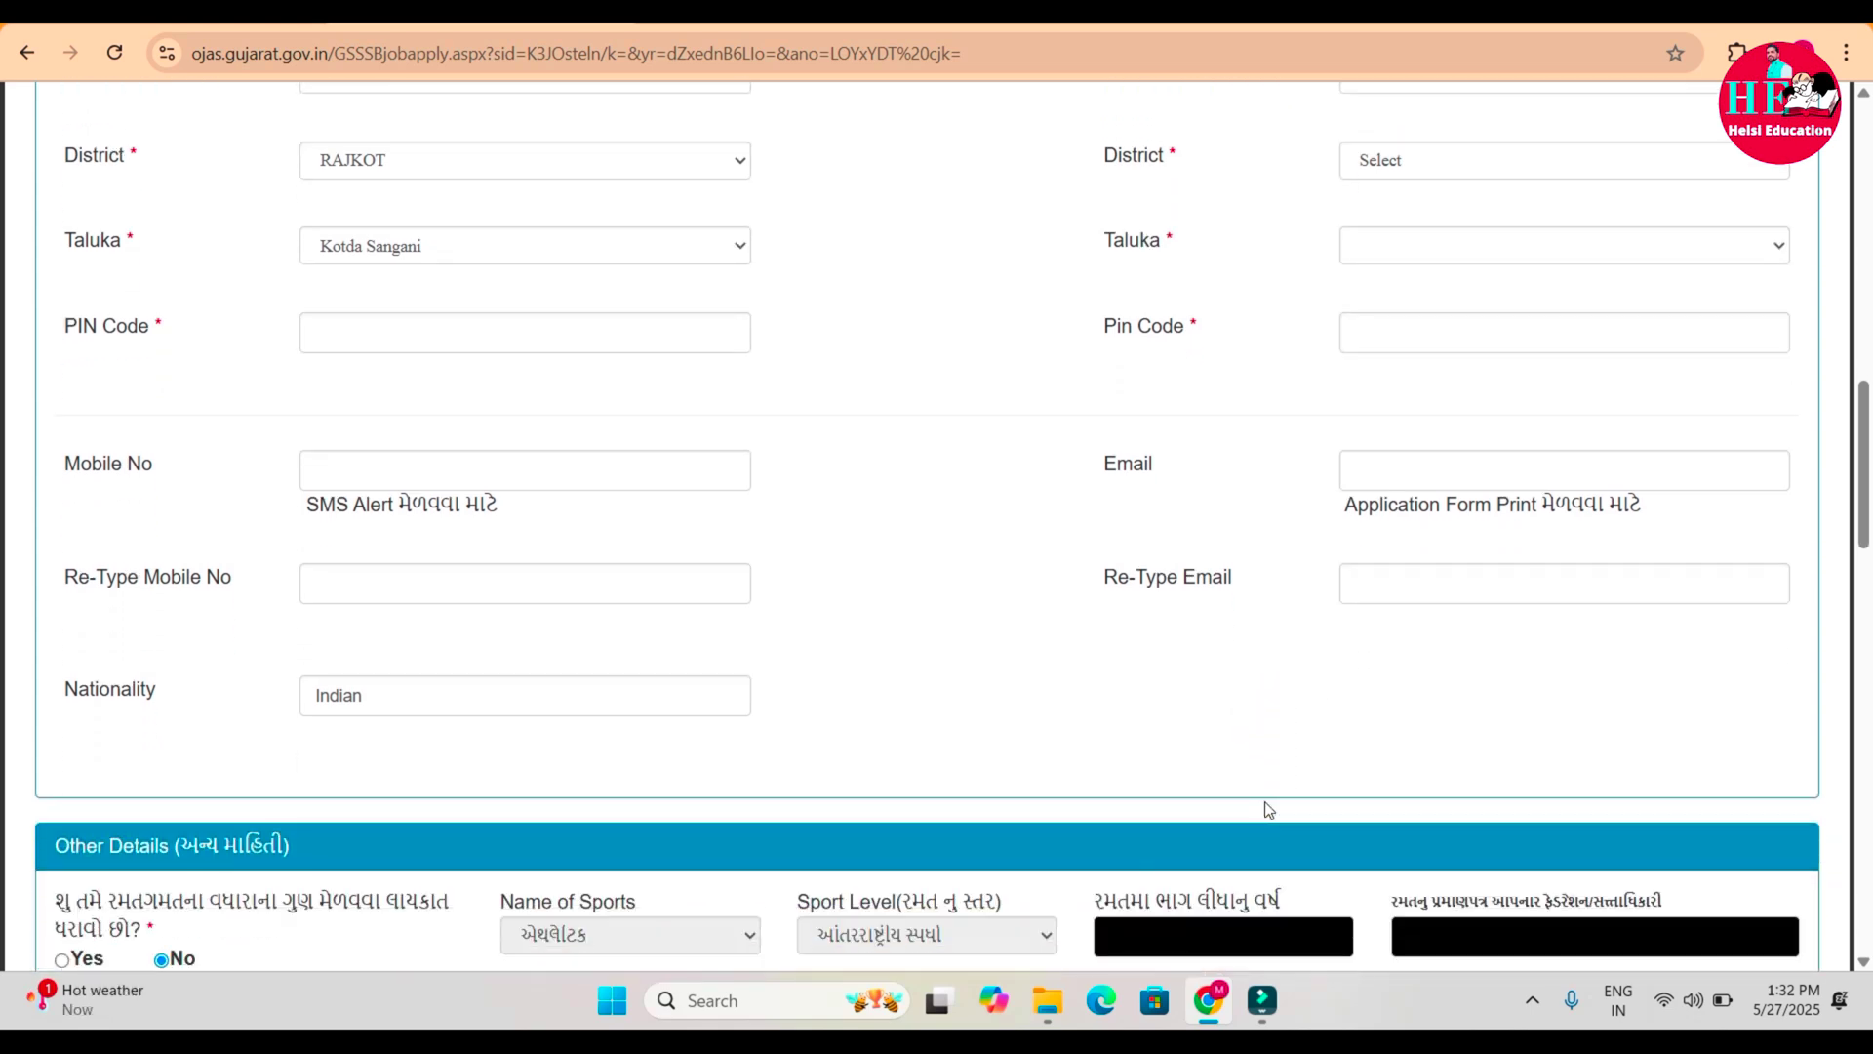
{"action": "scroll", "coordinate": [1268, 809], "scroll_direction": "down", "scroll_amount": 5}
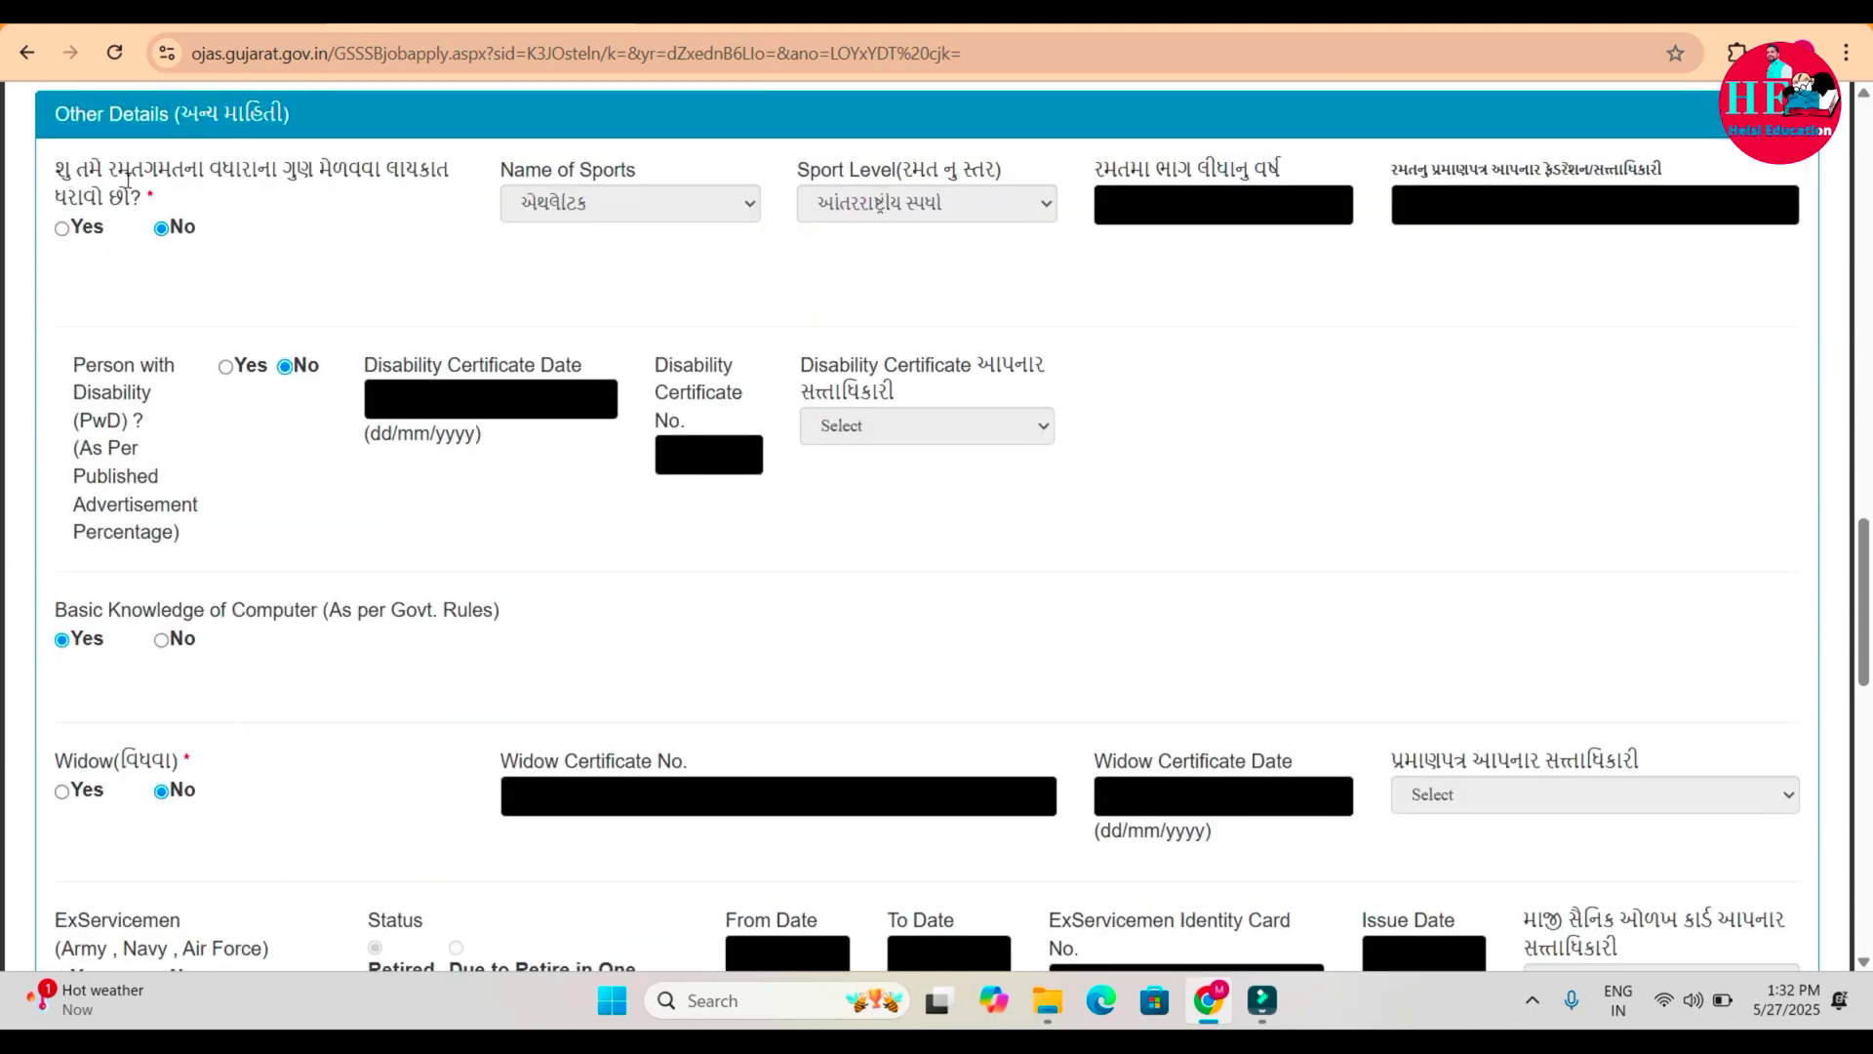
{"action": "left_click", "coordinate": [63, 230]}
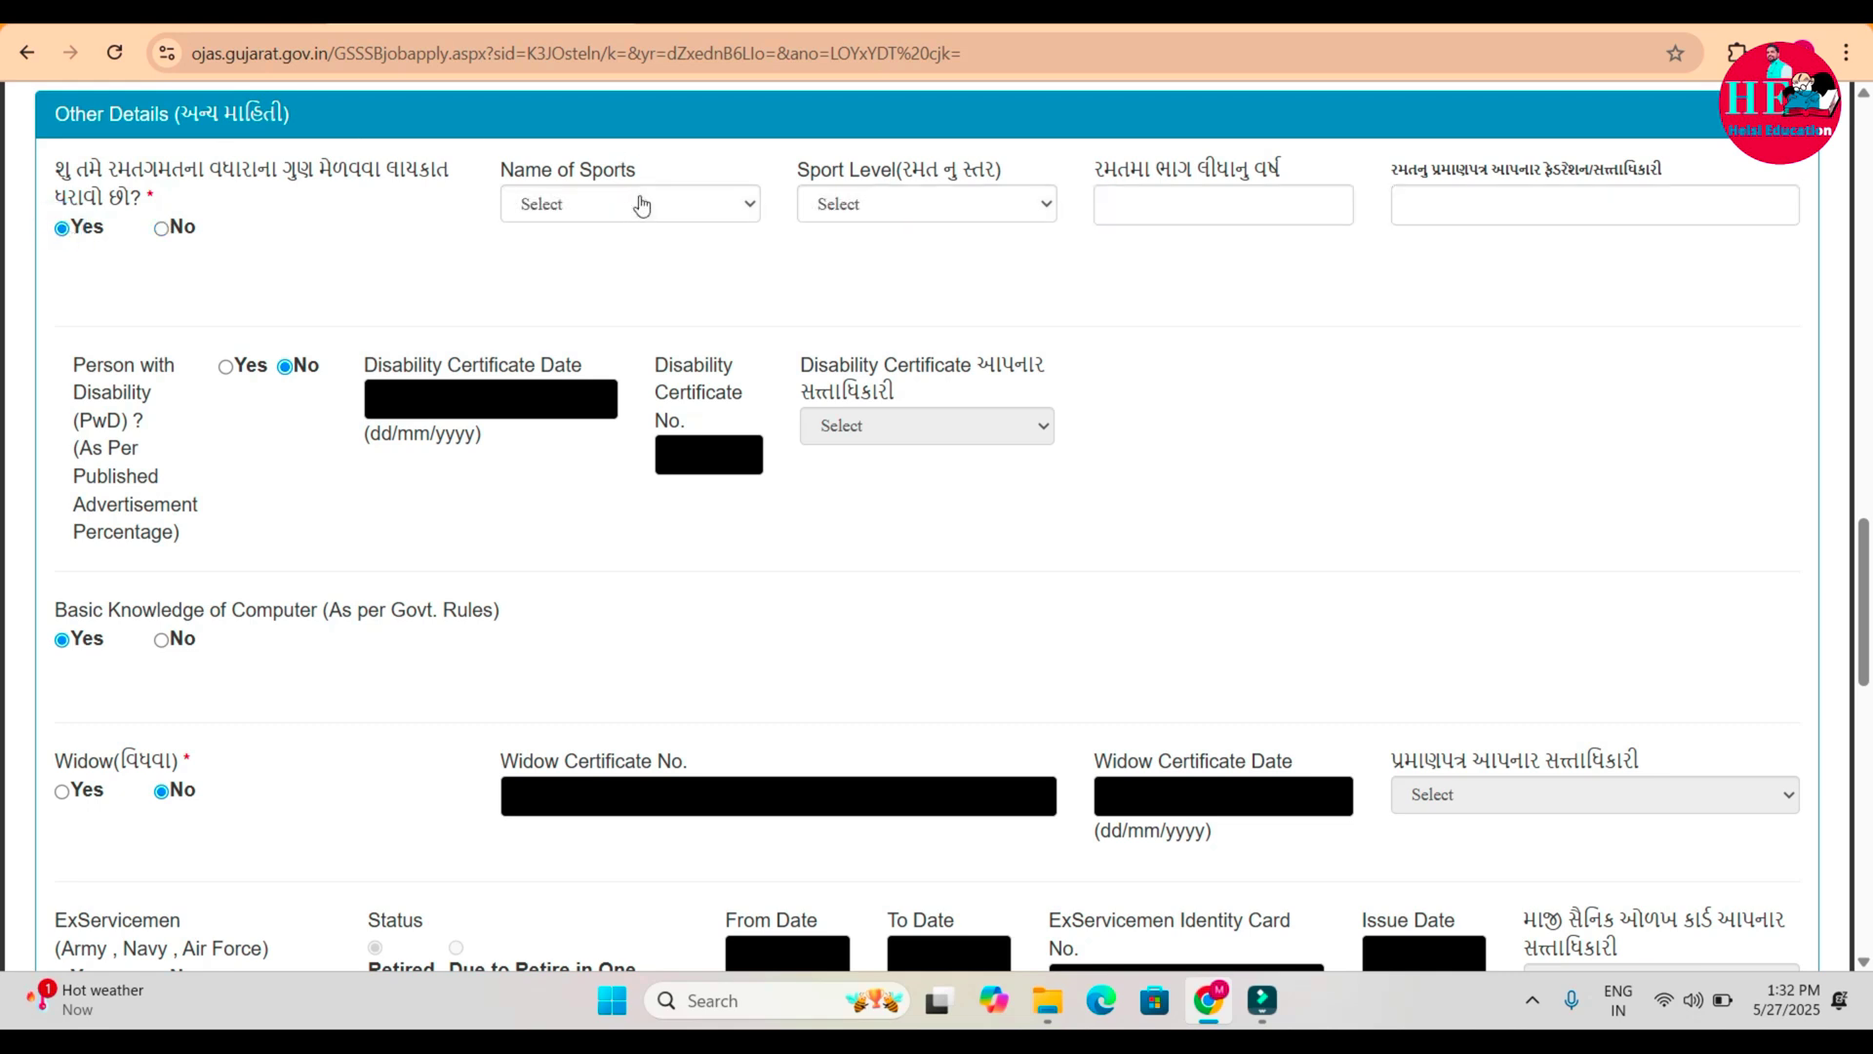
{"action": "left_click", "coordinate": [878, 206]}
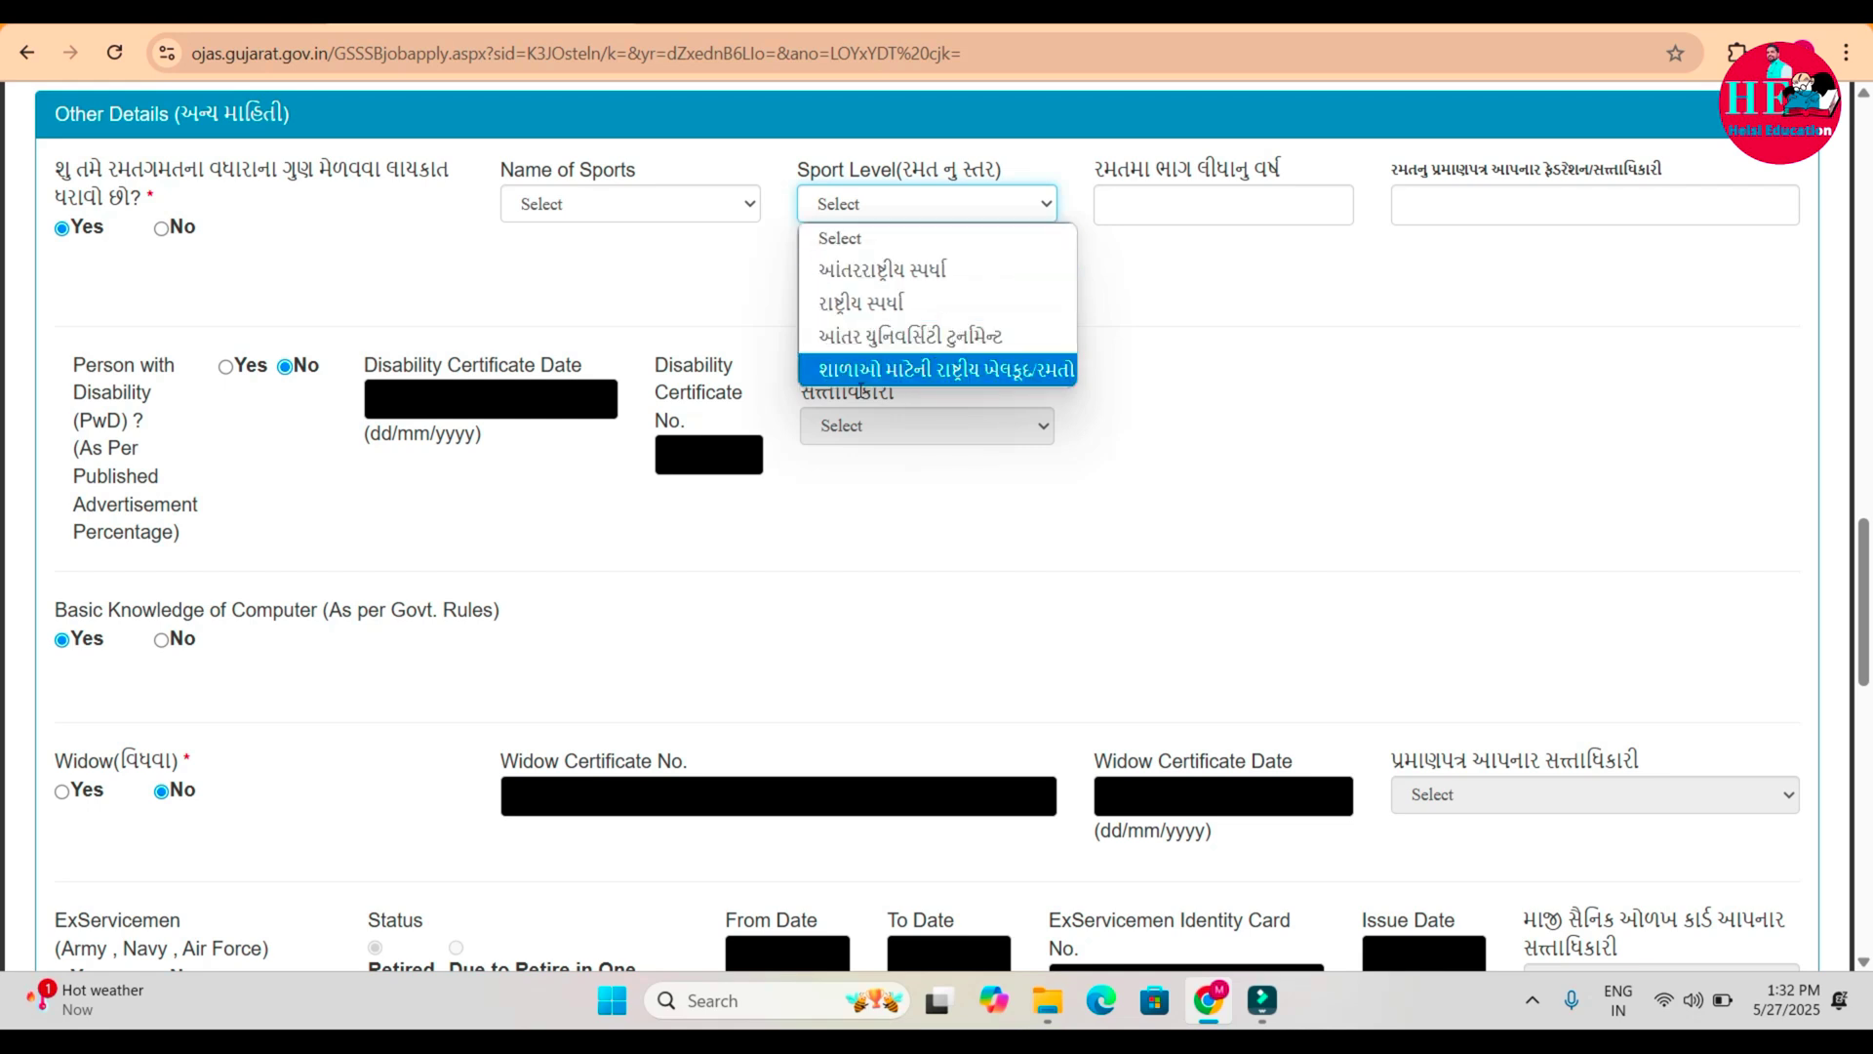
{"action": "left_click", "coordinate": [671, 203]}
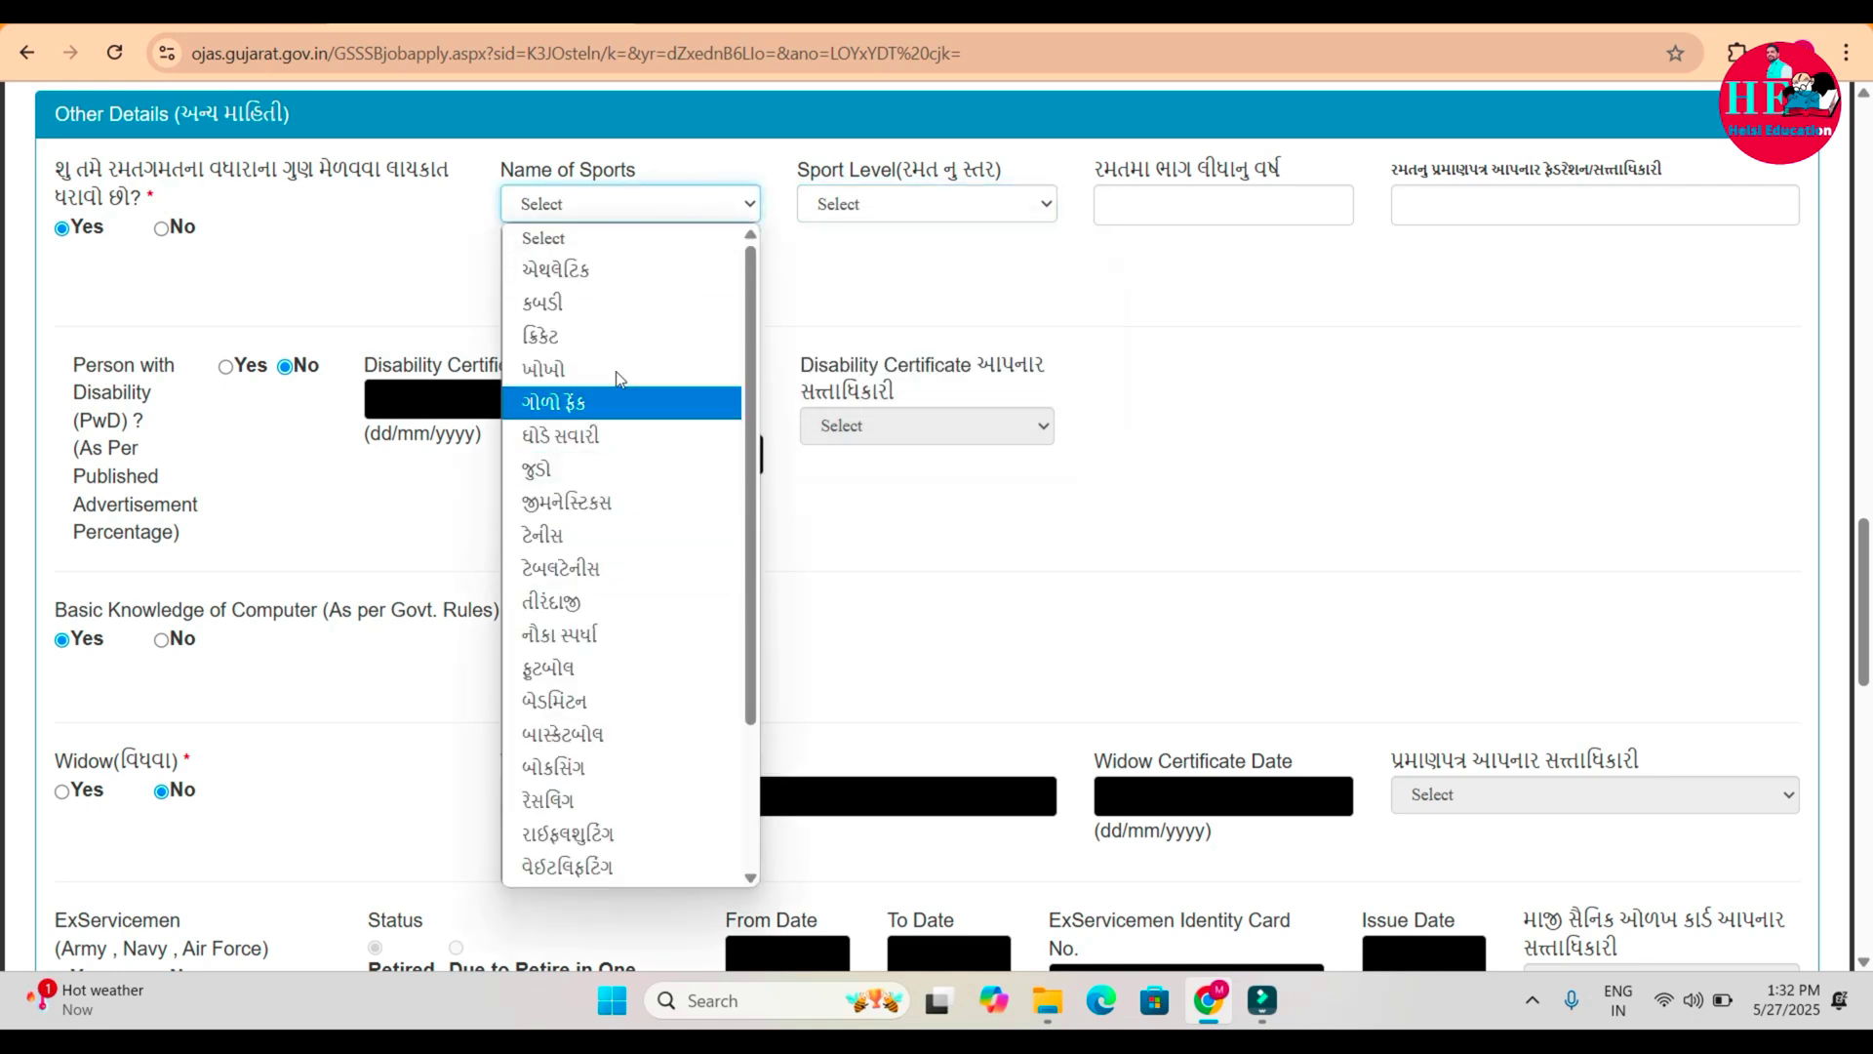
{"action": "left_click", "coordinate": [628, 272]}
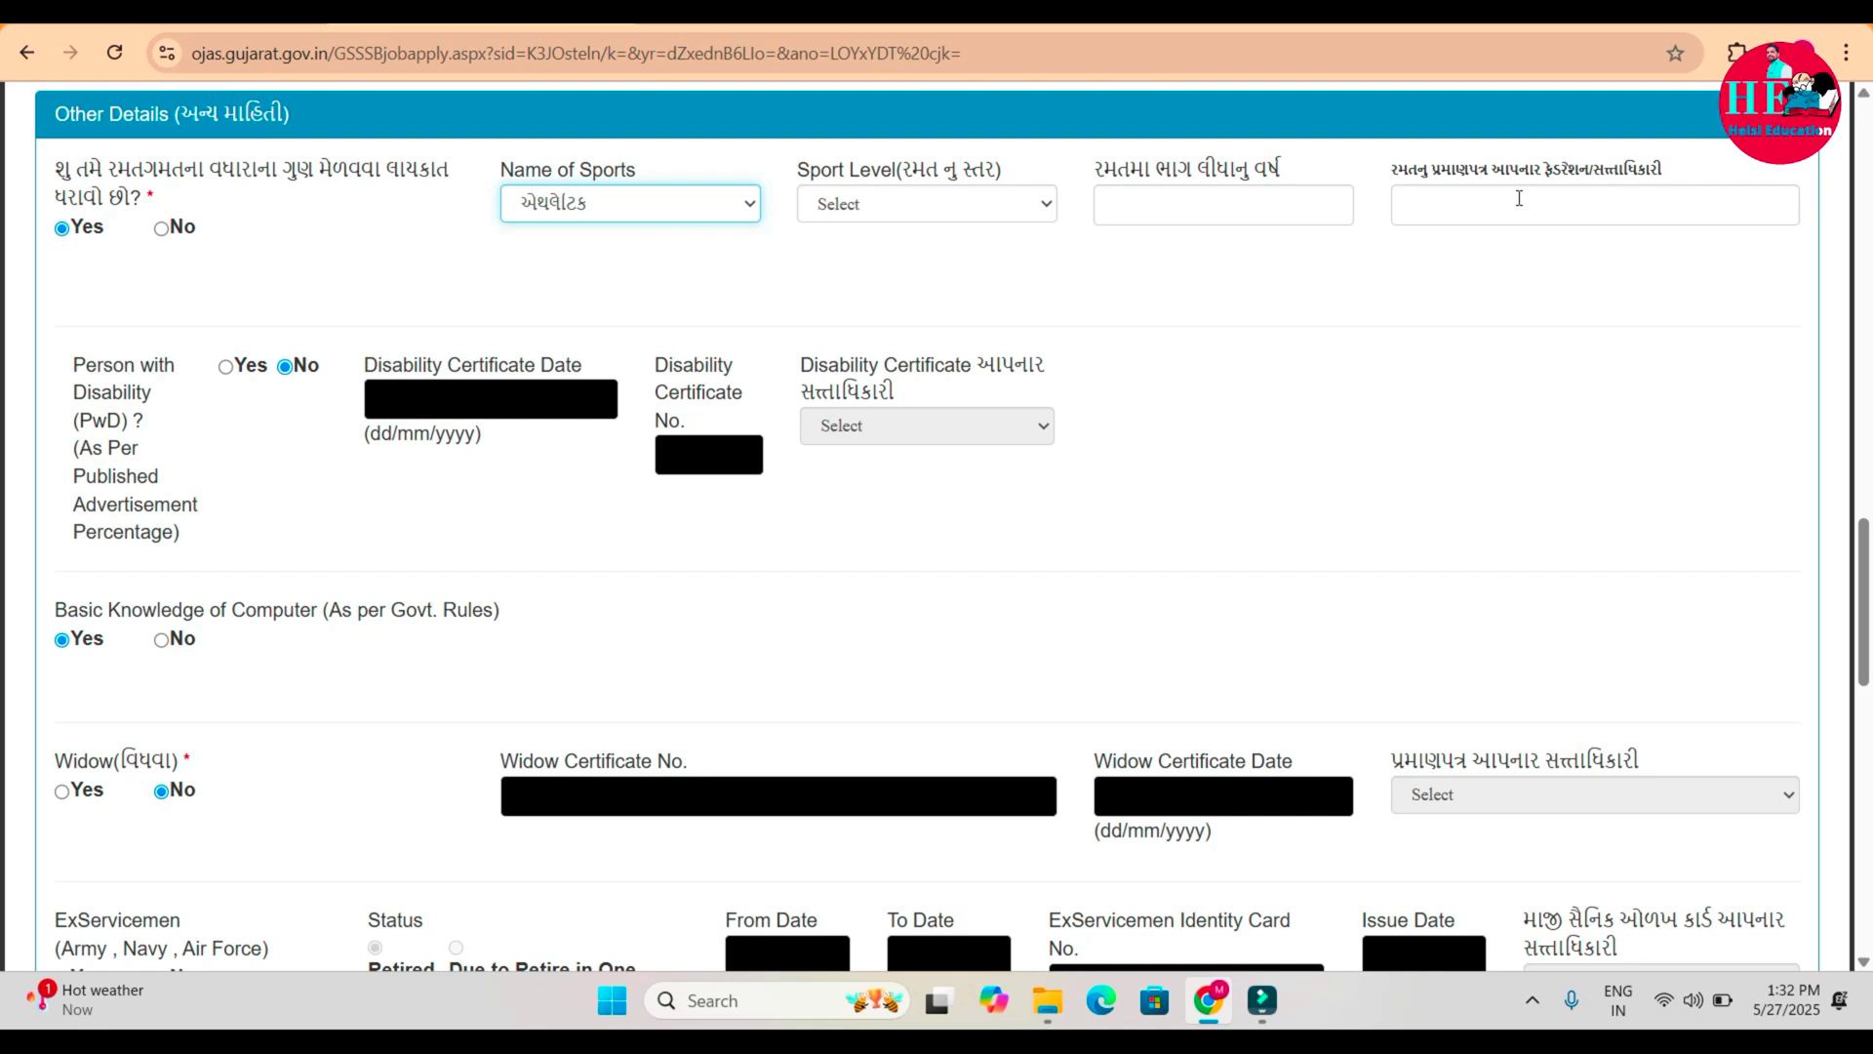
{"action": "left_click", "coordinate": [162, 229]}
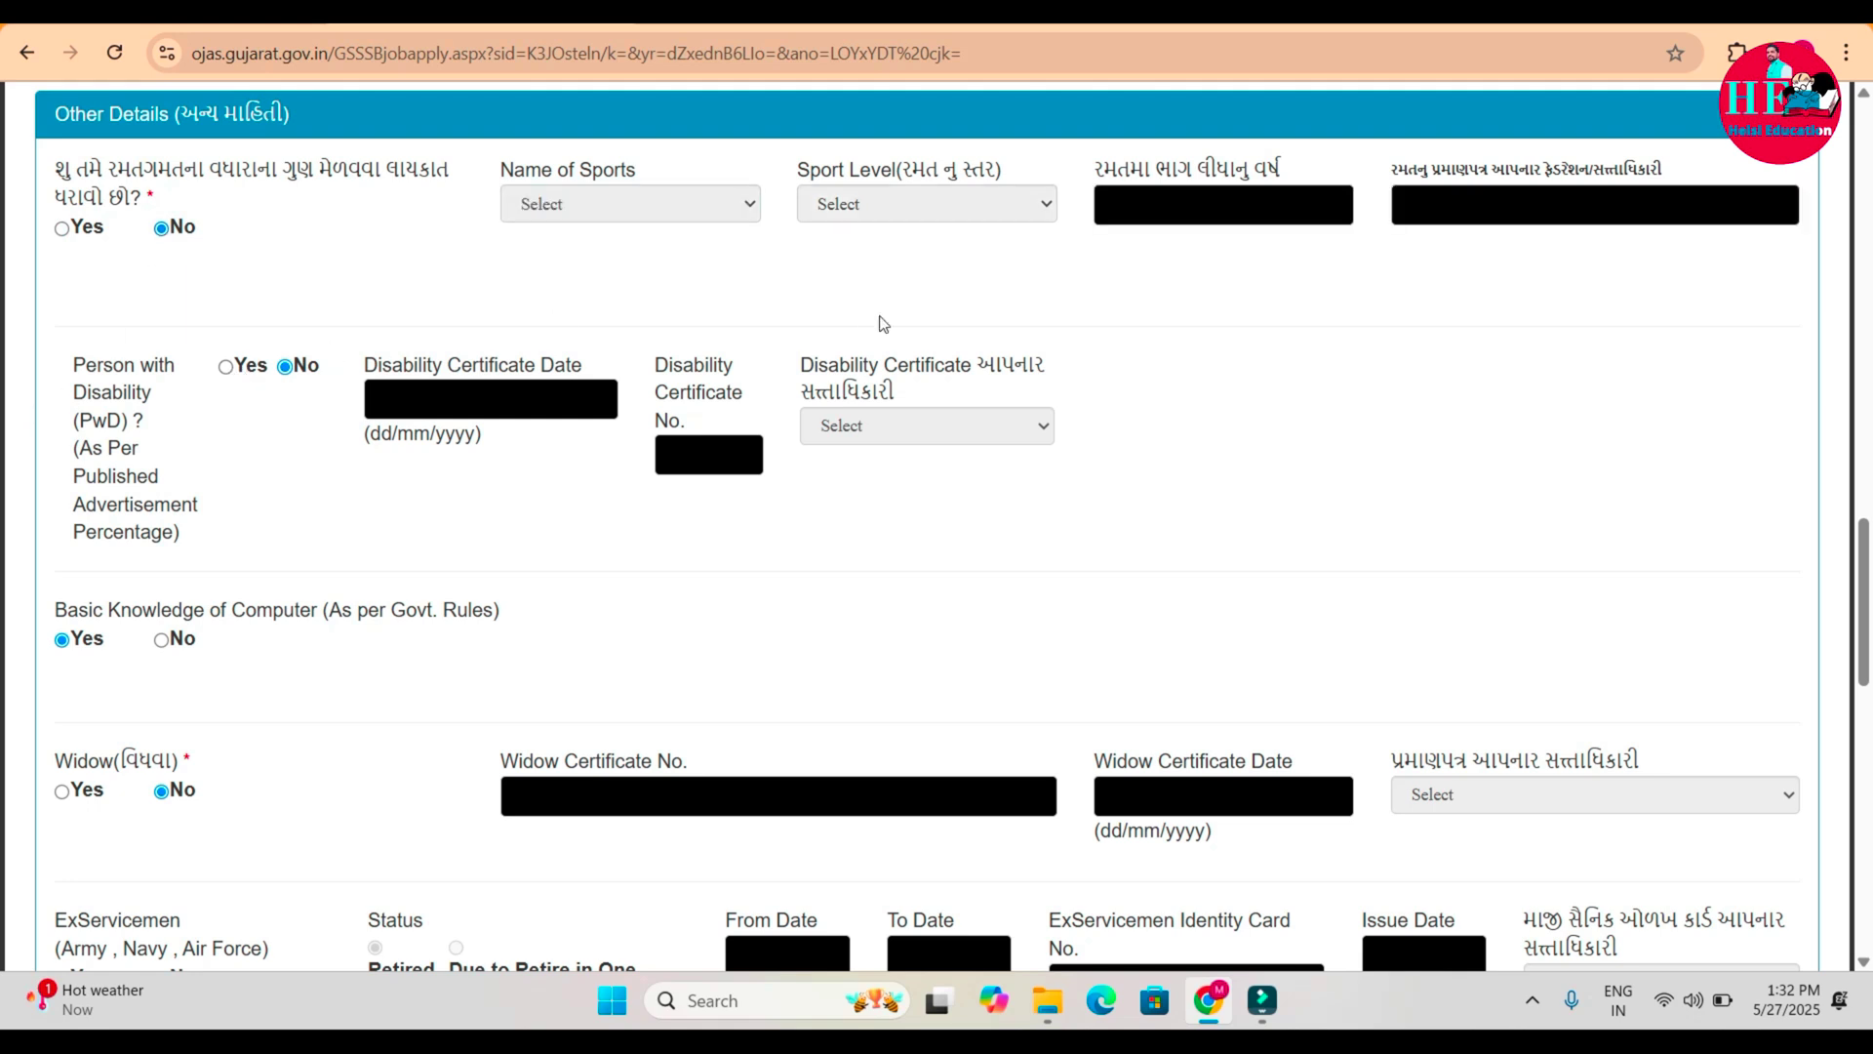
{"action": "left_click", "coordinate": [686, 582]}
Tick the Read checkbox for English, Gujarati and Hindi under Language Details.
{"action": "scroll", "coordinate": [313, 812], "scroll_direction": "down", "scroll_amount": 2}
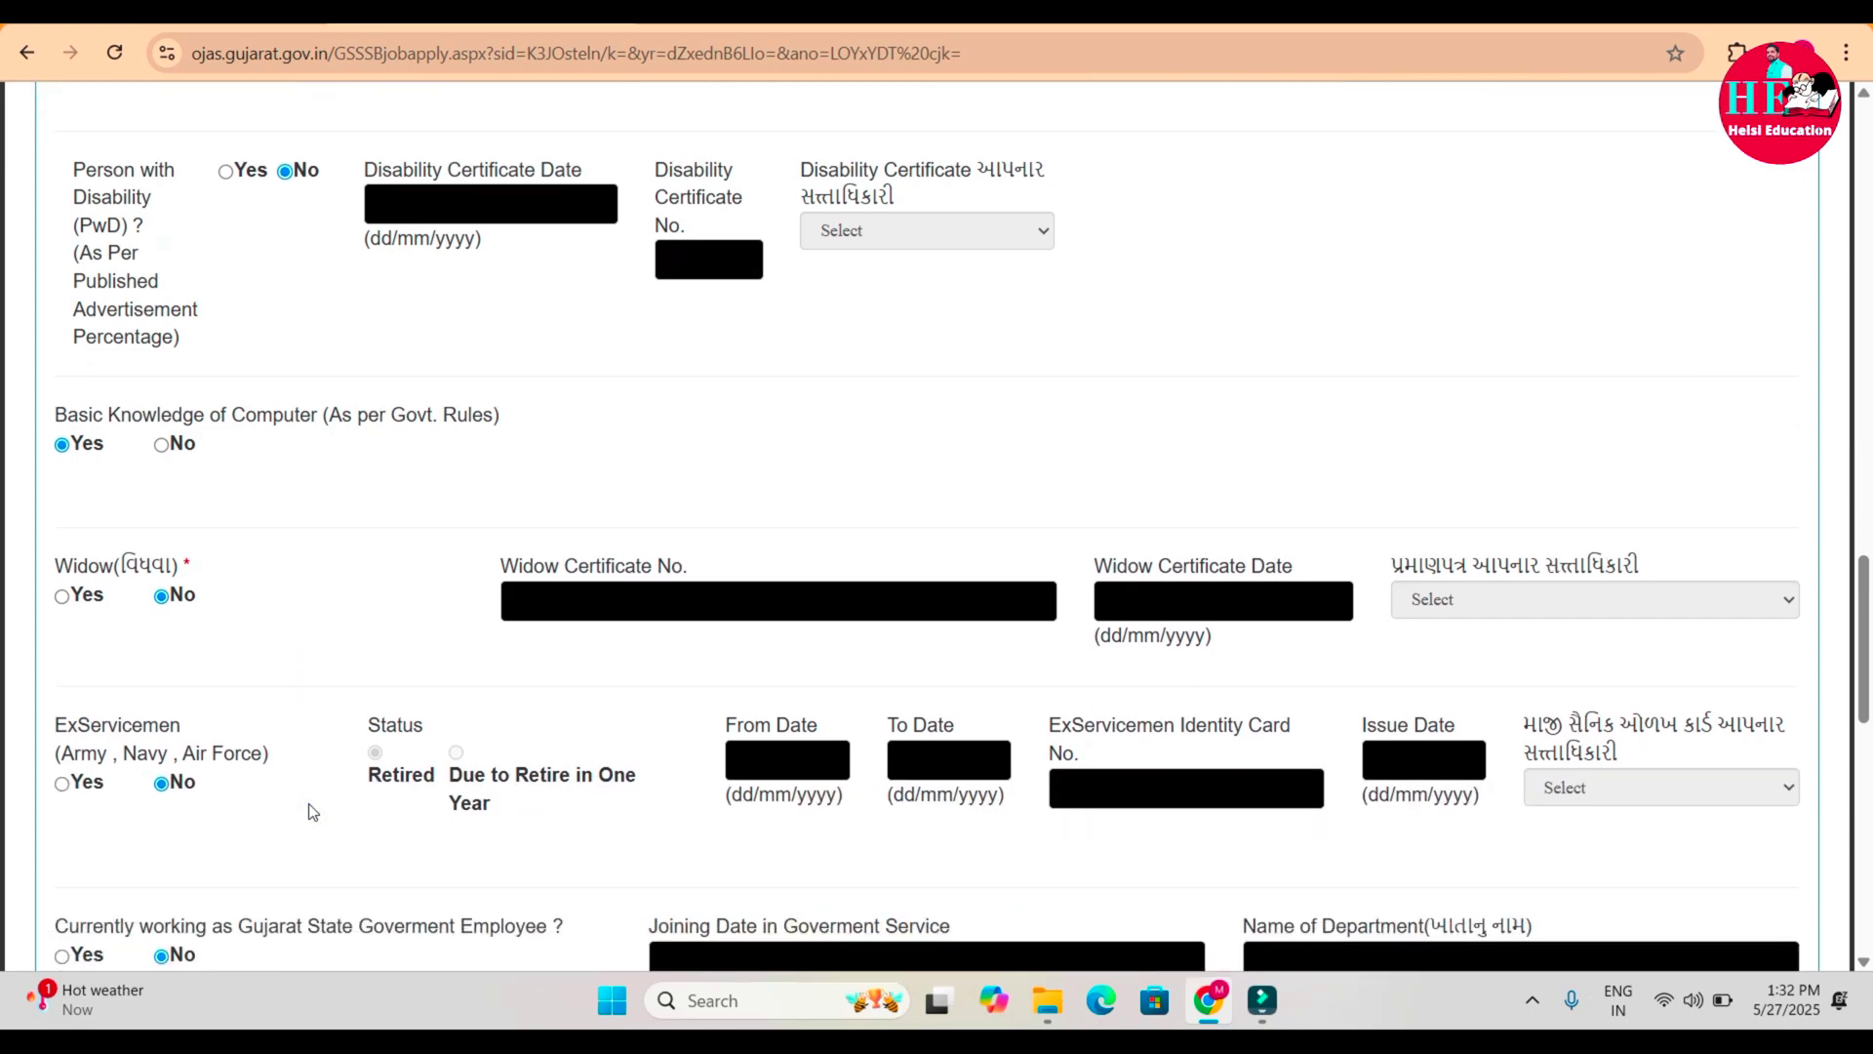
{"action": "scroll", "coordinate": [312, 812], "scroll_direction": "down", "scroll_amount": 6}
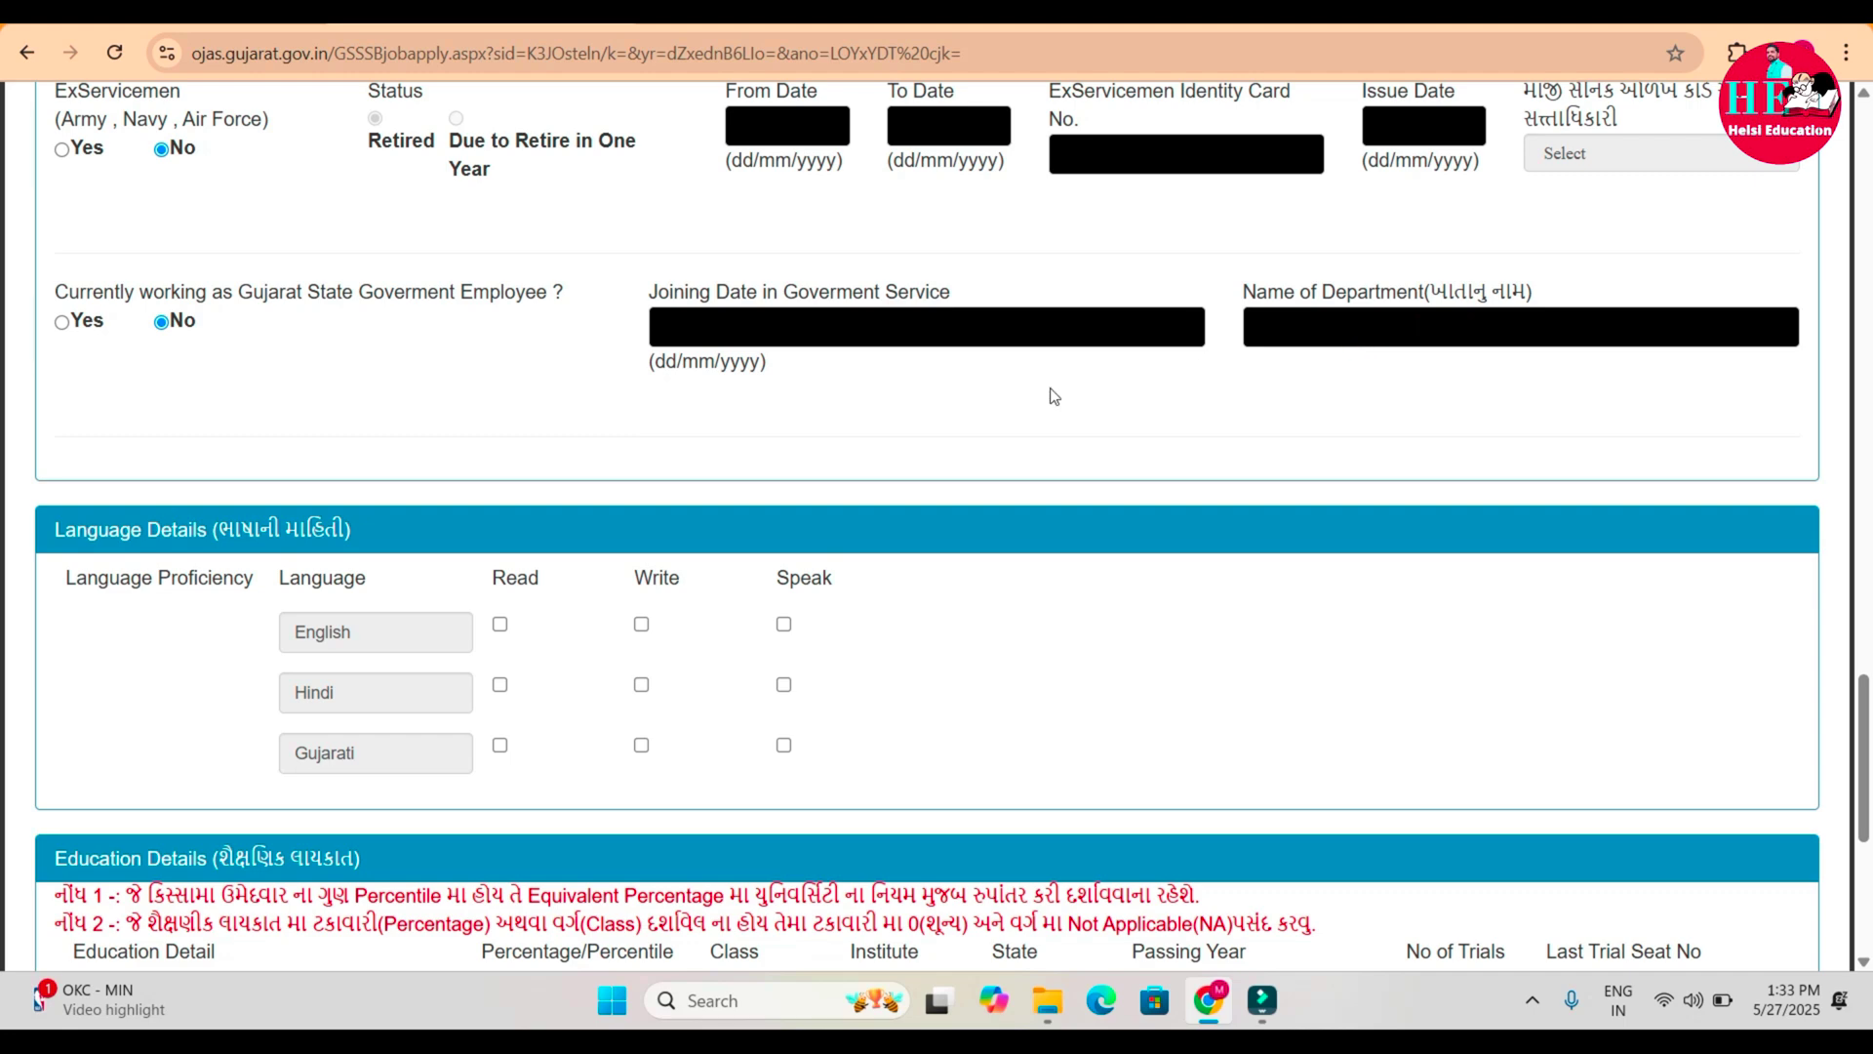
{"action": "scroll", "coordinate": [1052, 394], "scroll_direction": "down", "scroll_amount": 3}
{"action": "scroll", "coordinate": [1051, 393], "scroll_direction": "down", "scroll_amount": 3}
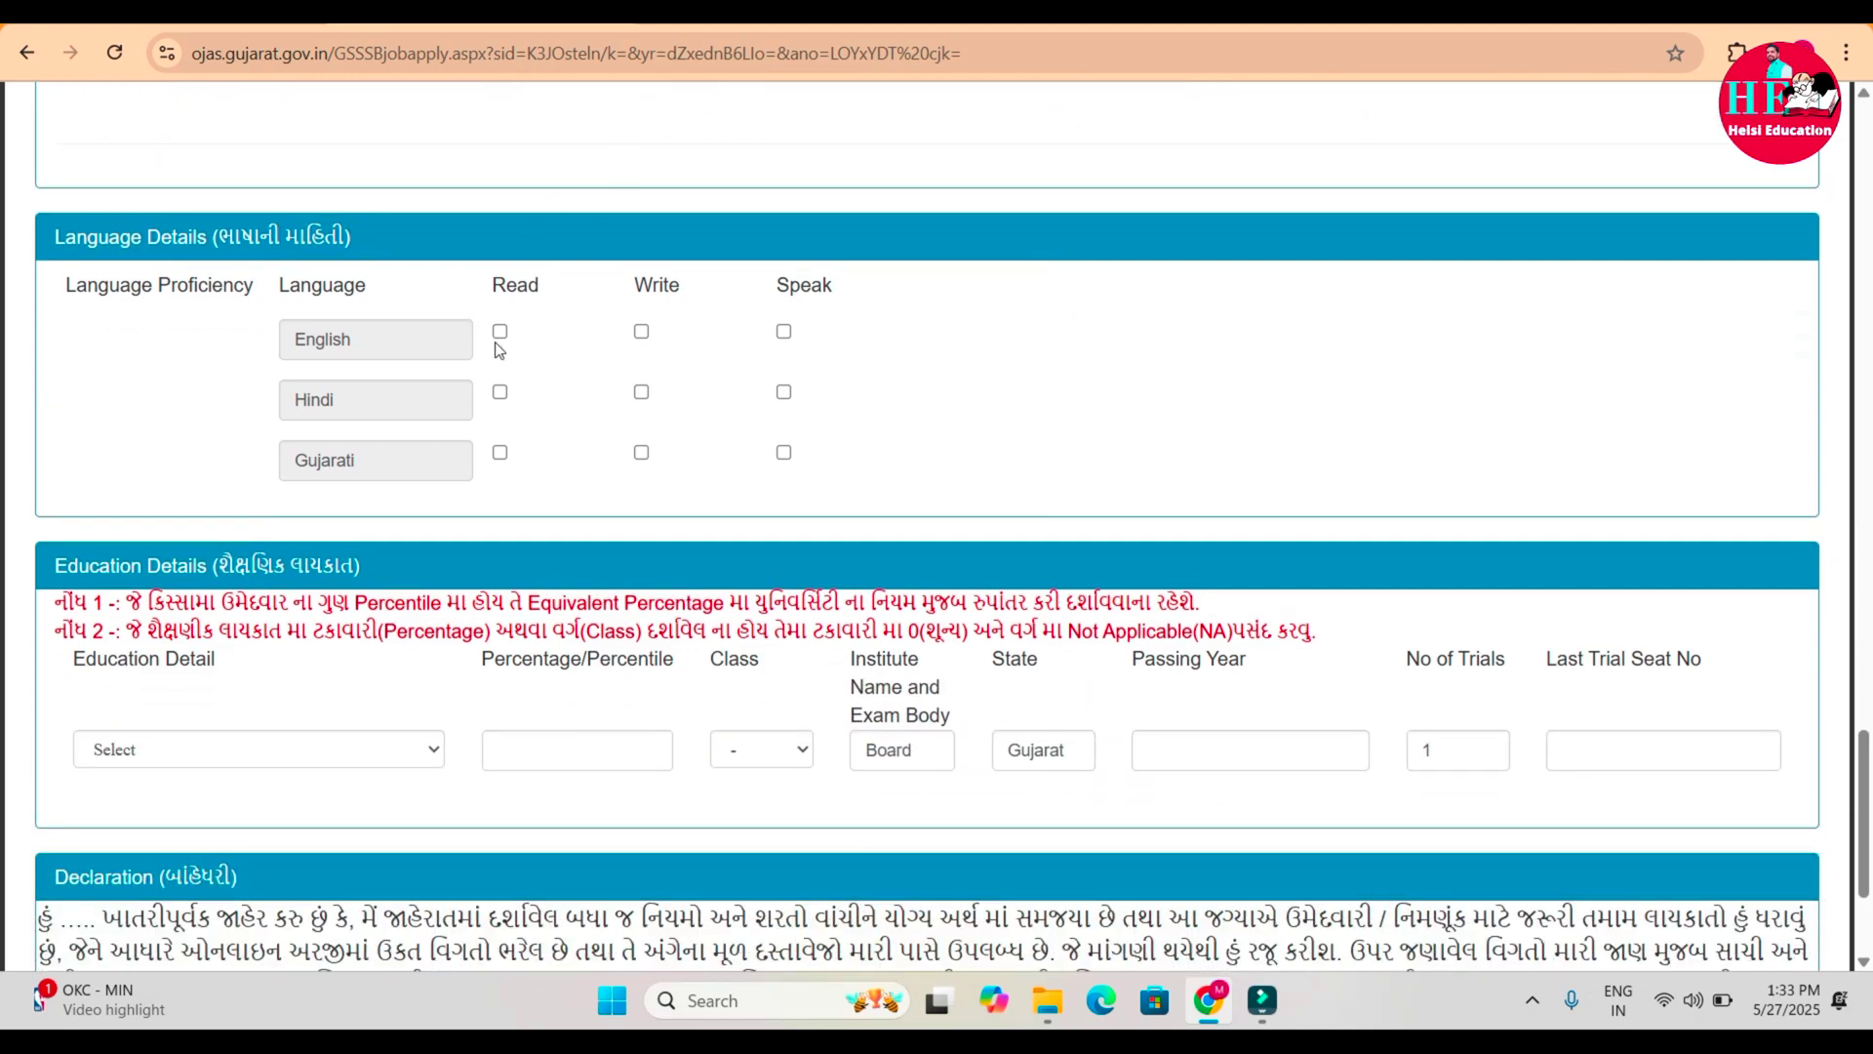
{"action": "left_click", "coordinate": [500, 331]}
{"action": "left_click", "coordinate": [501, 453]}
{"action": "left_click", "coordinate": [500, 393]}
Set the education qualification to Any Graduate instead of the result-awaited option.
{"action": "scroll", "coordinate": [942, 421], "scroll_direction": "down", "scroll_amount": 3}
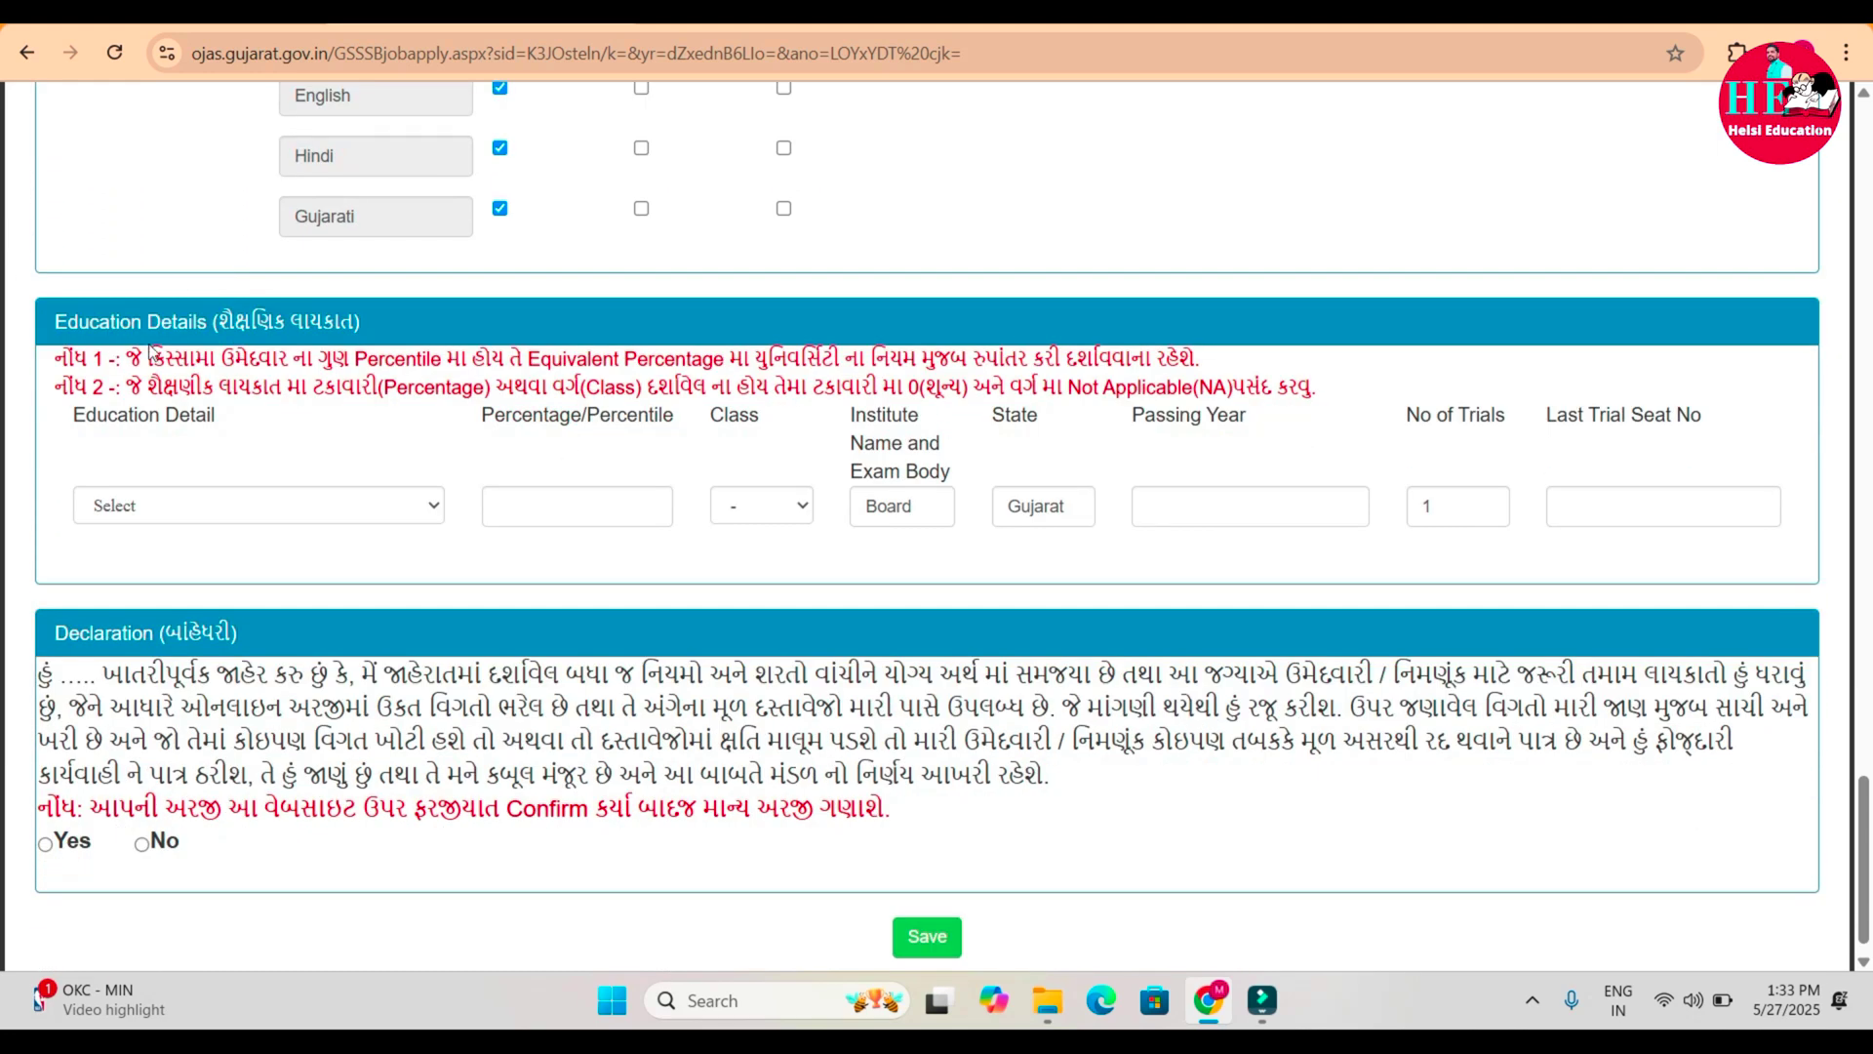
{"action": "left_click", "coordinate": [157, 509]}
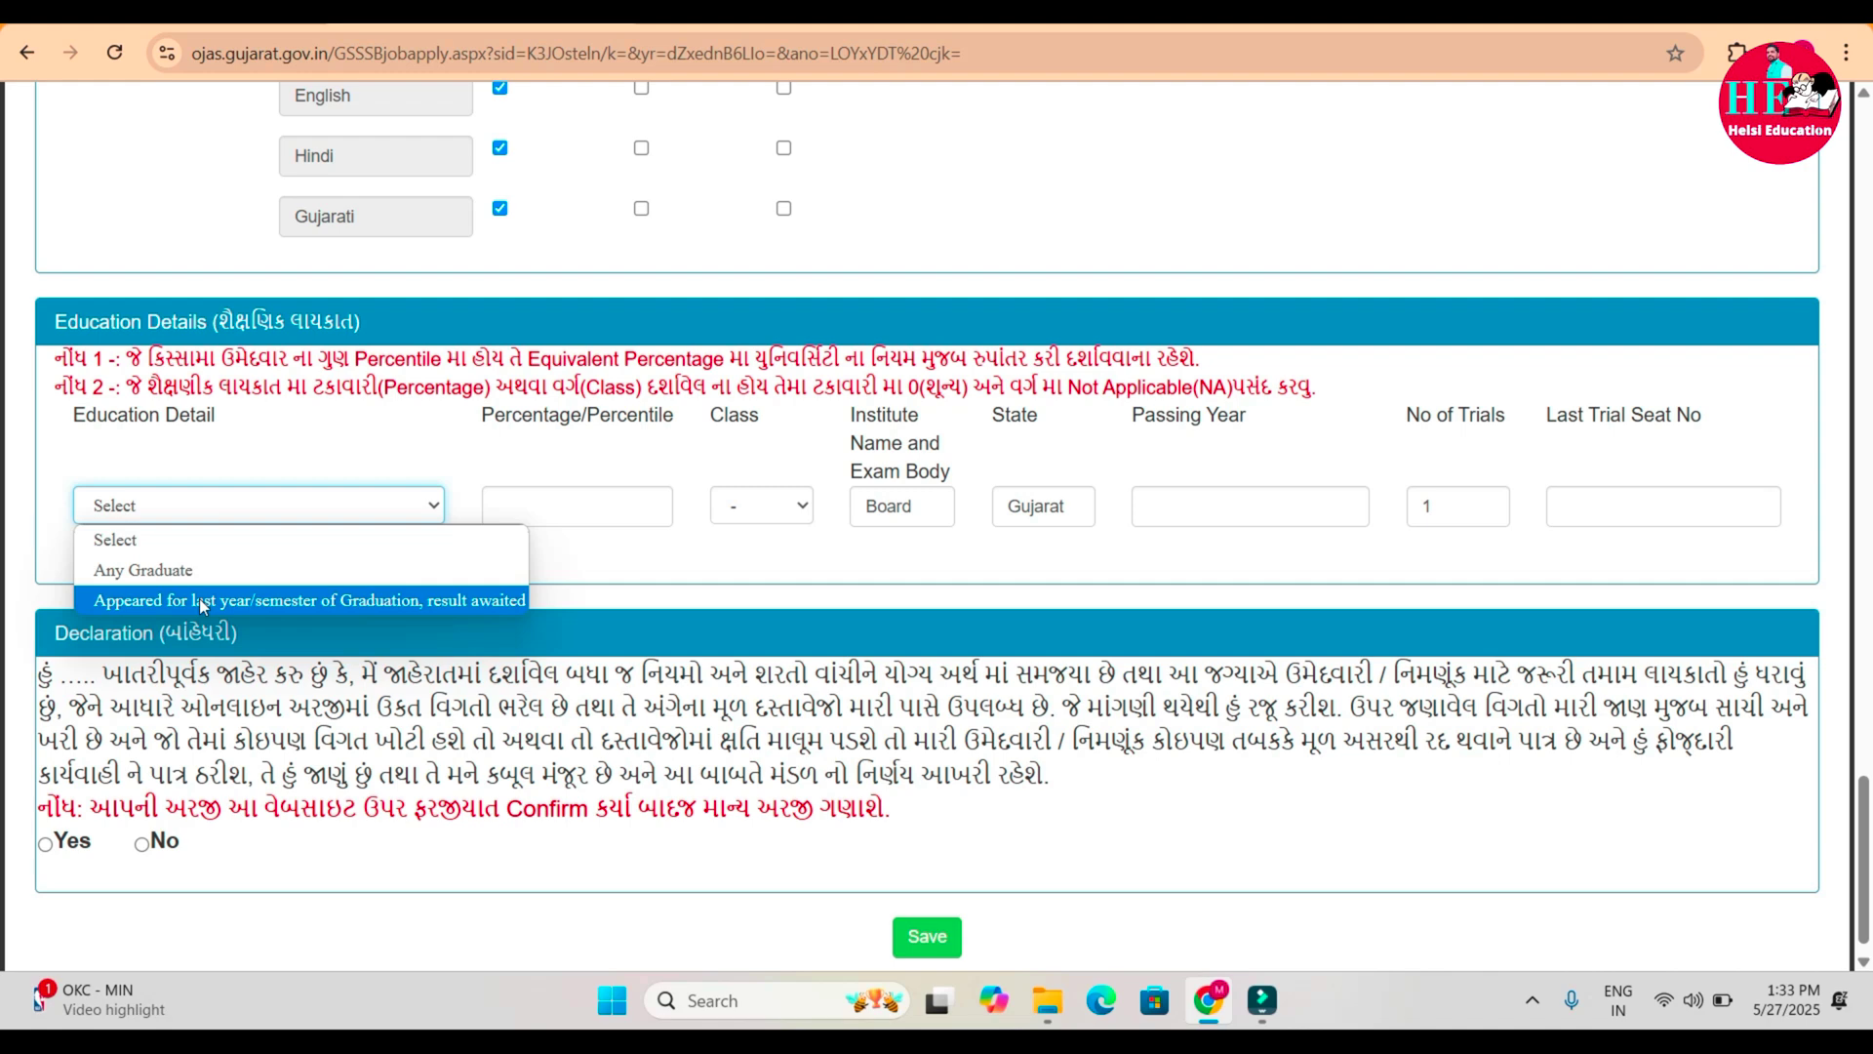
{"action": "left_click", "coordinate": [462, 602]}
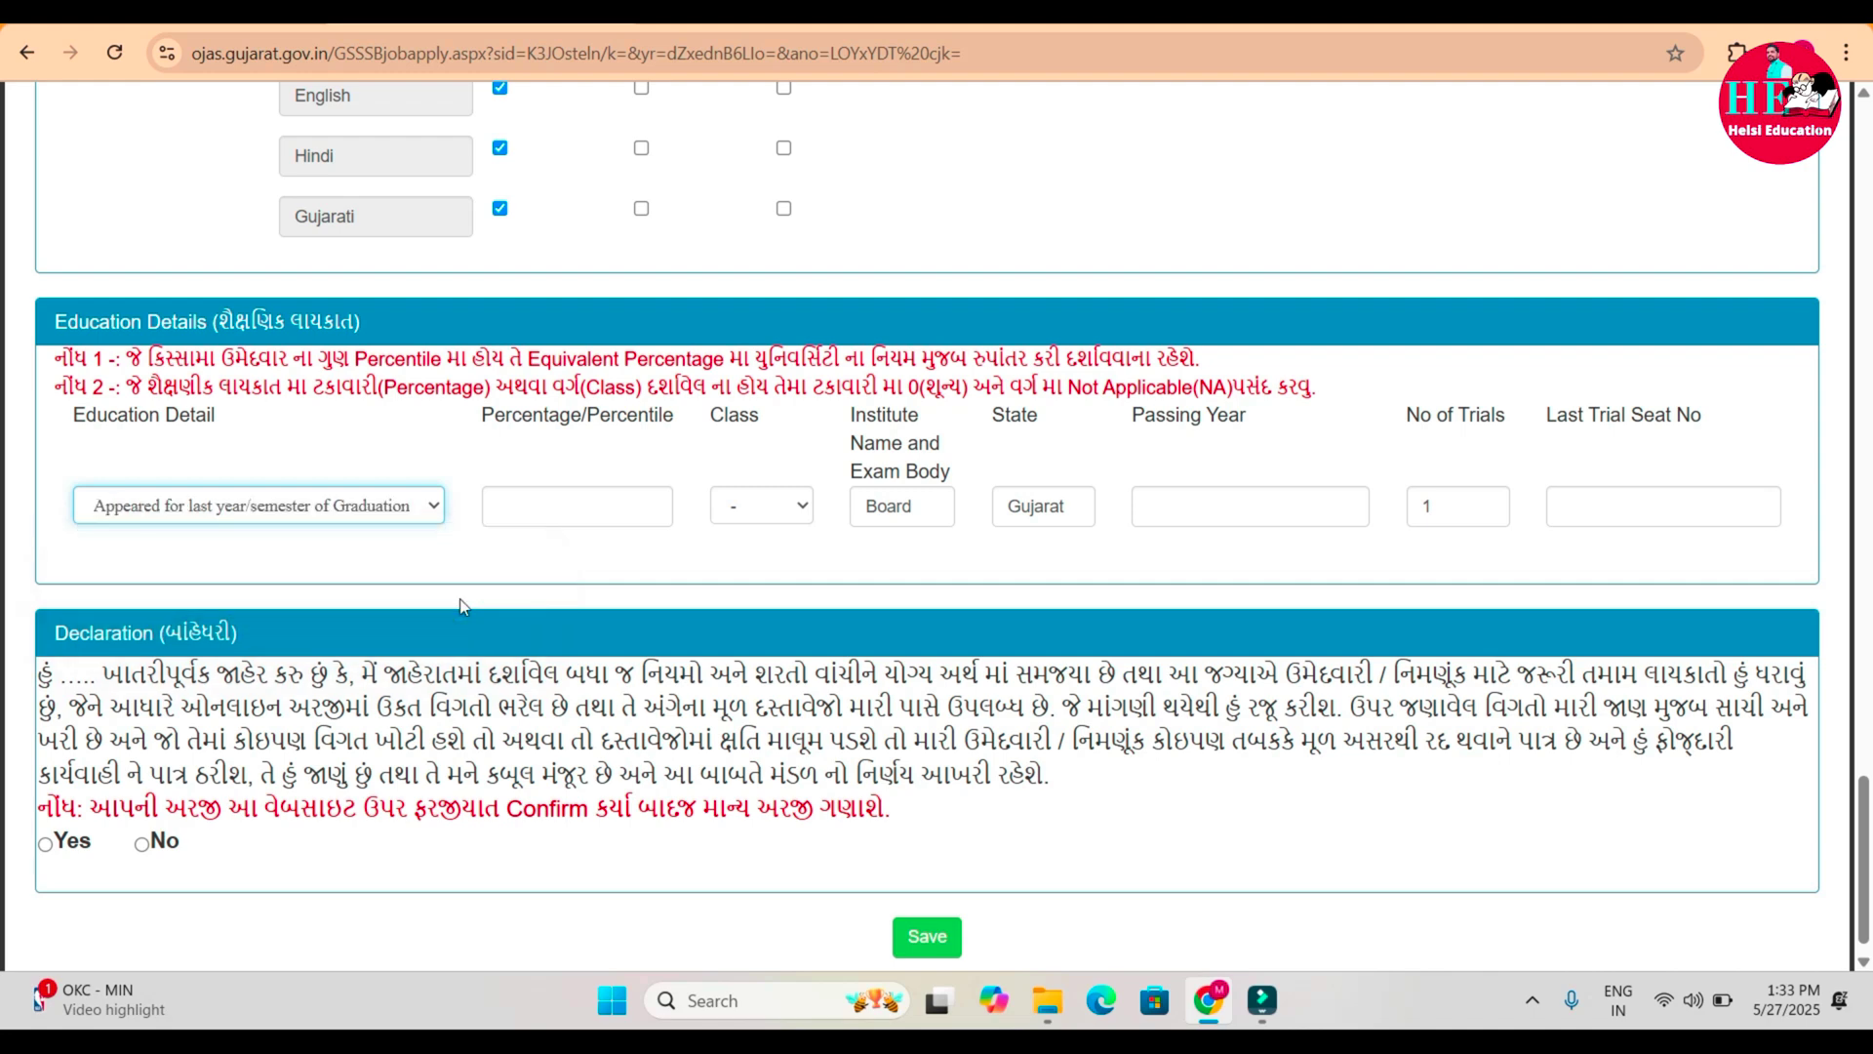
{"action": "left_click", "coordinate": [376, 503]}
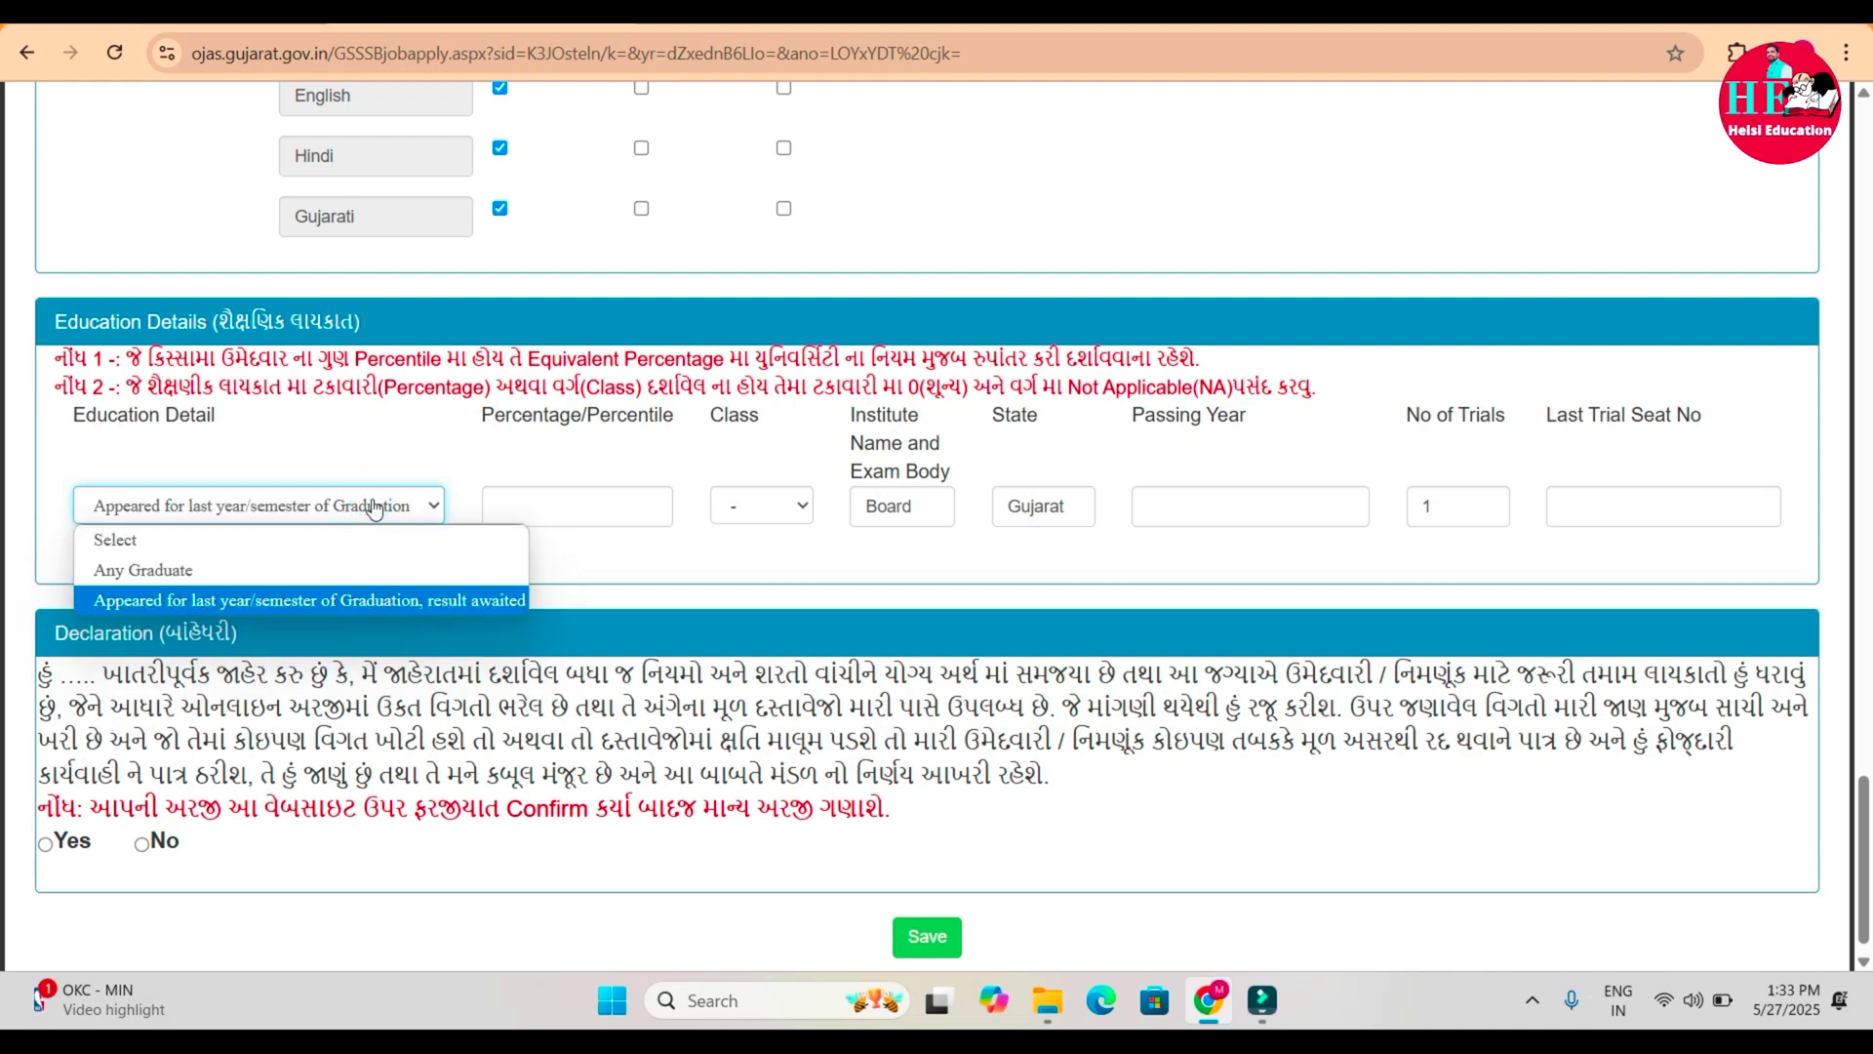
{"action": "left_click", "coordinate": [283, 572]}
{"action": "left_click", "coordinate": [522, 563]}
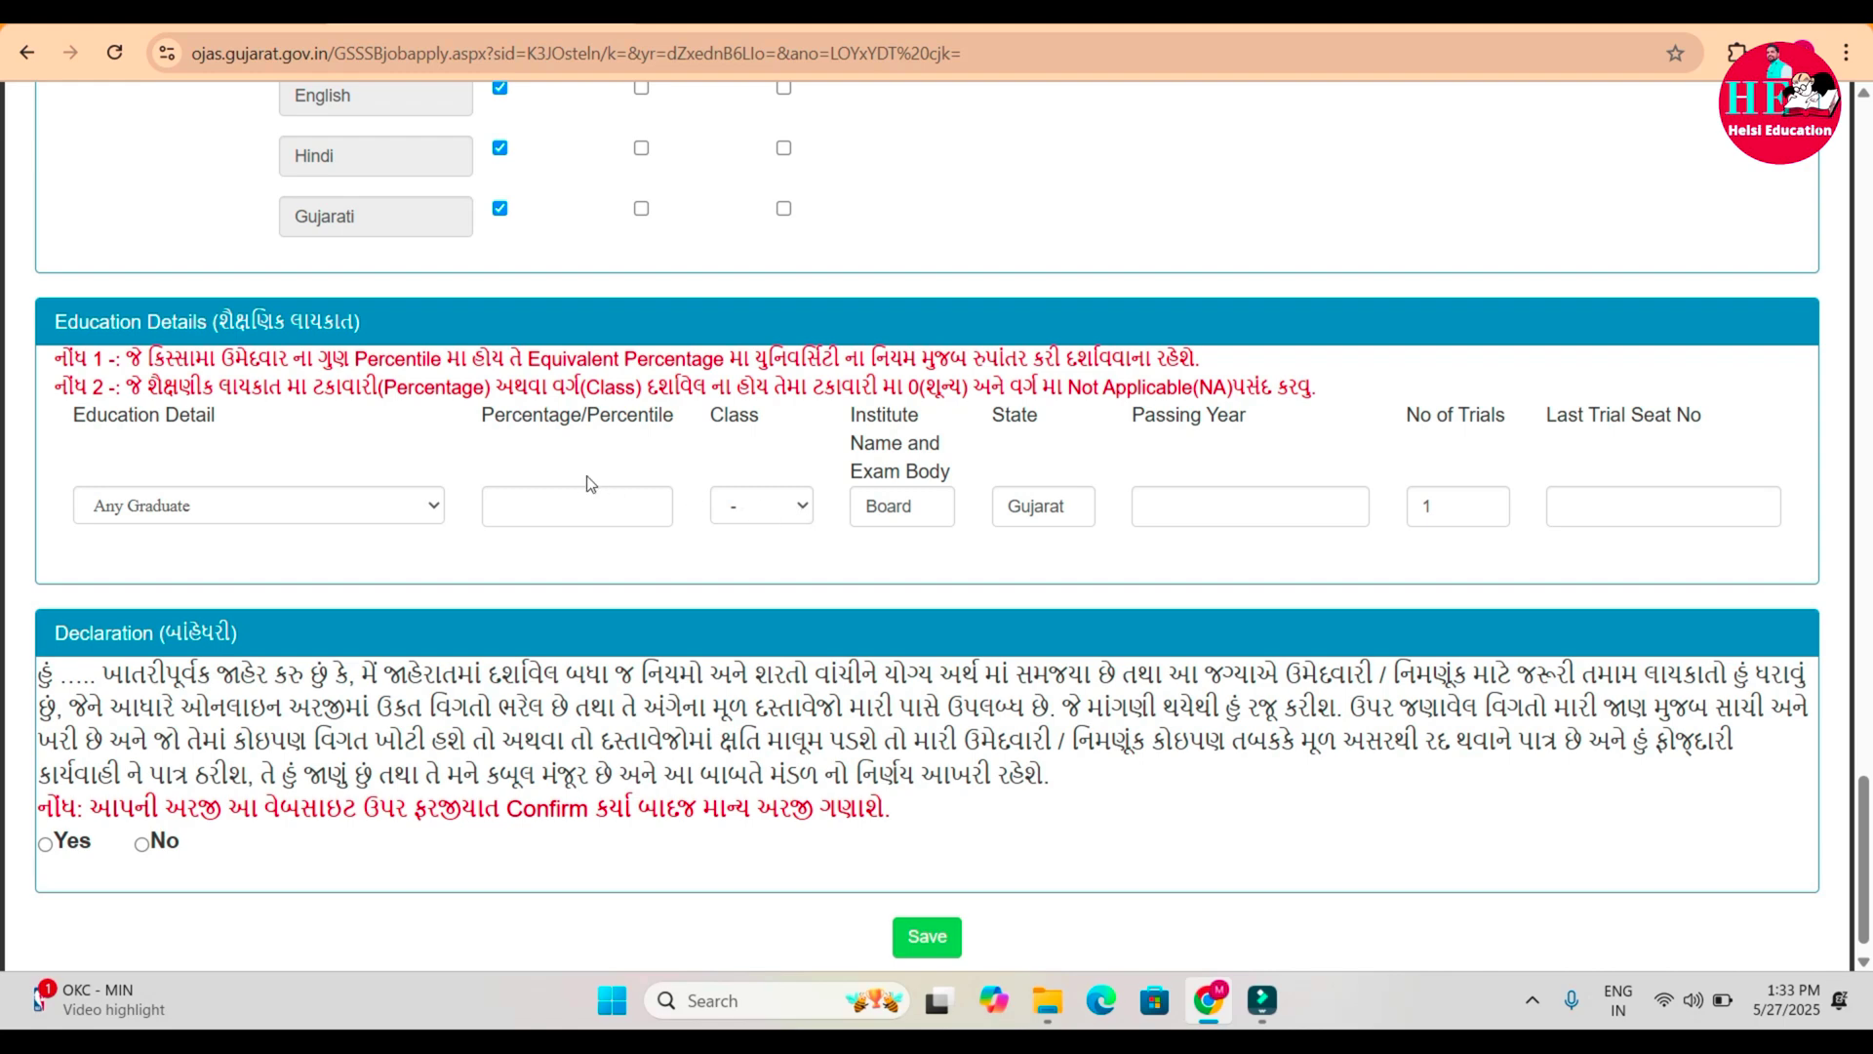
Leave Class unset, check the No of Trials value, and accept the declaration with Yes.
{"action": "left_click", "coordinate": [759, 517]}
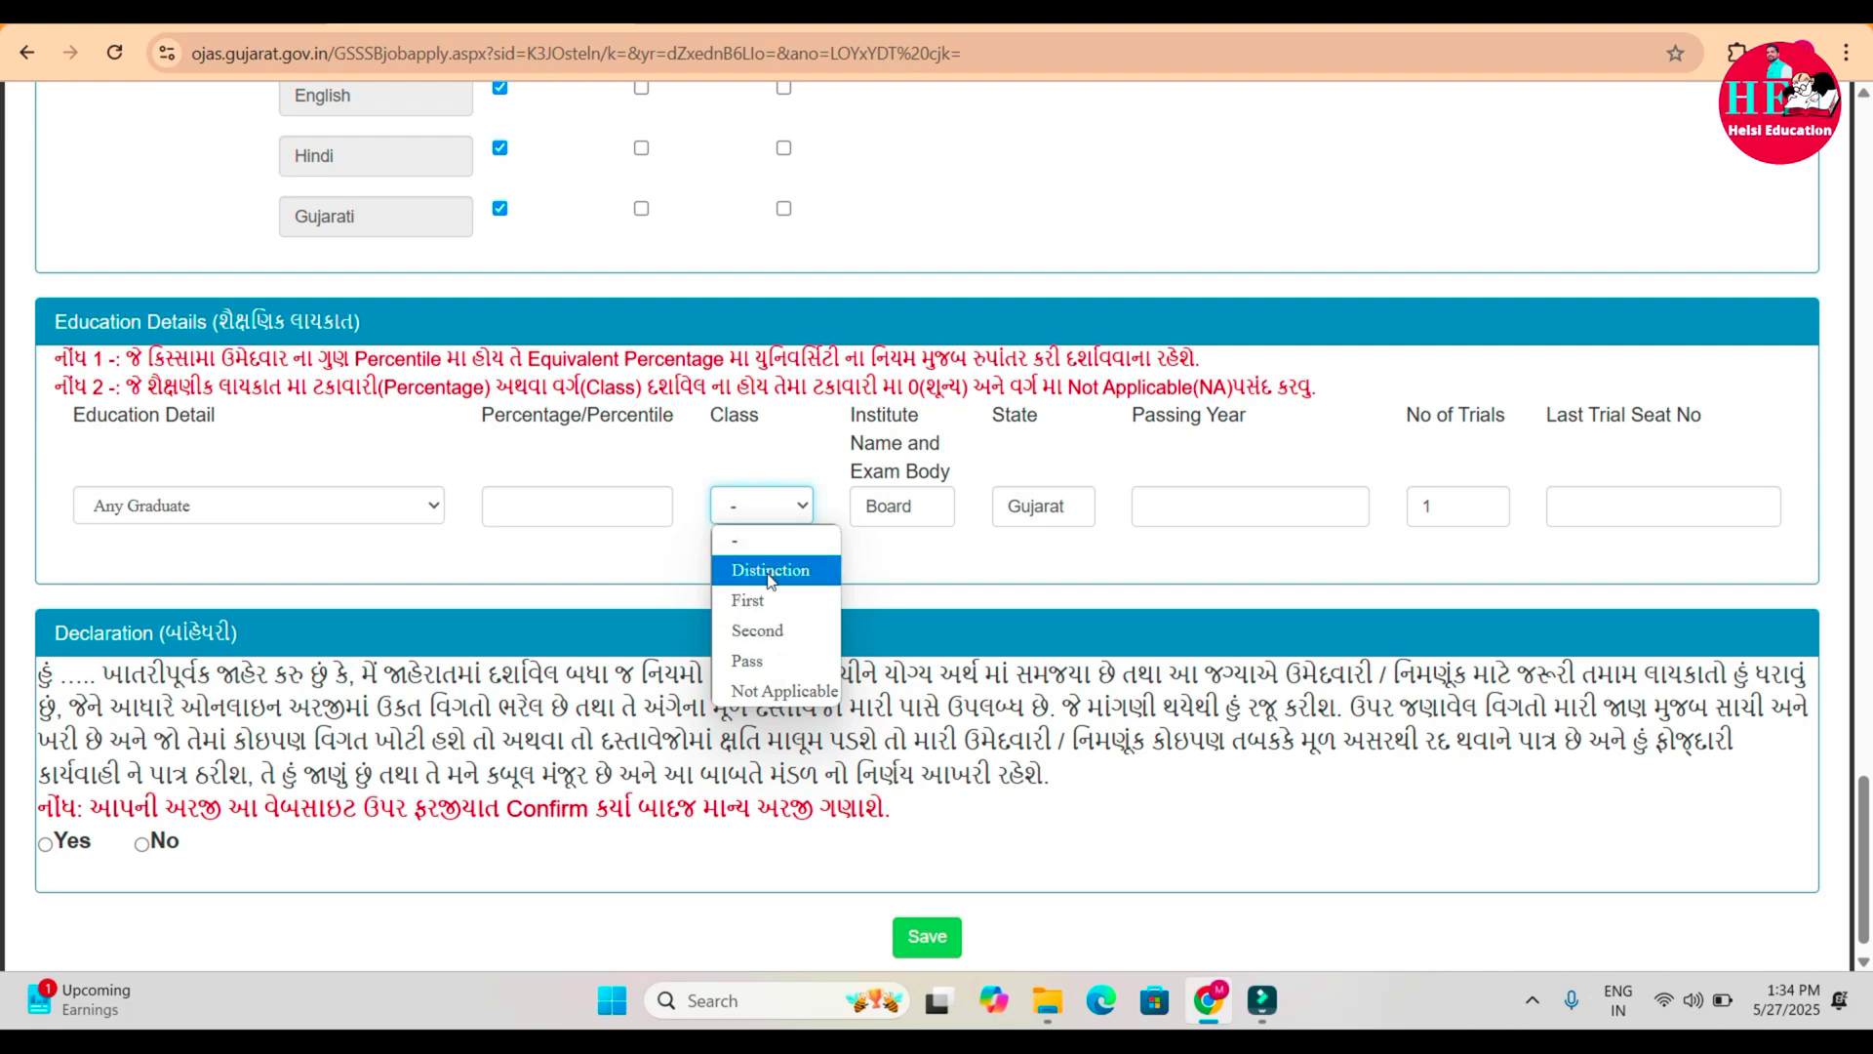
{"action": "left_click", "coordinate": [917, 517]}
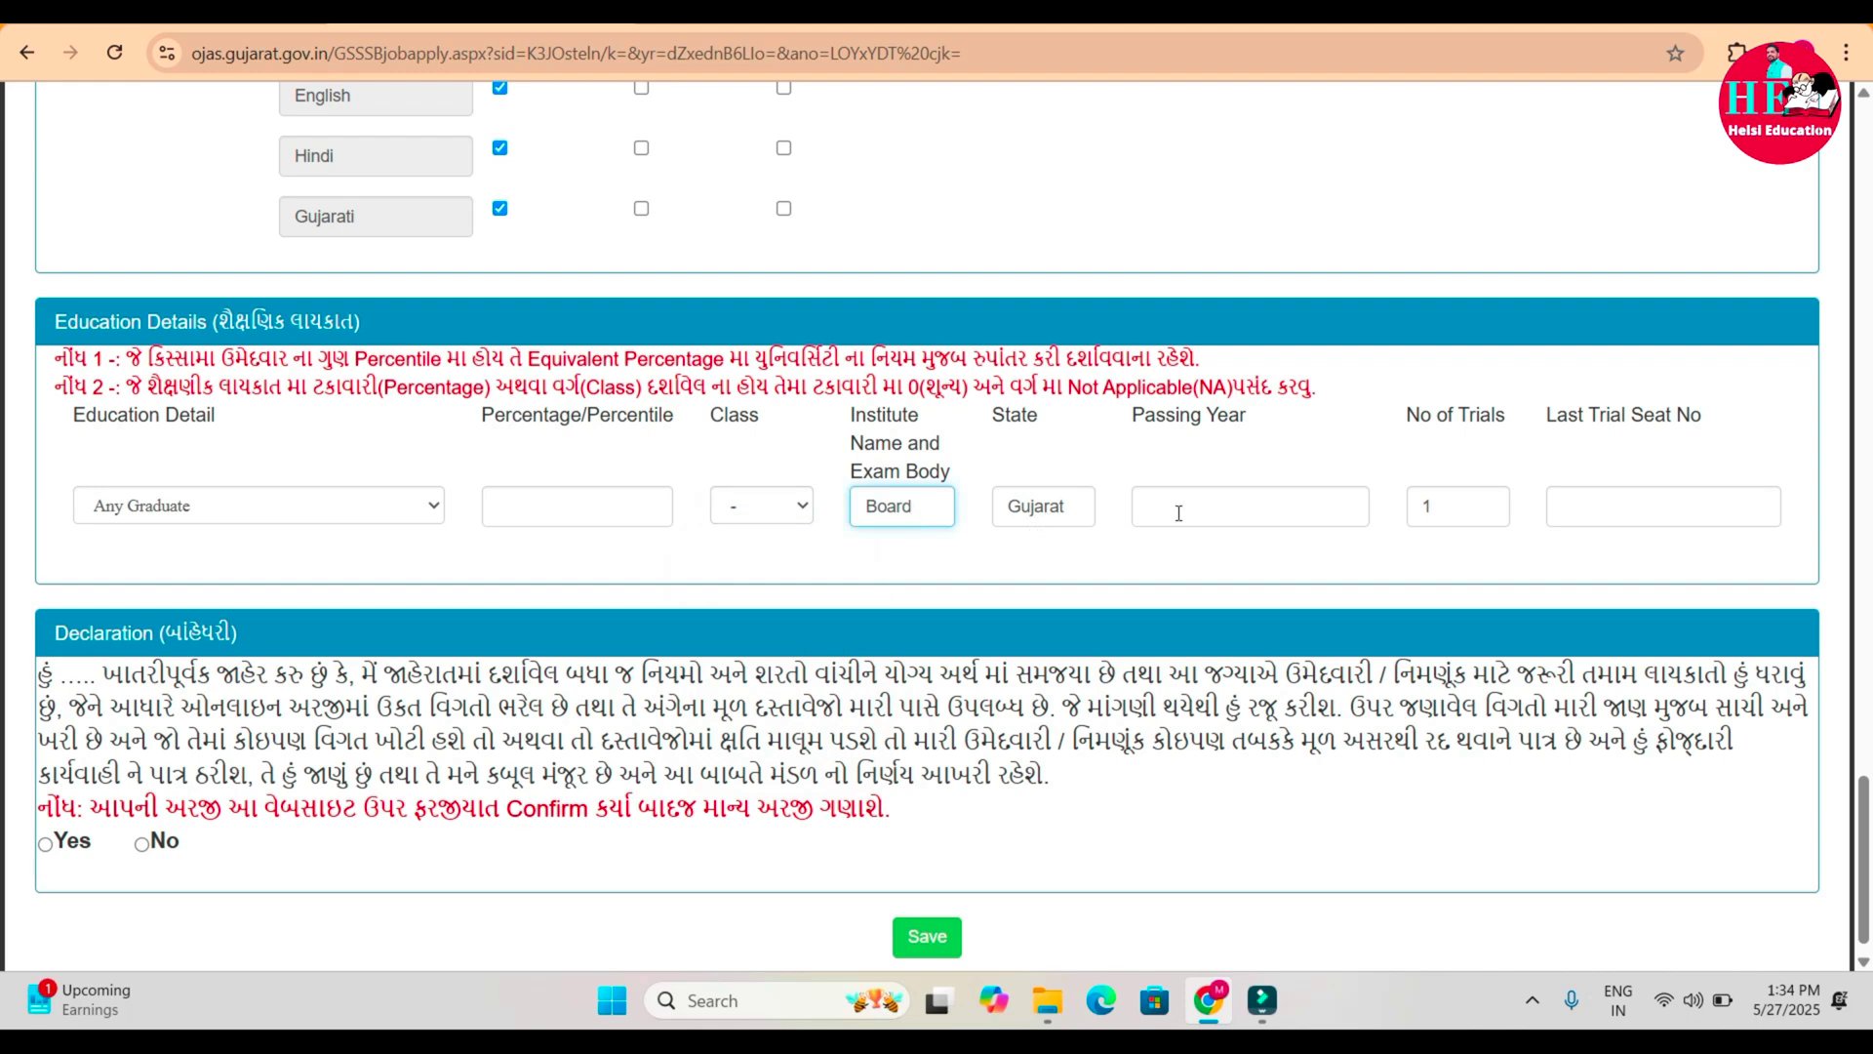
{"action": "left_click", "coordinate": [1465, 510]}
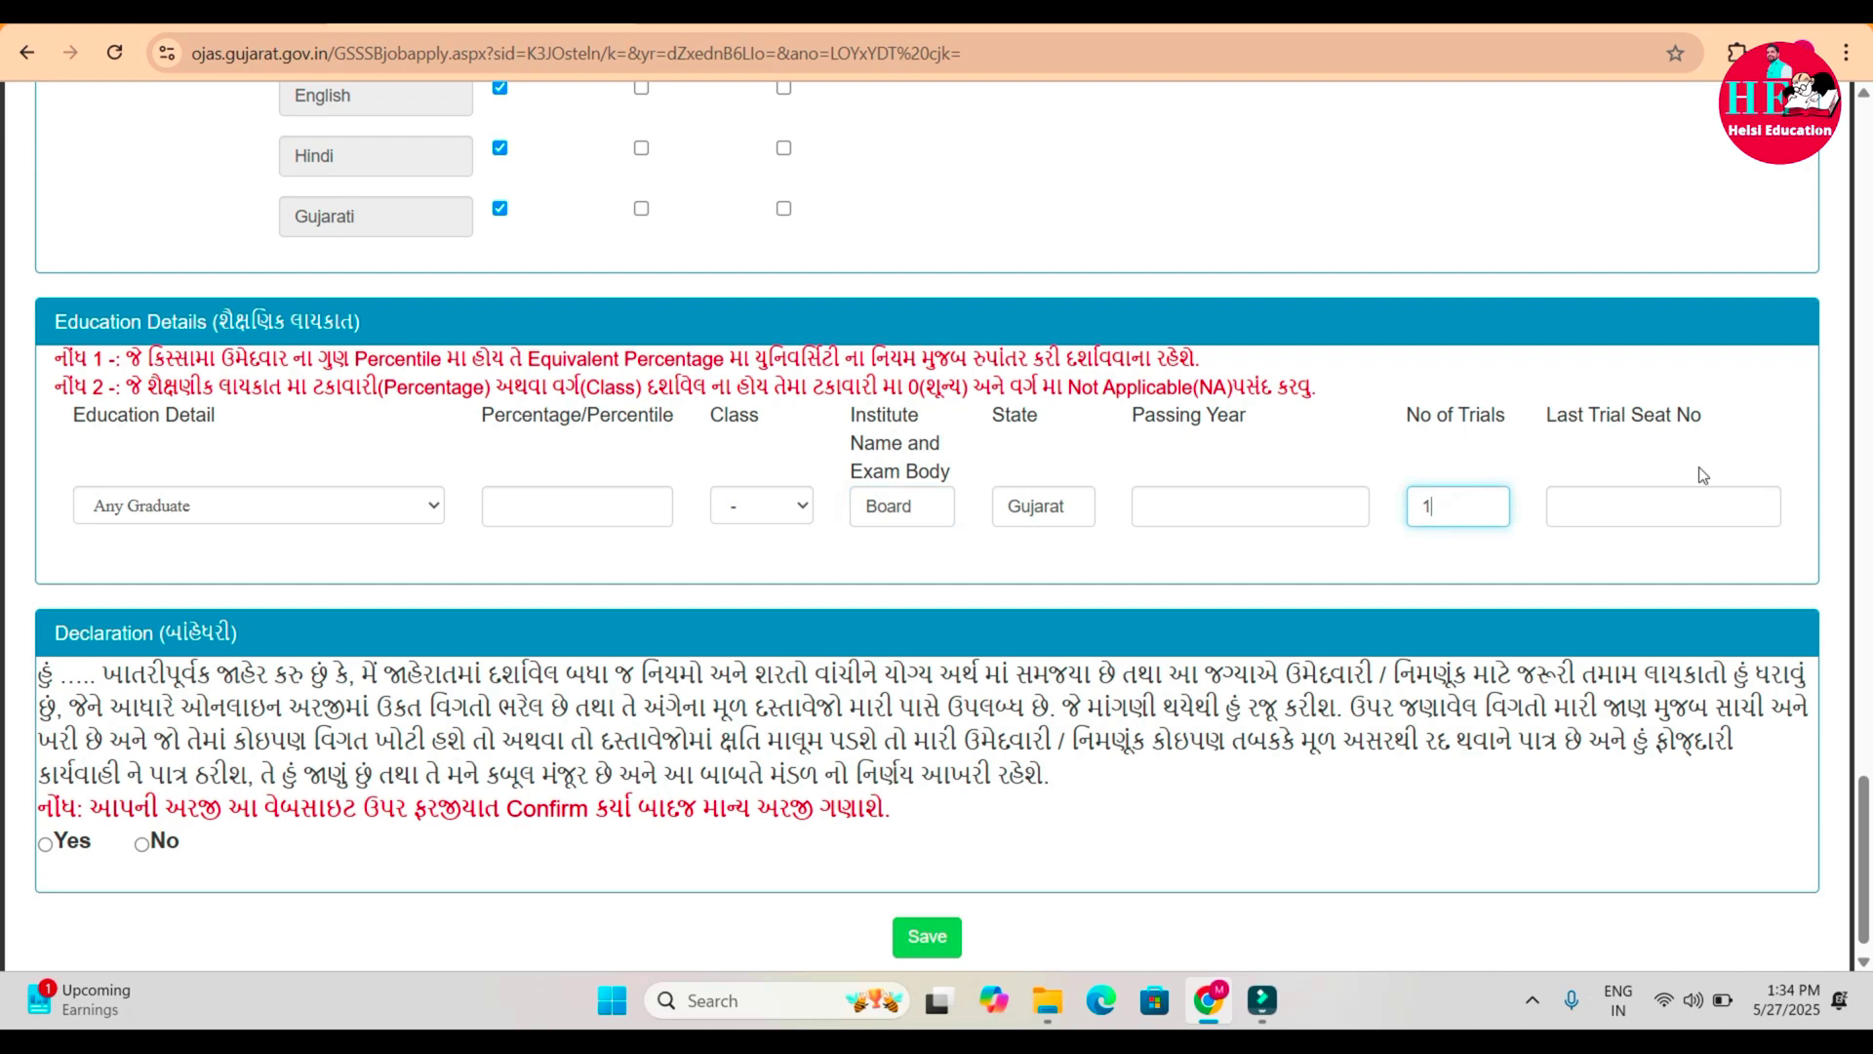
{"action": "left_click", "coordinate": [1339, 648]}
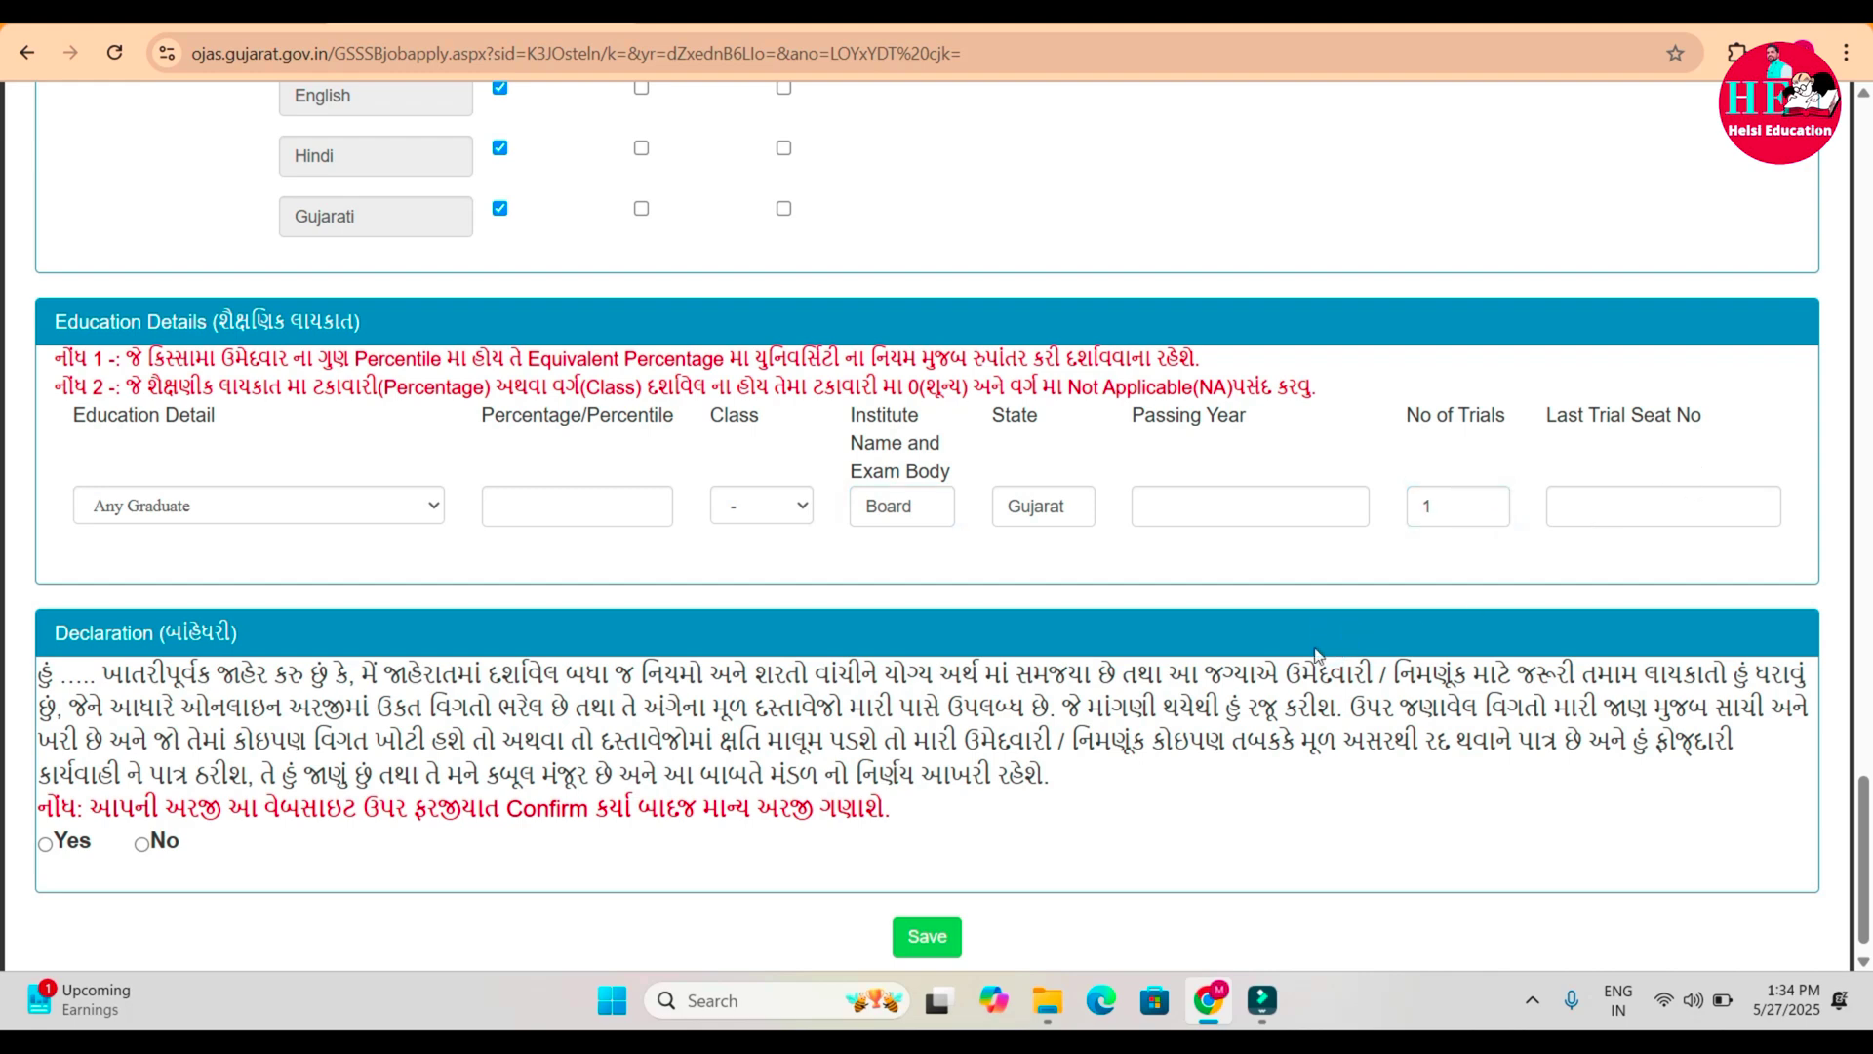
{"action": "left_click", "coordinate": [45, 845]}
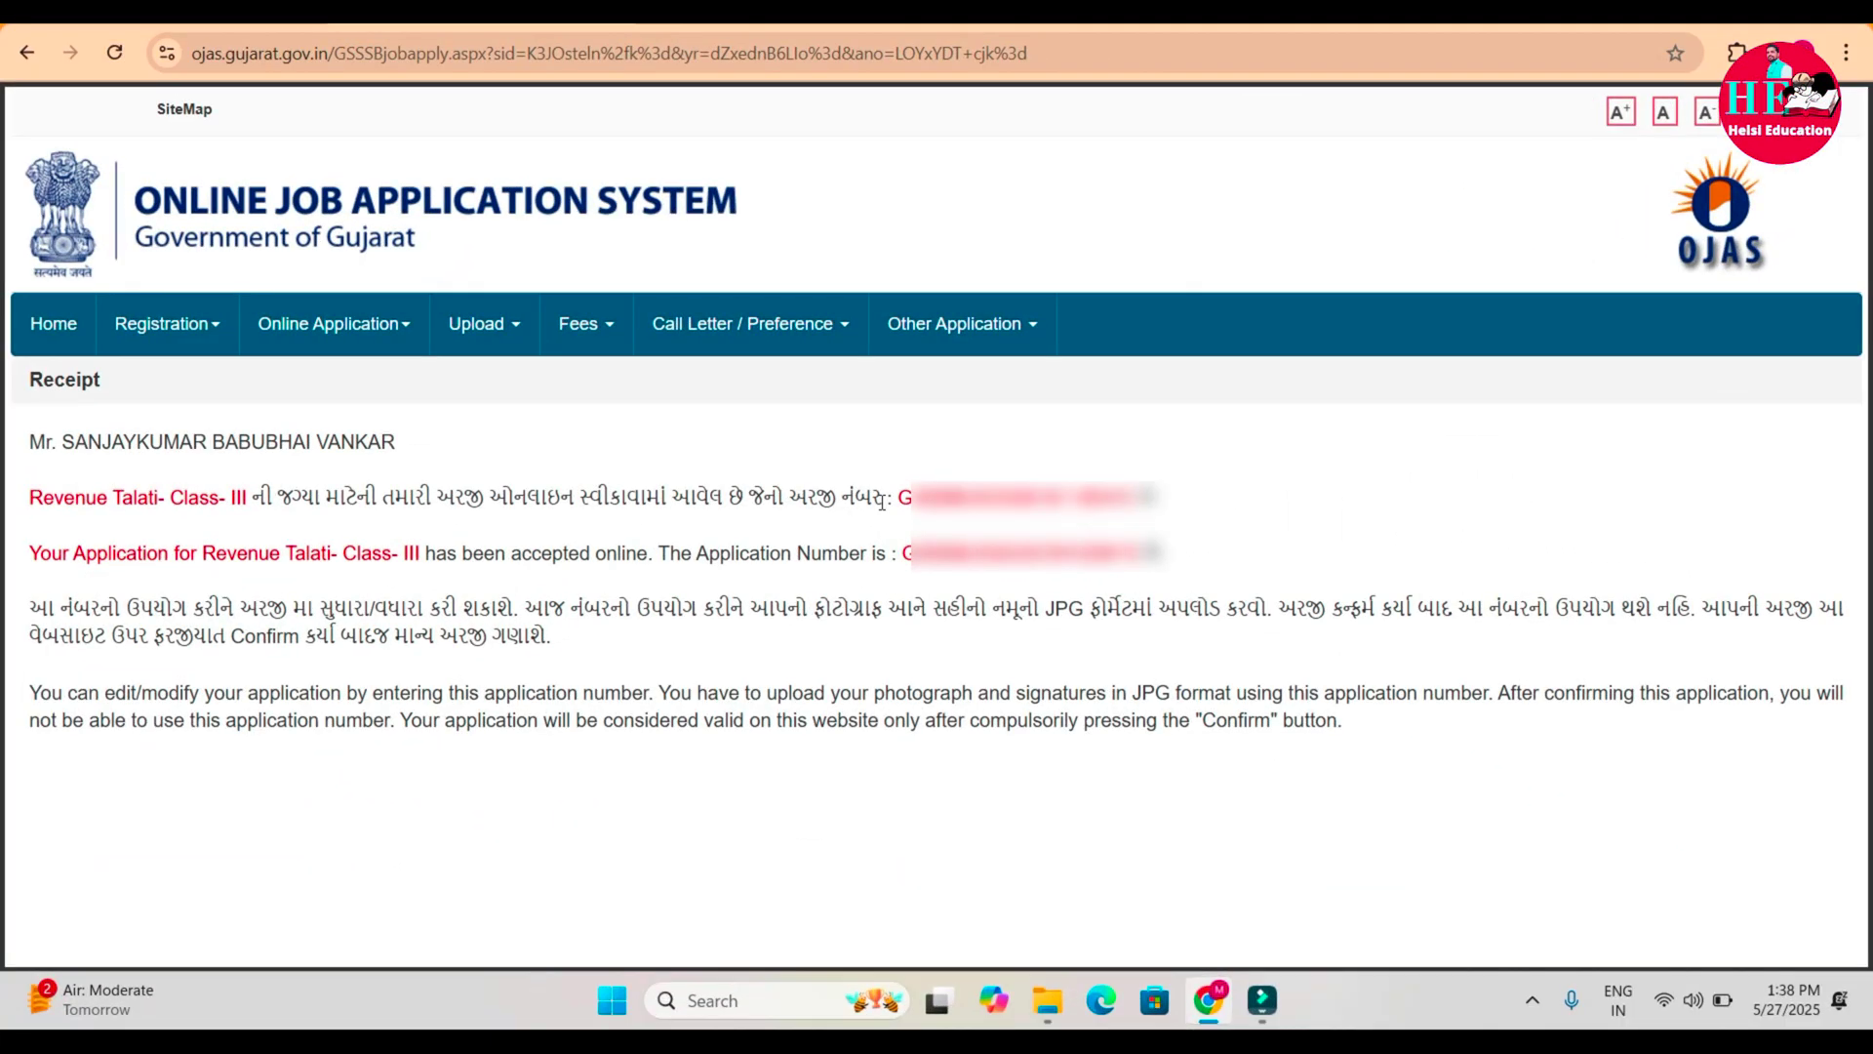
Highlight the application number on the receipt, then go to Upload > Photo / Signature.
{"action": "left_click_drag", "start_coordinate": [899, 495], "coordinate": [1144, 496]}
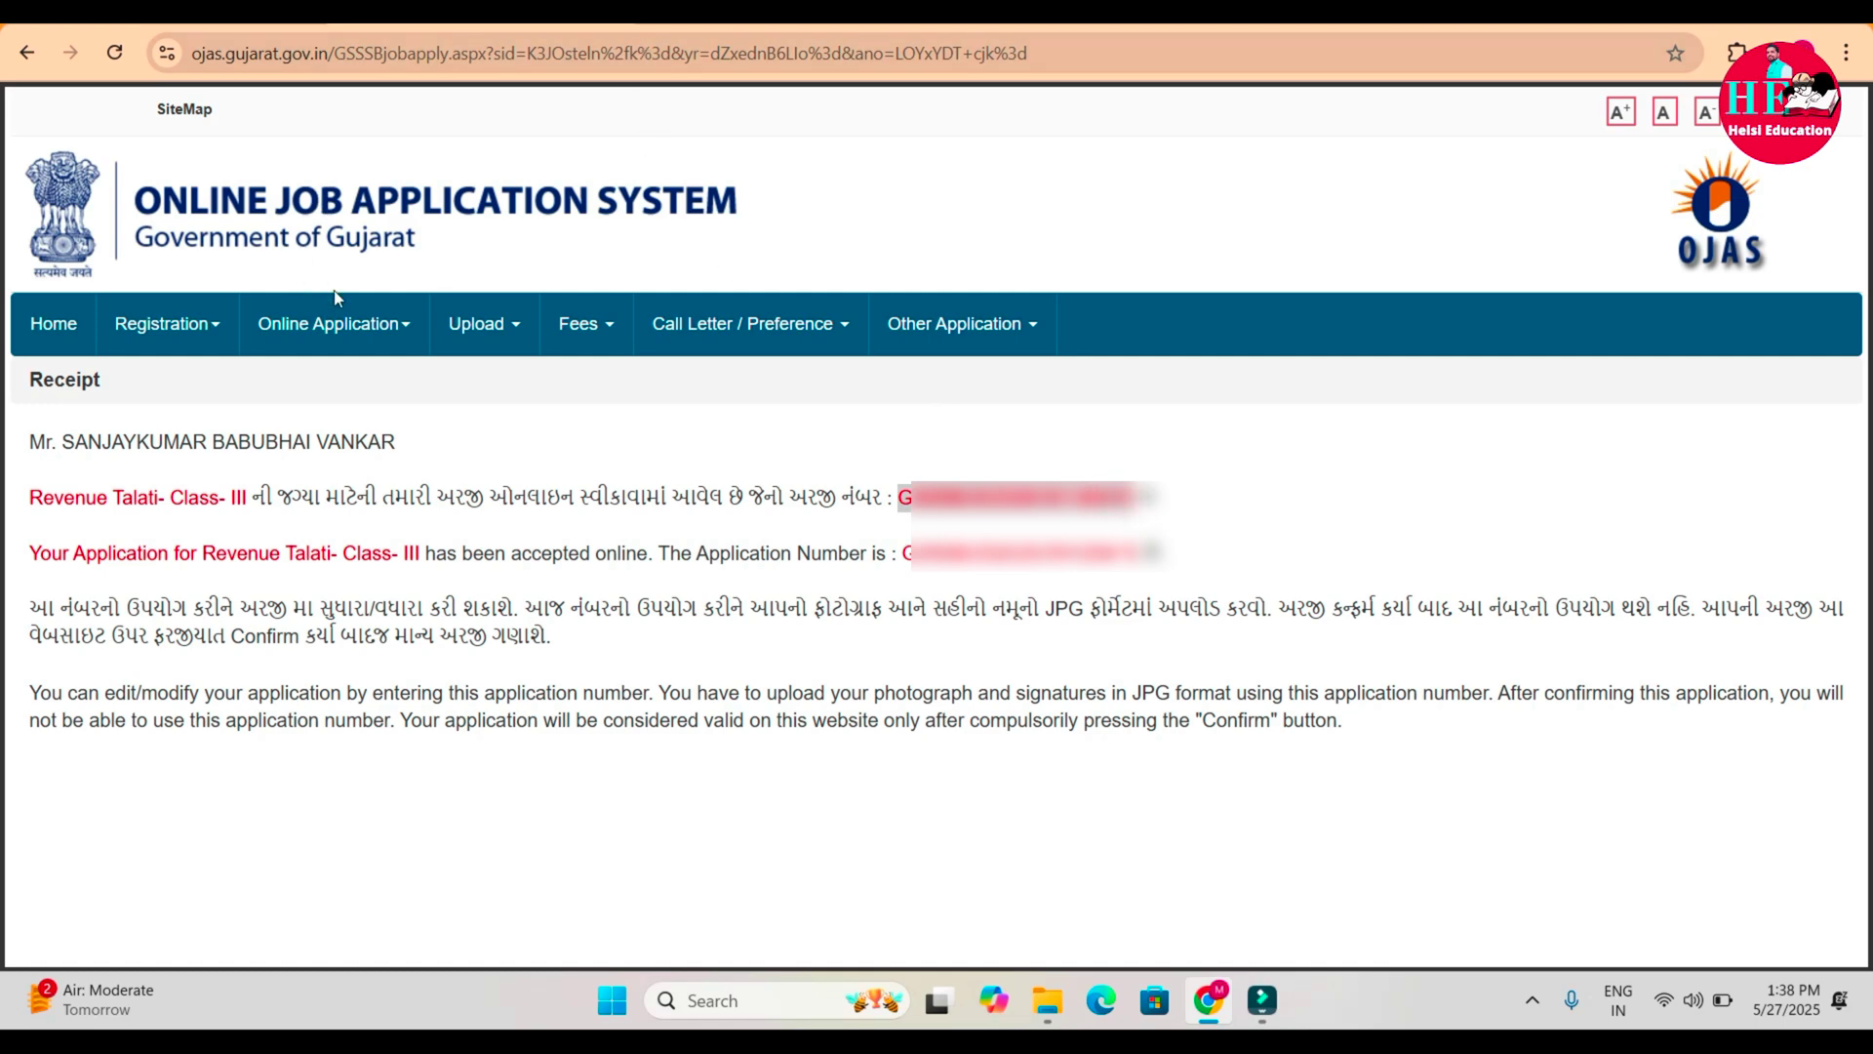
{"action": "mouse_move", "coordinate": [485, 328]}
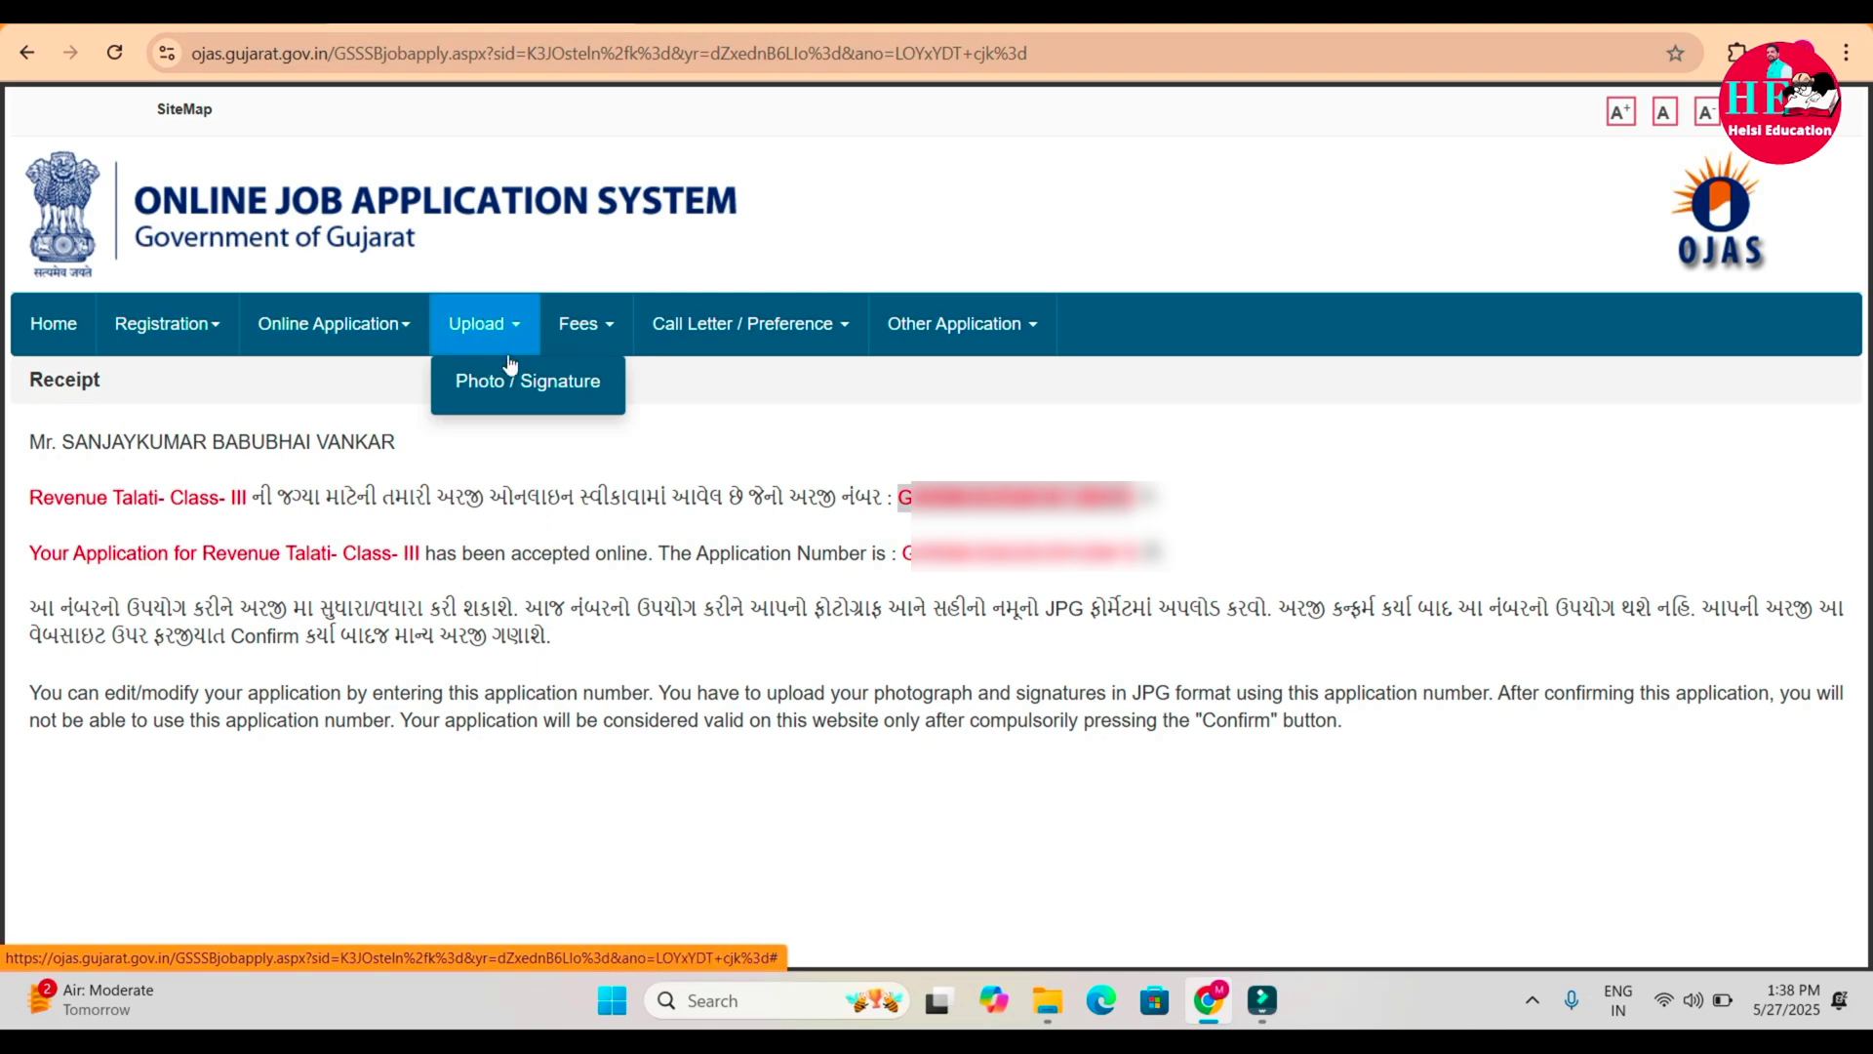
{"action": "left_click", "coordinate": [549, 388]}
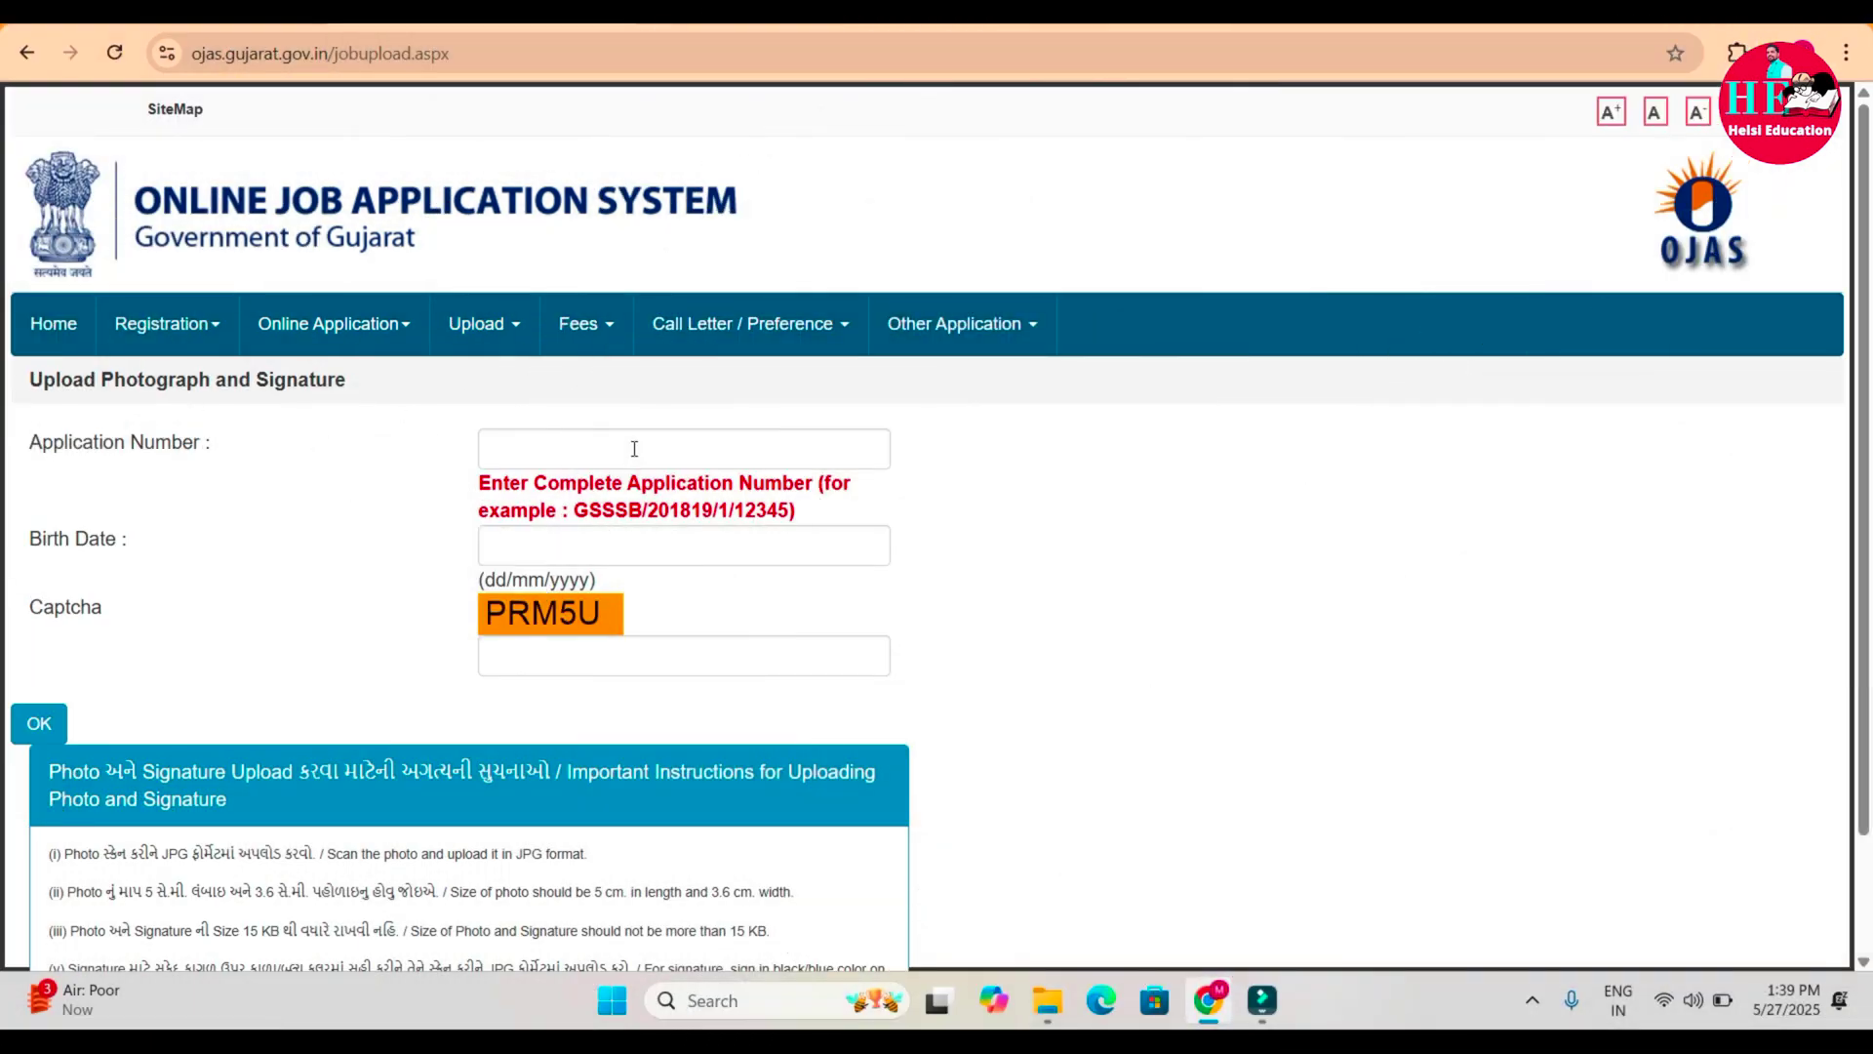
Enter the application number, birth date and captcha to retrieve the application for photo and signature upload.
{"action": "left_click", "coordinate": [634, 449]}
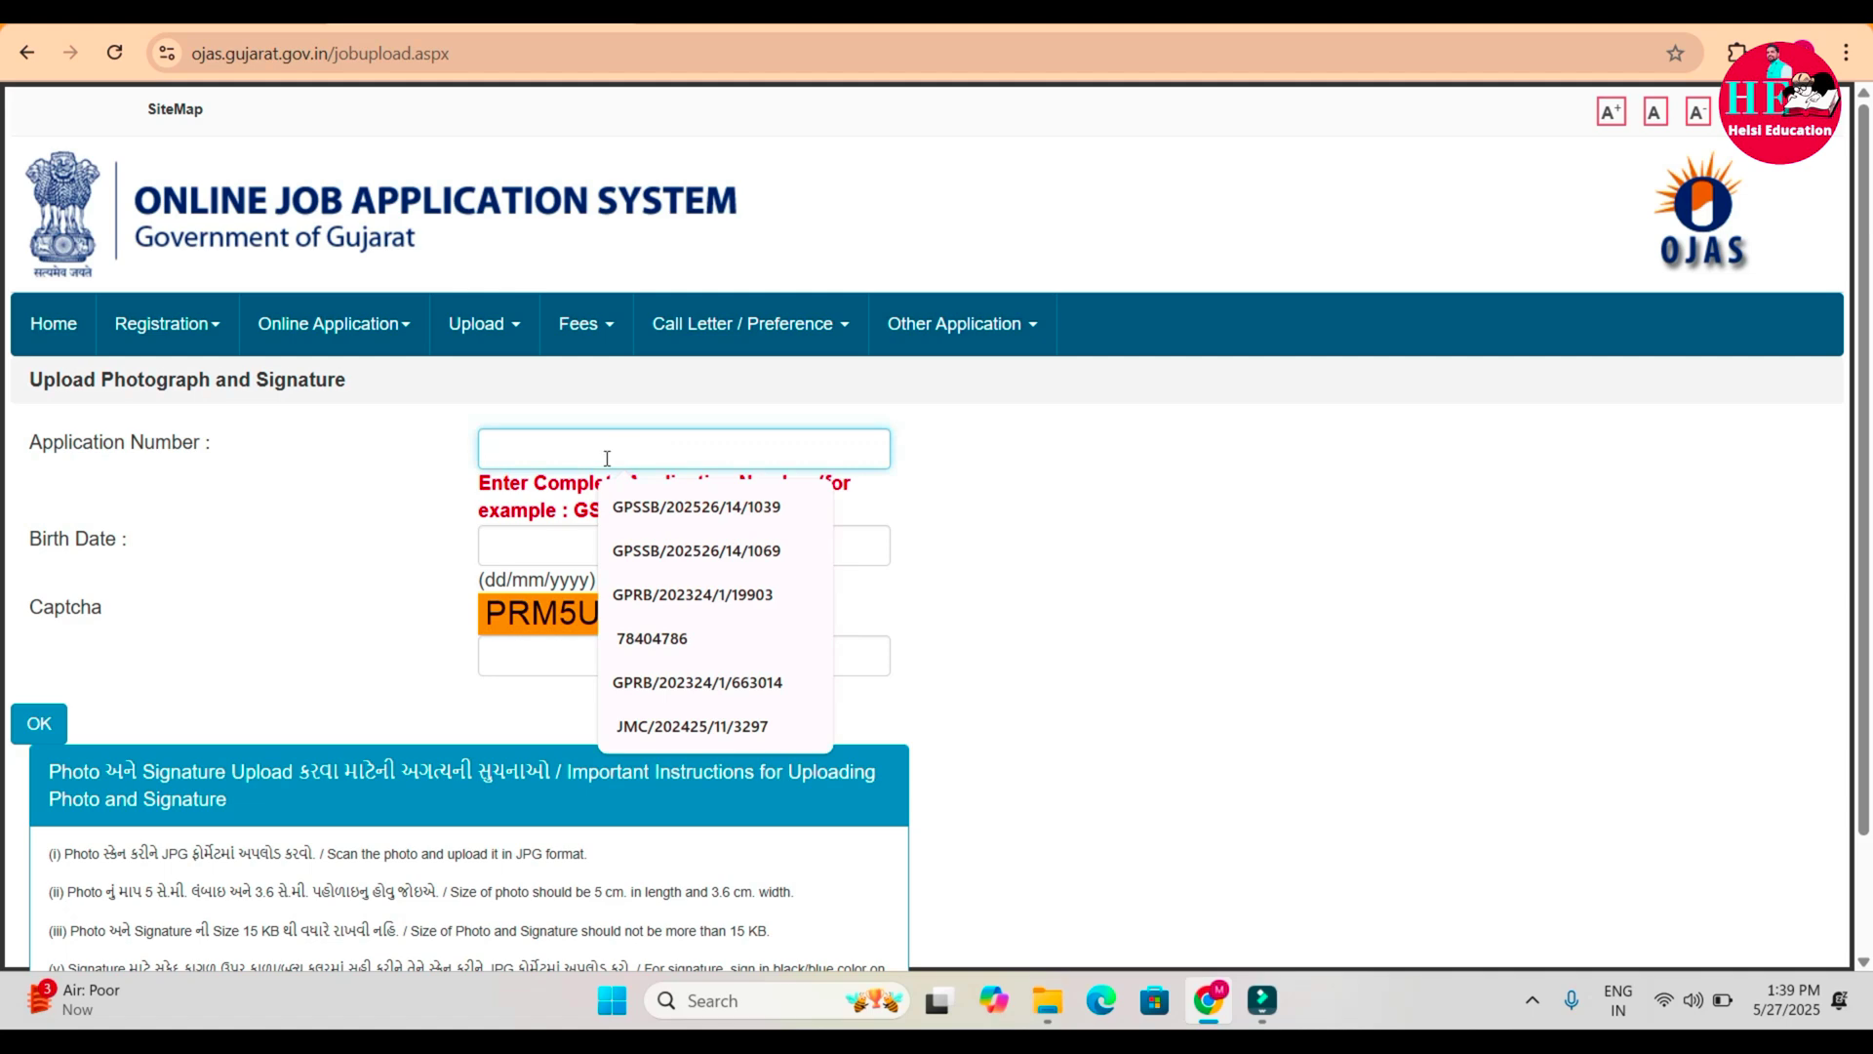
{"action": "left_click", "coordinate": [517, 547]}
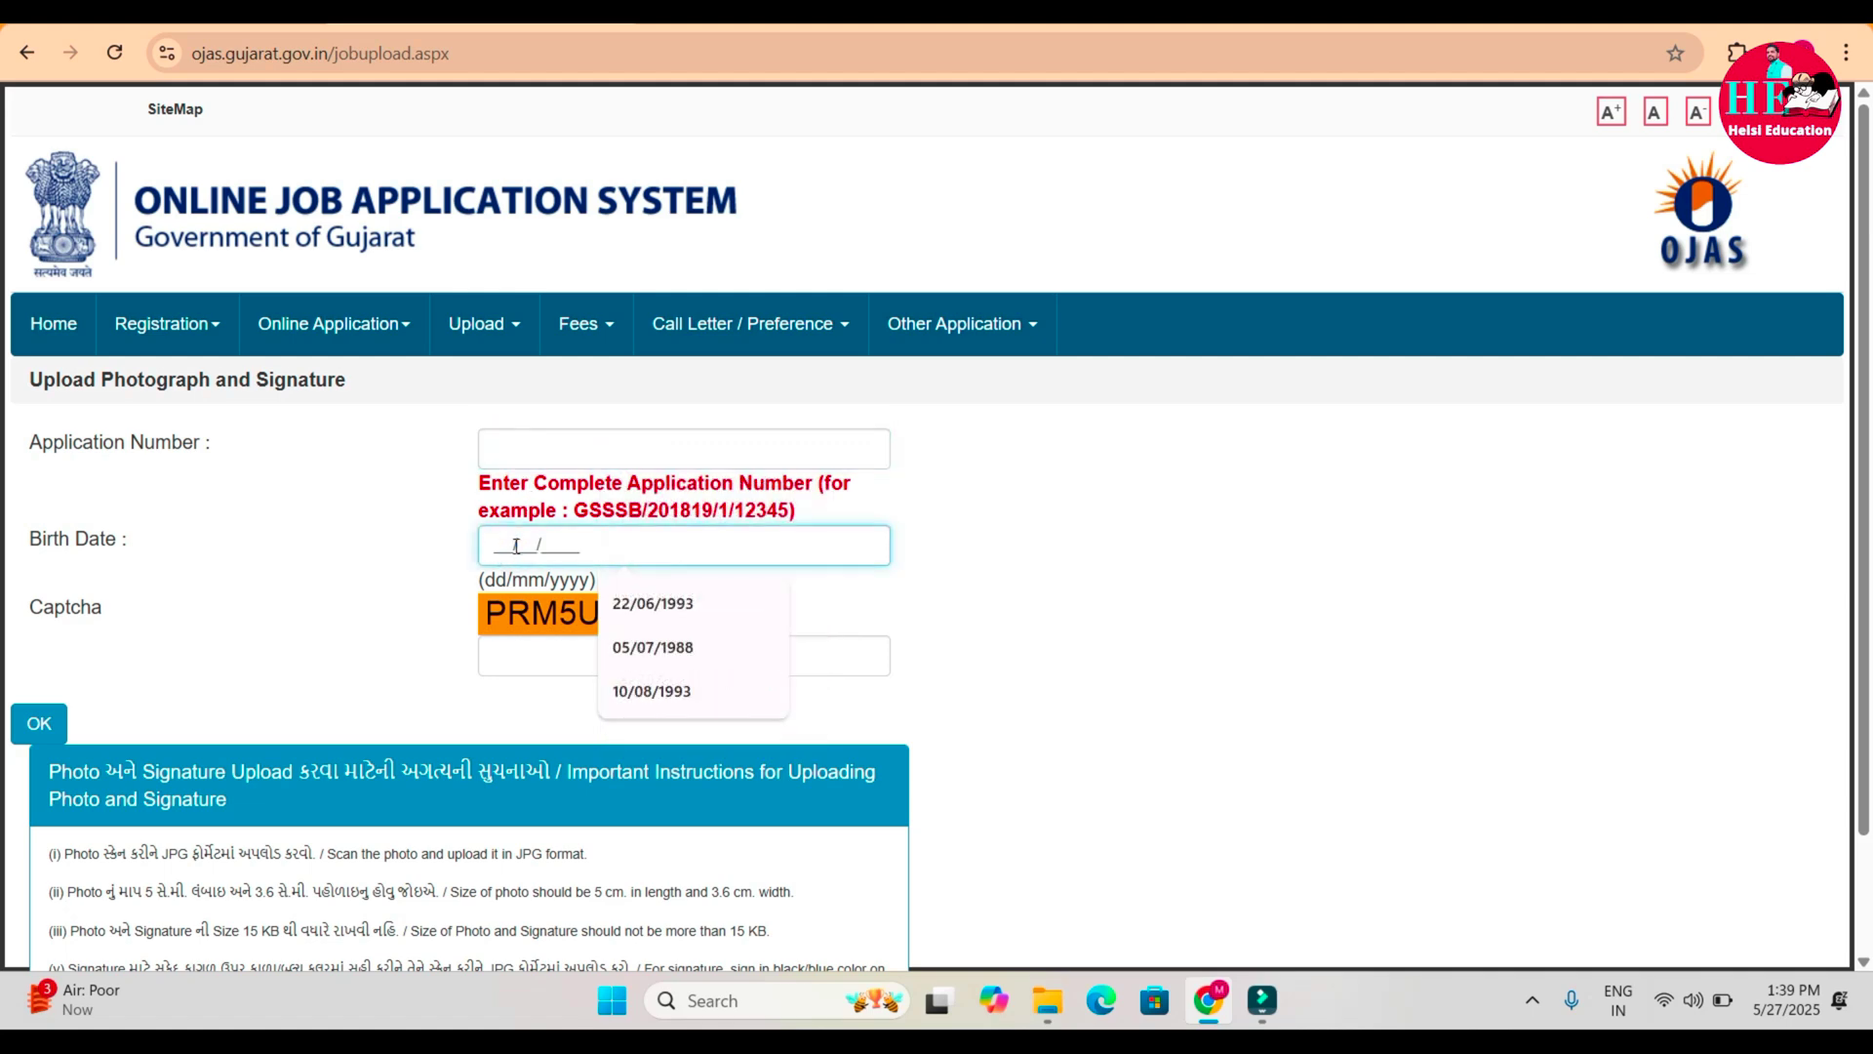
{"action": "left_click", "coordinate": [522, 671]}
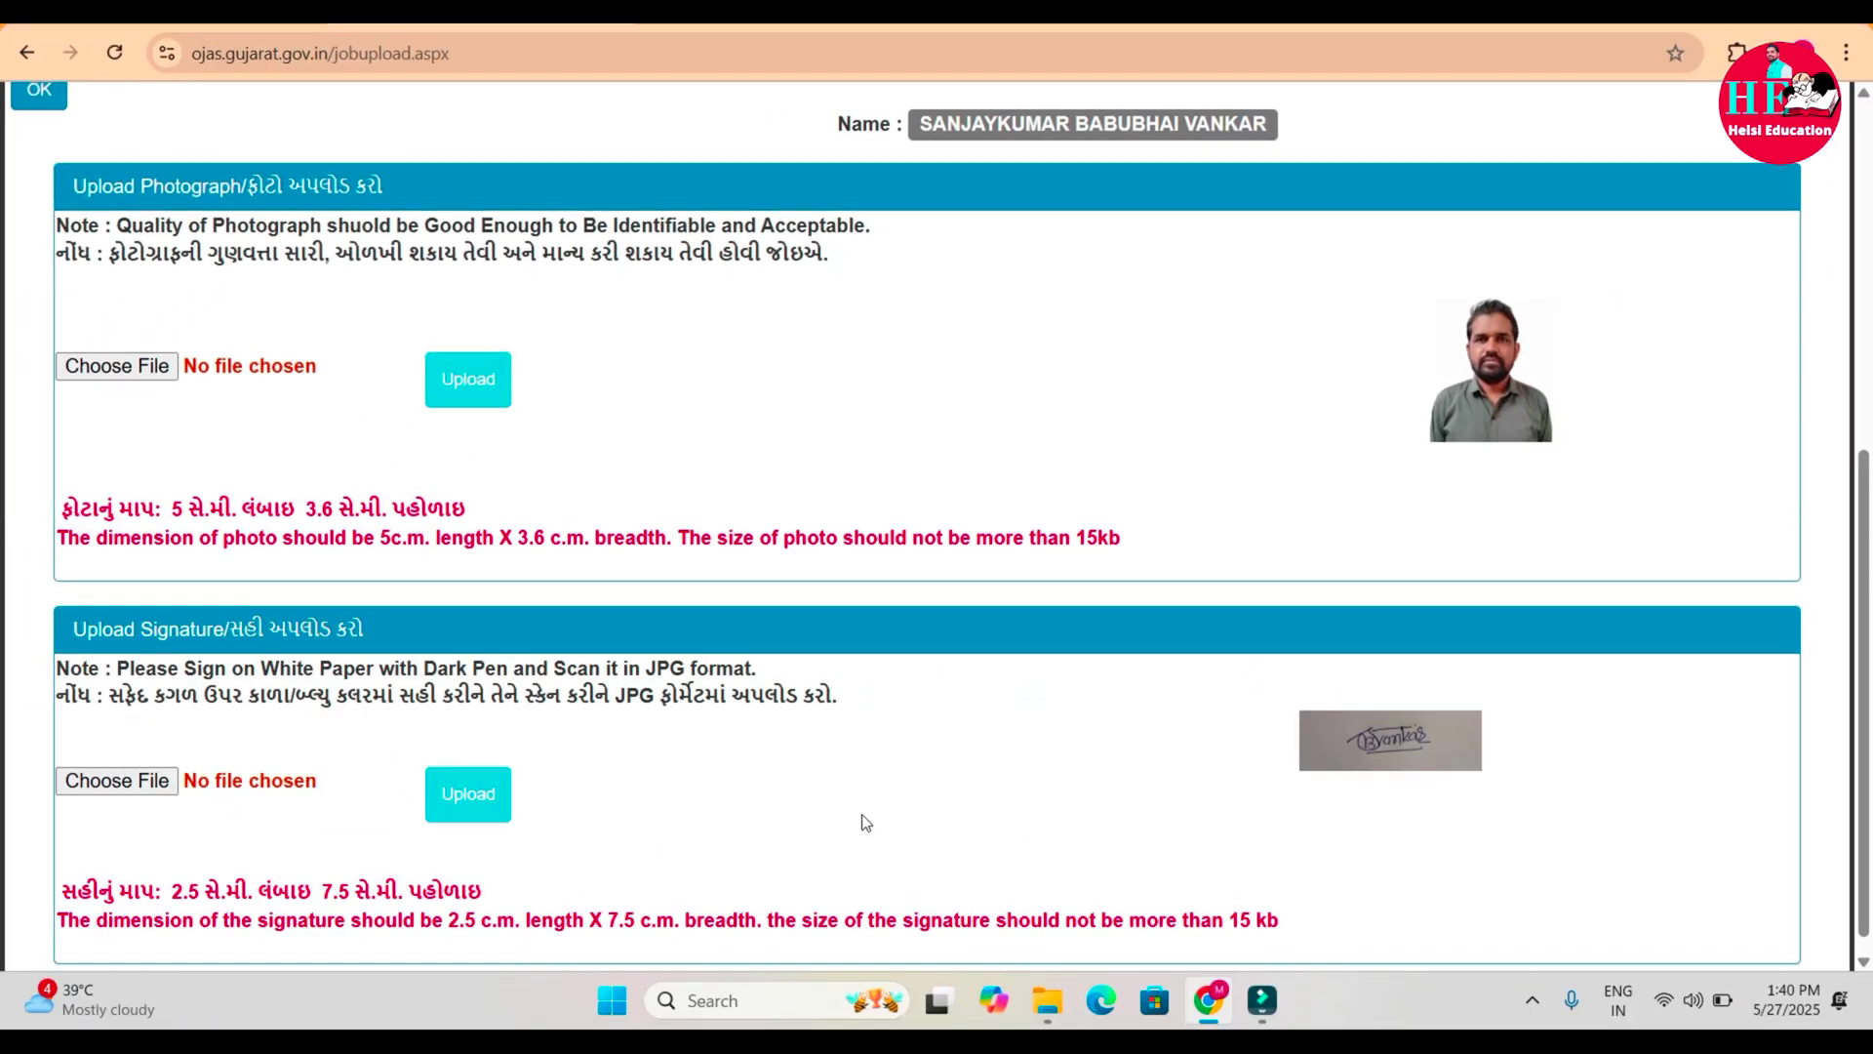
{"action": "scroll", "coordinate": [865, 822], "scroll_direction": "up", "scroll_amount": 6}
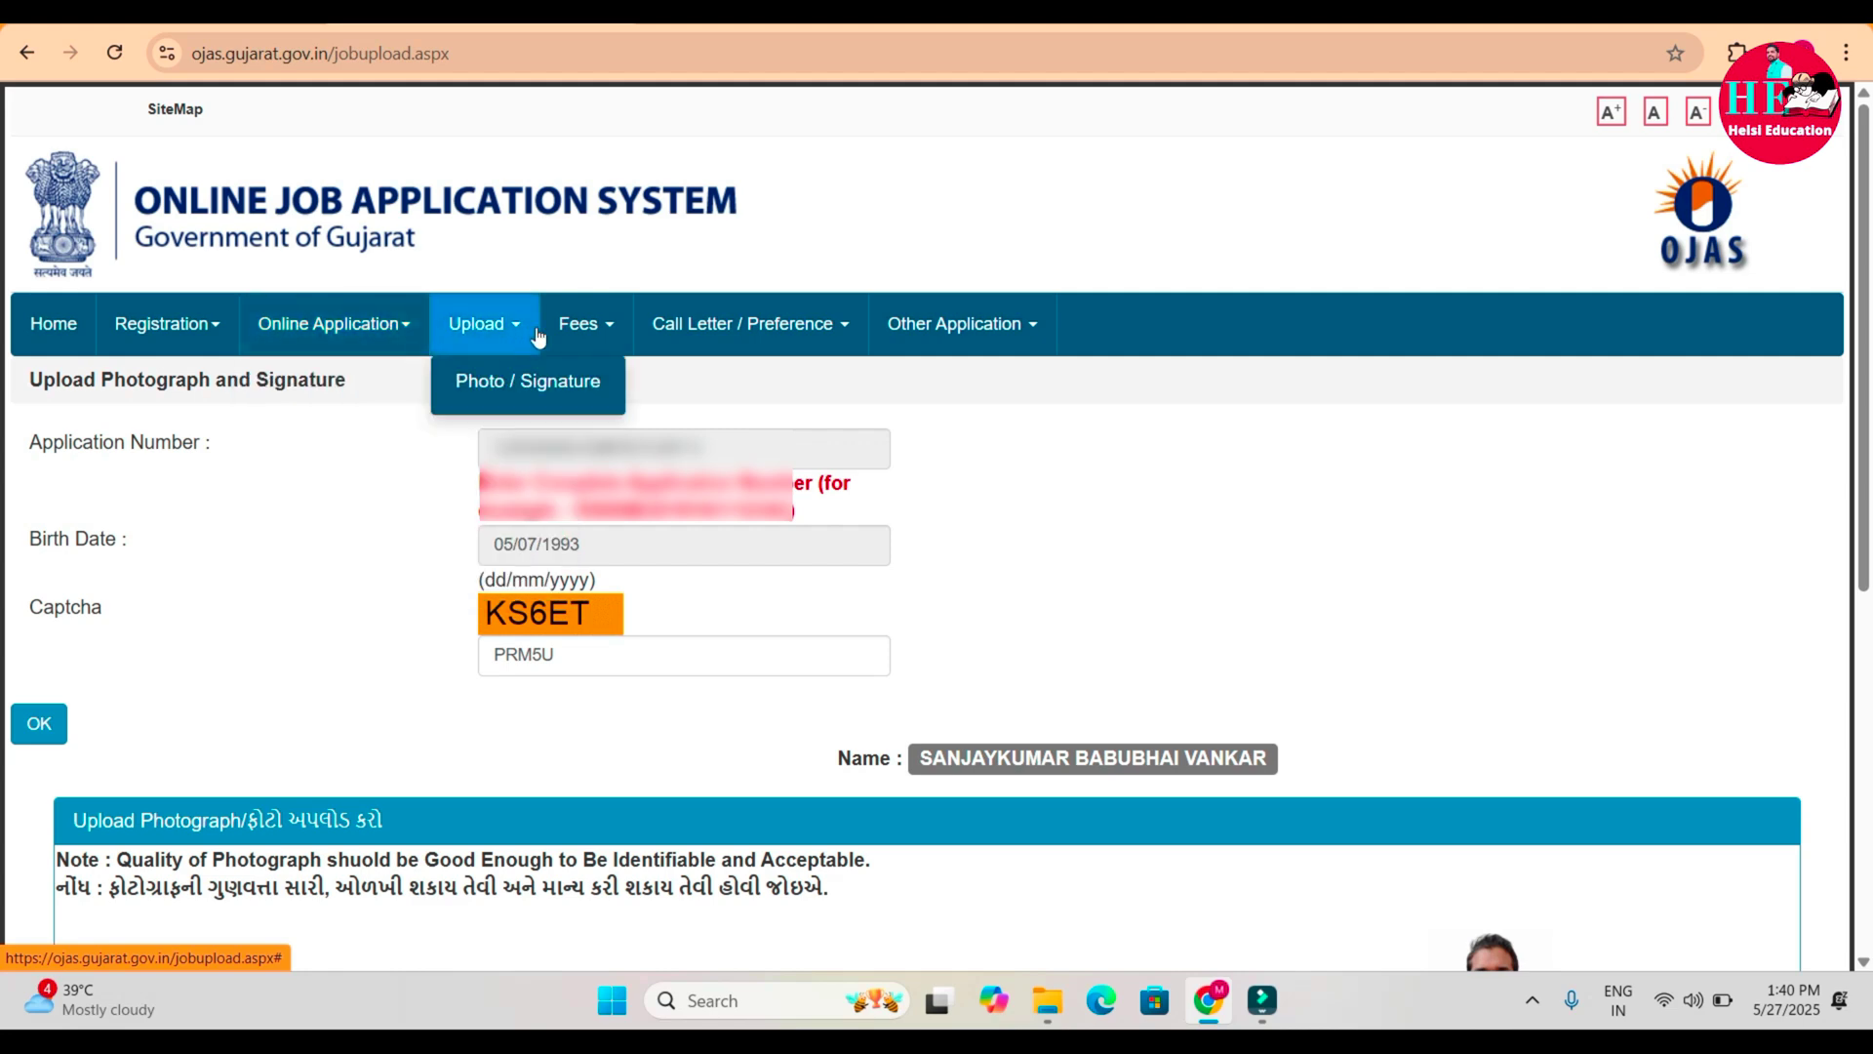
Under Online Application > Confirm, load the application details showing SC category and Rs. 400 fee.
{"action": "mouse_move", "coordinate": [284, 326]}
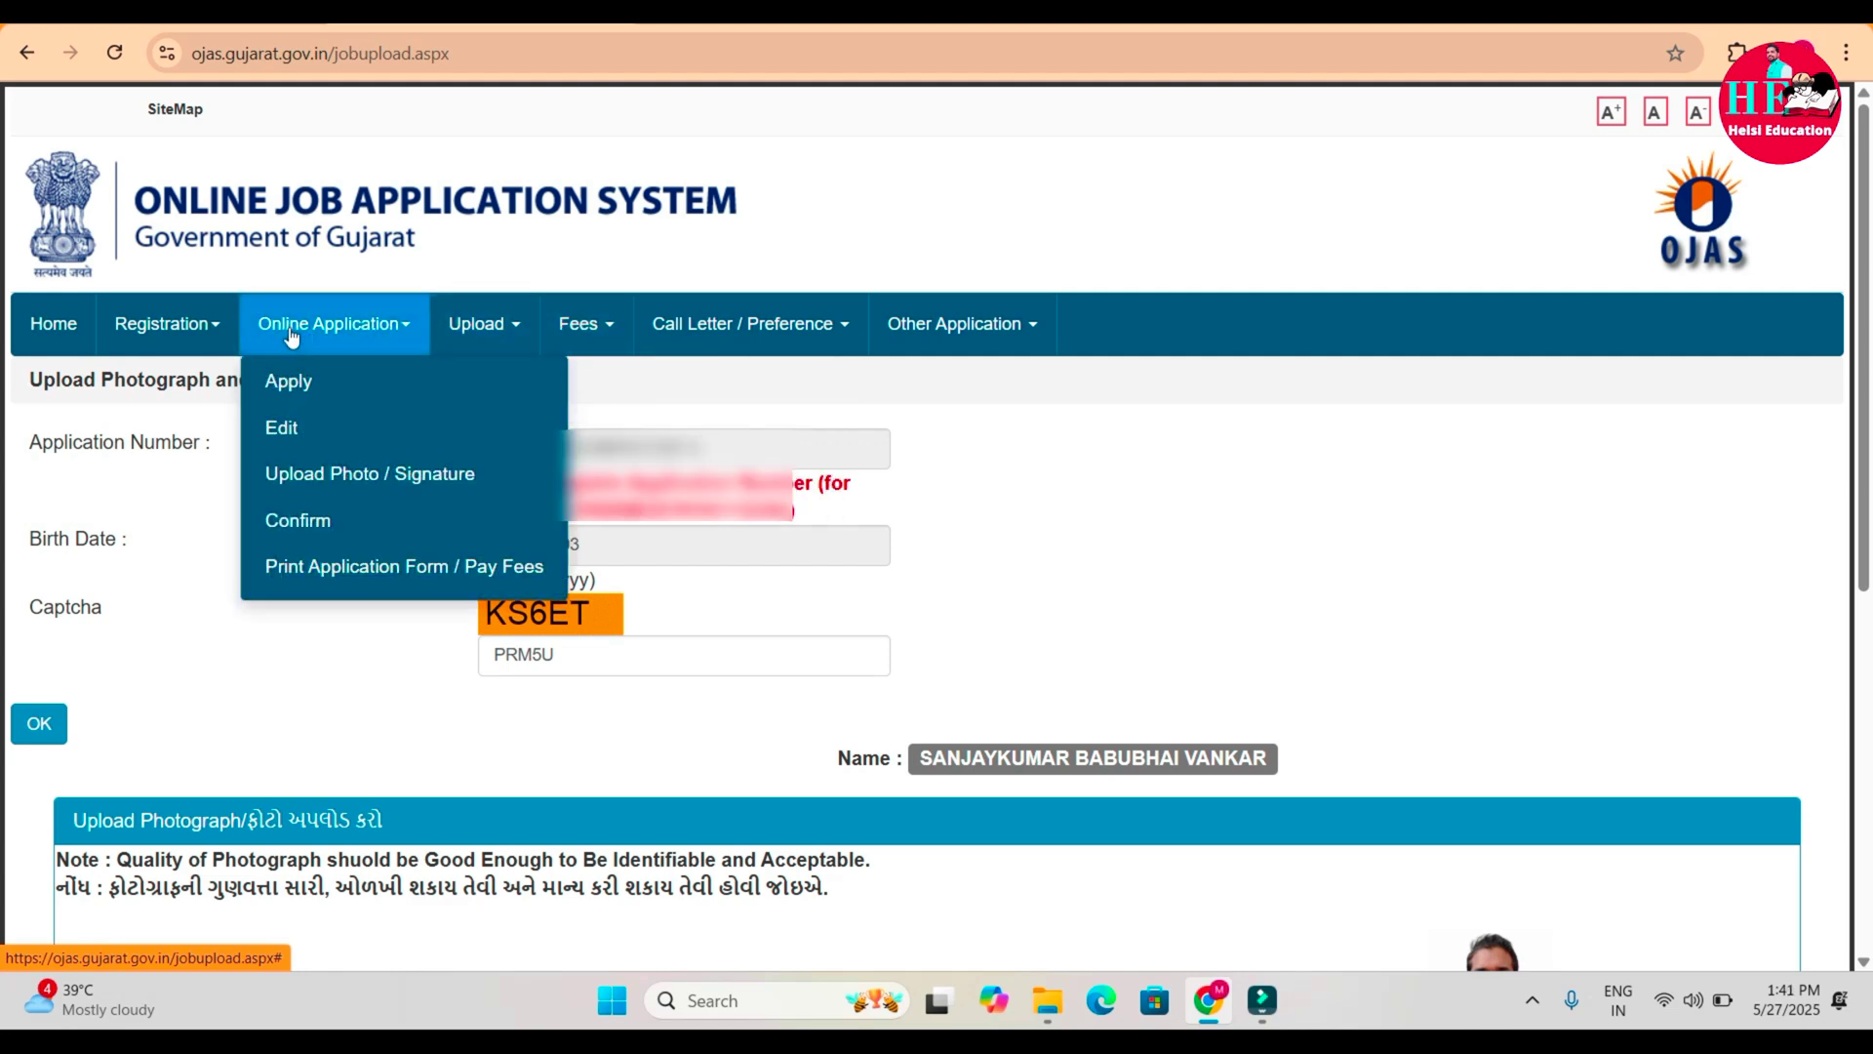
{"action": "left_click", "coordinate": [300, 535]}
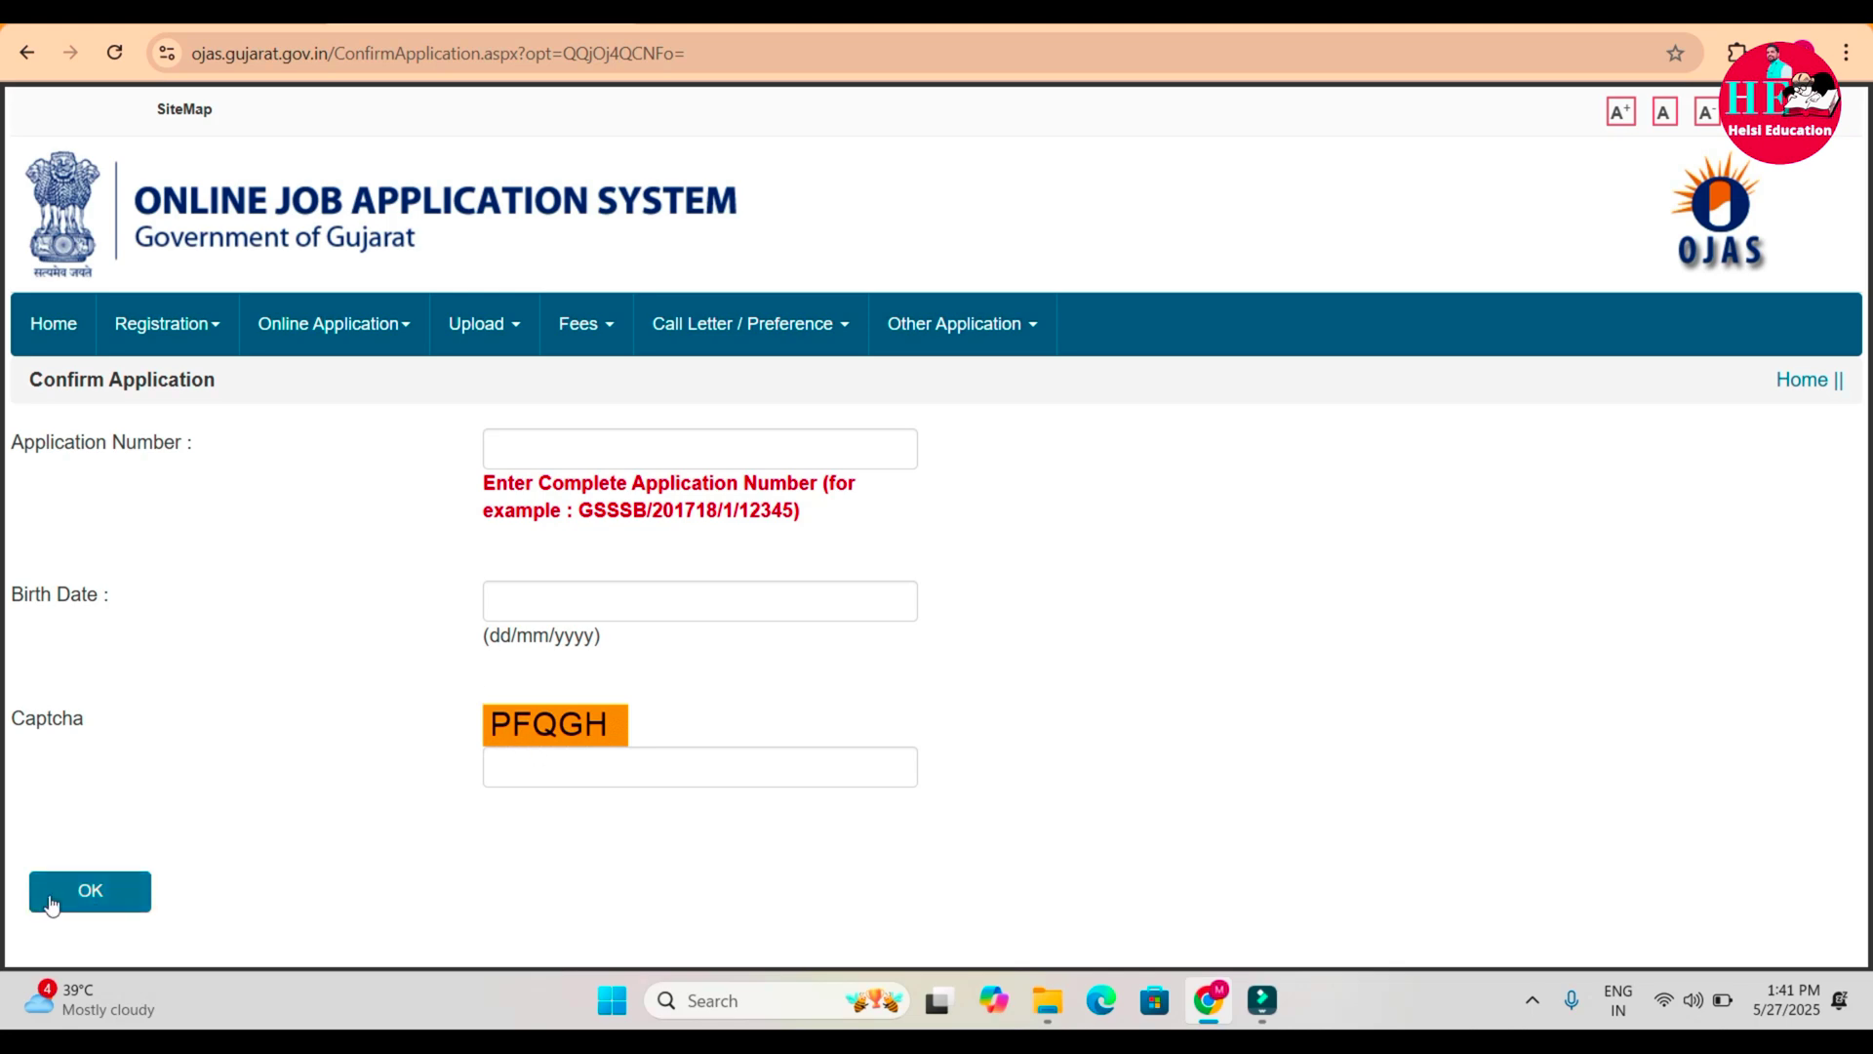
{"action": "left_click", "coordinate": [531, 451]}
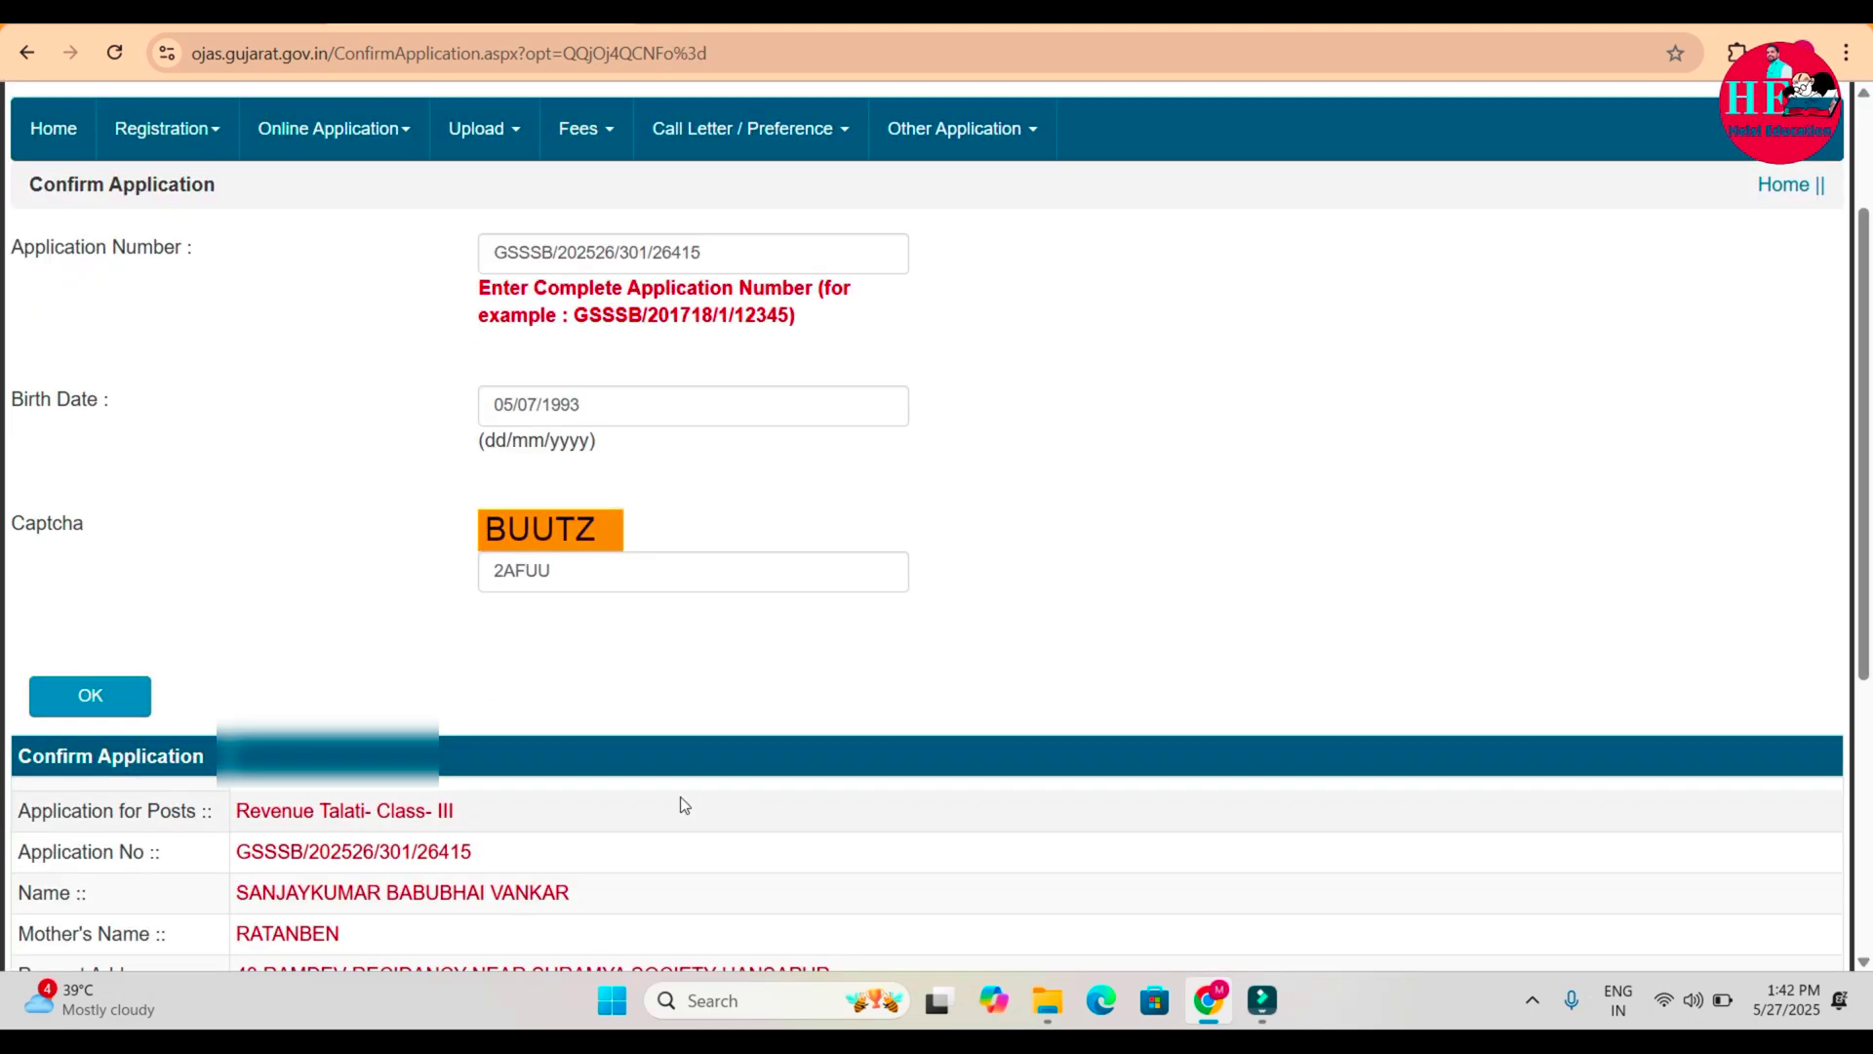
{"action": "scroll", "coordinate": [681, 804], "scroll_direction": "down", "scroll_amount": 5}
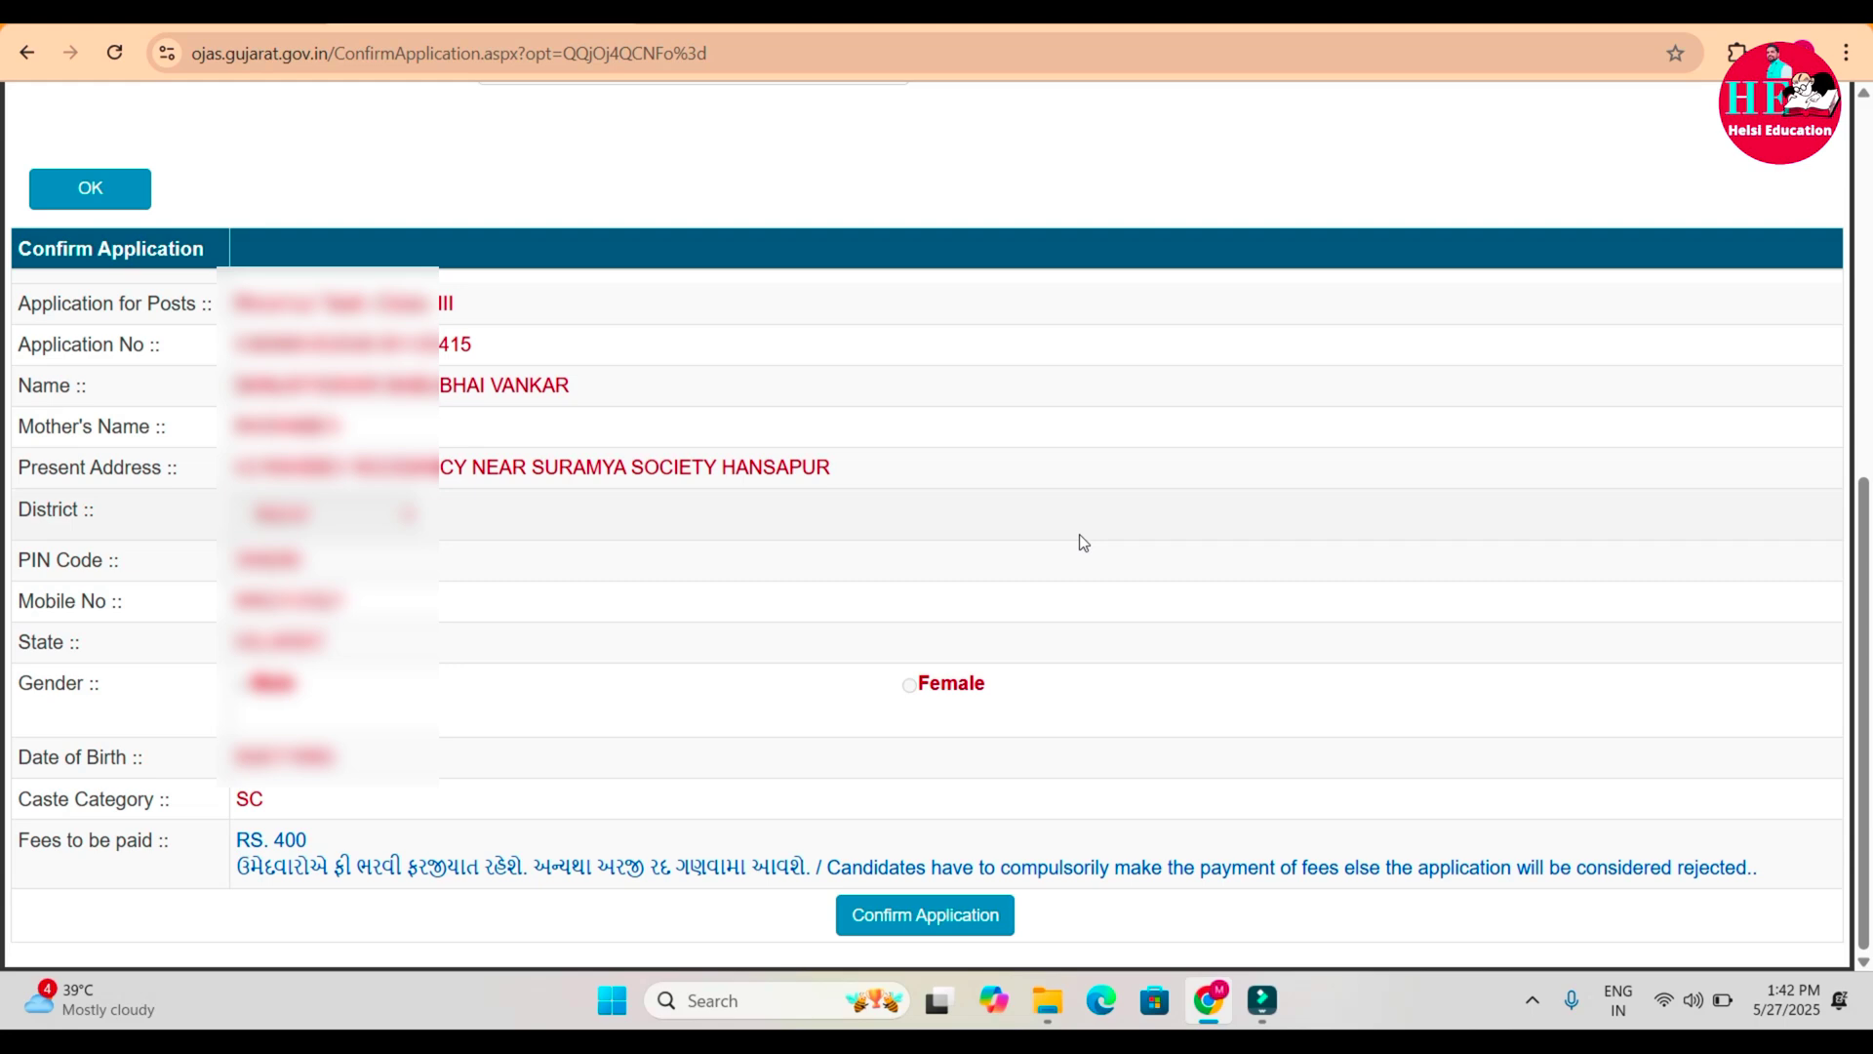
Confirm the application and accept that the submitted values are final.
{"action": "left_click", "coordinate": [918, 915]}
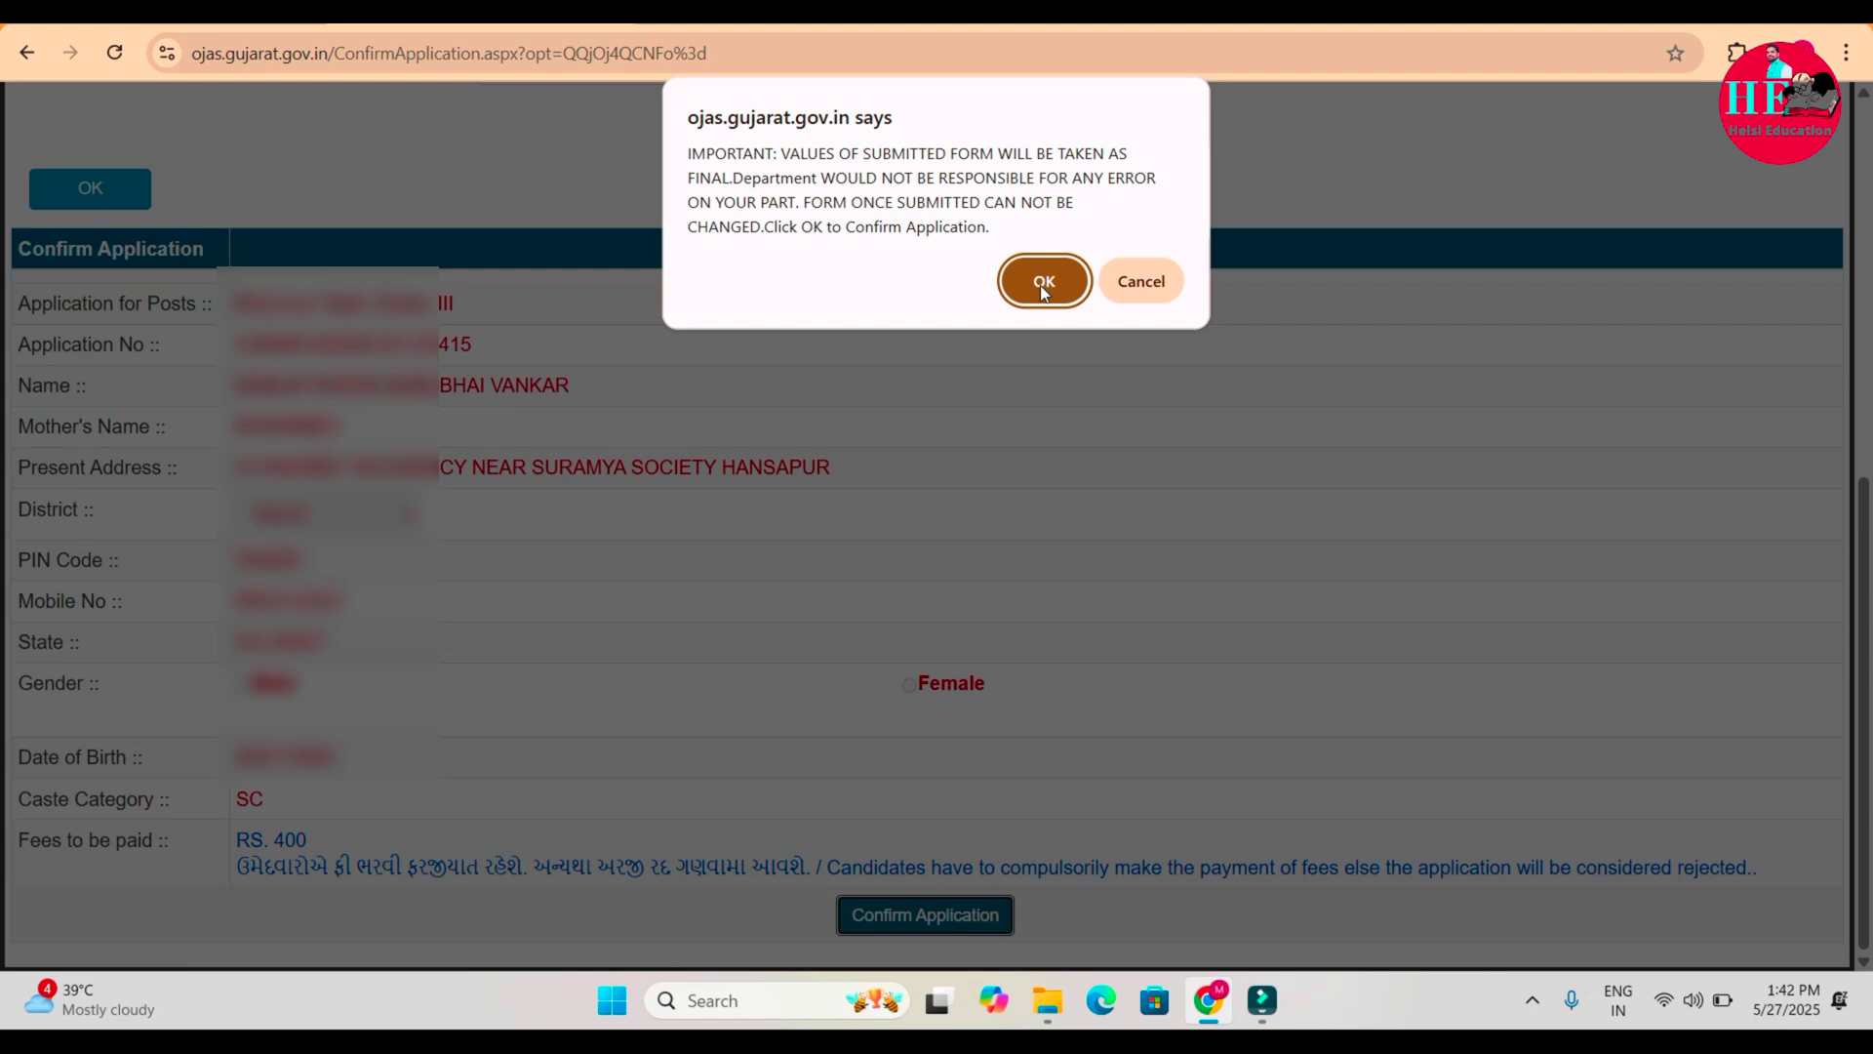
{"action": "left_click", "coordinate": [1044, 283]}
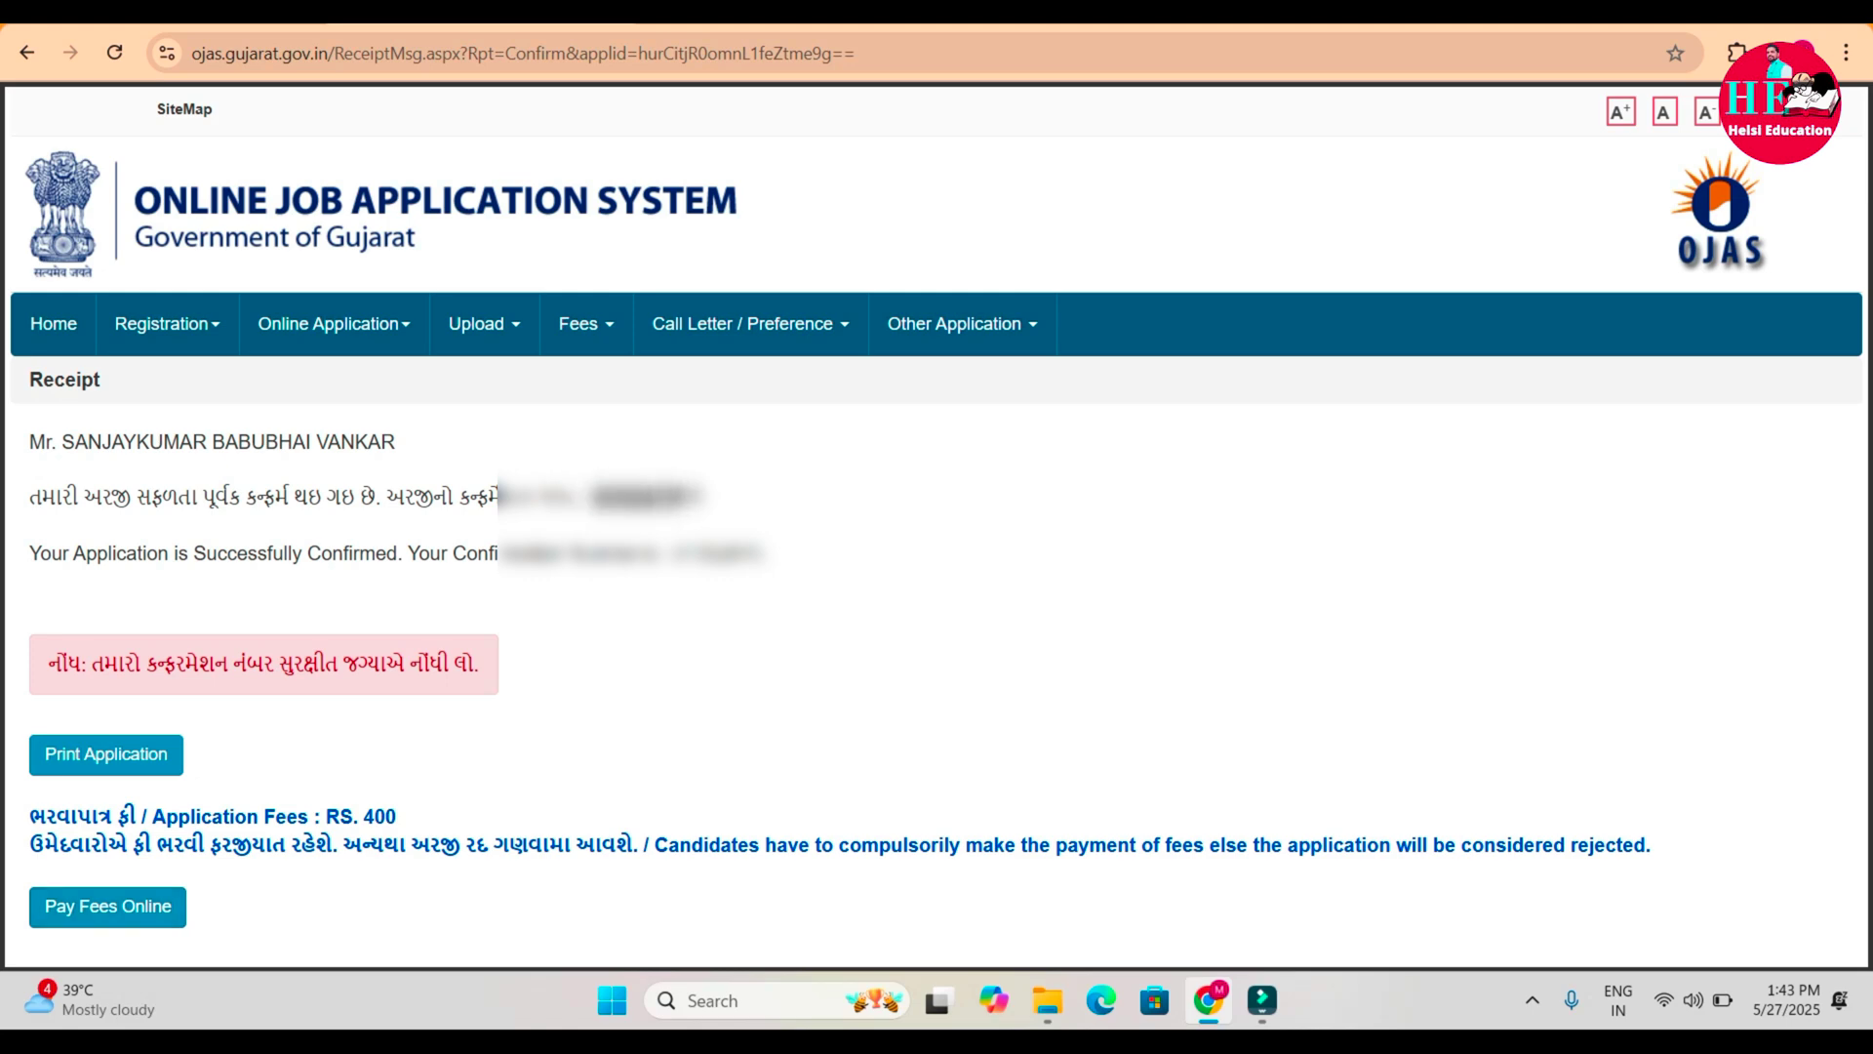
Start fee payment online and select the Revenue Talati- Class- III advertisement.
{"action": "left_click", "coordinate": [101, 923]}
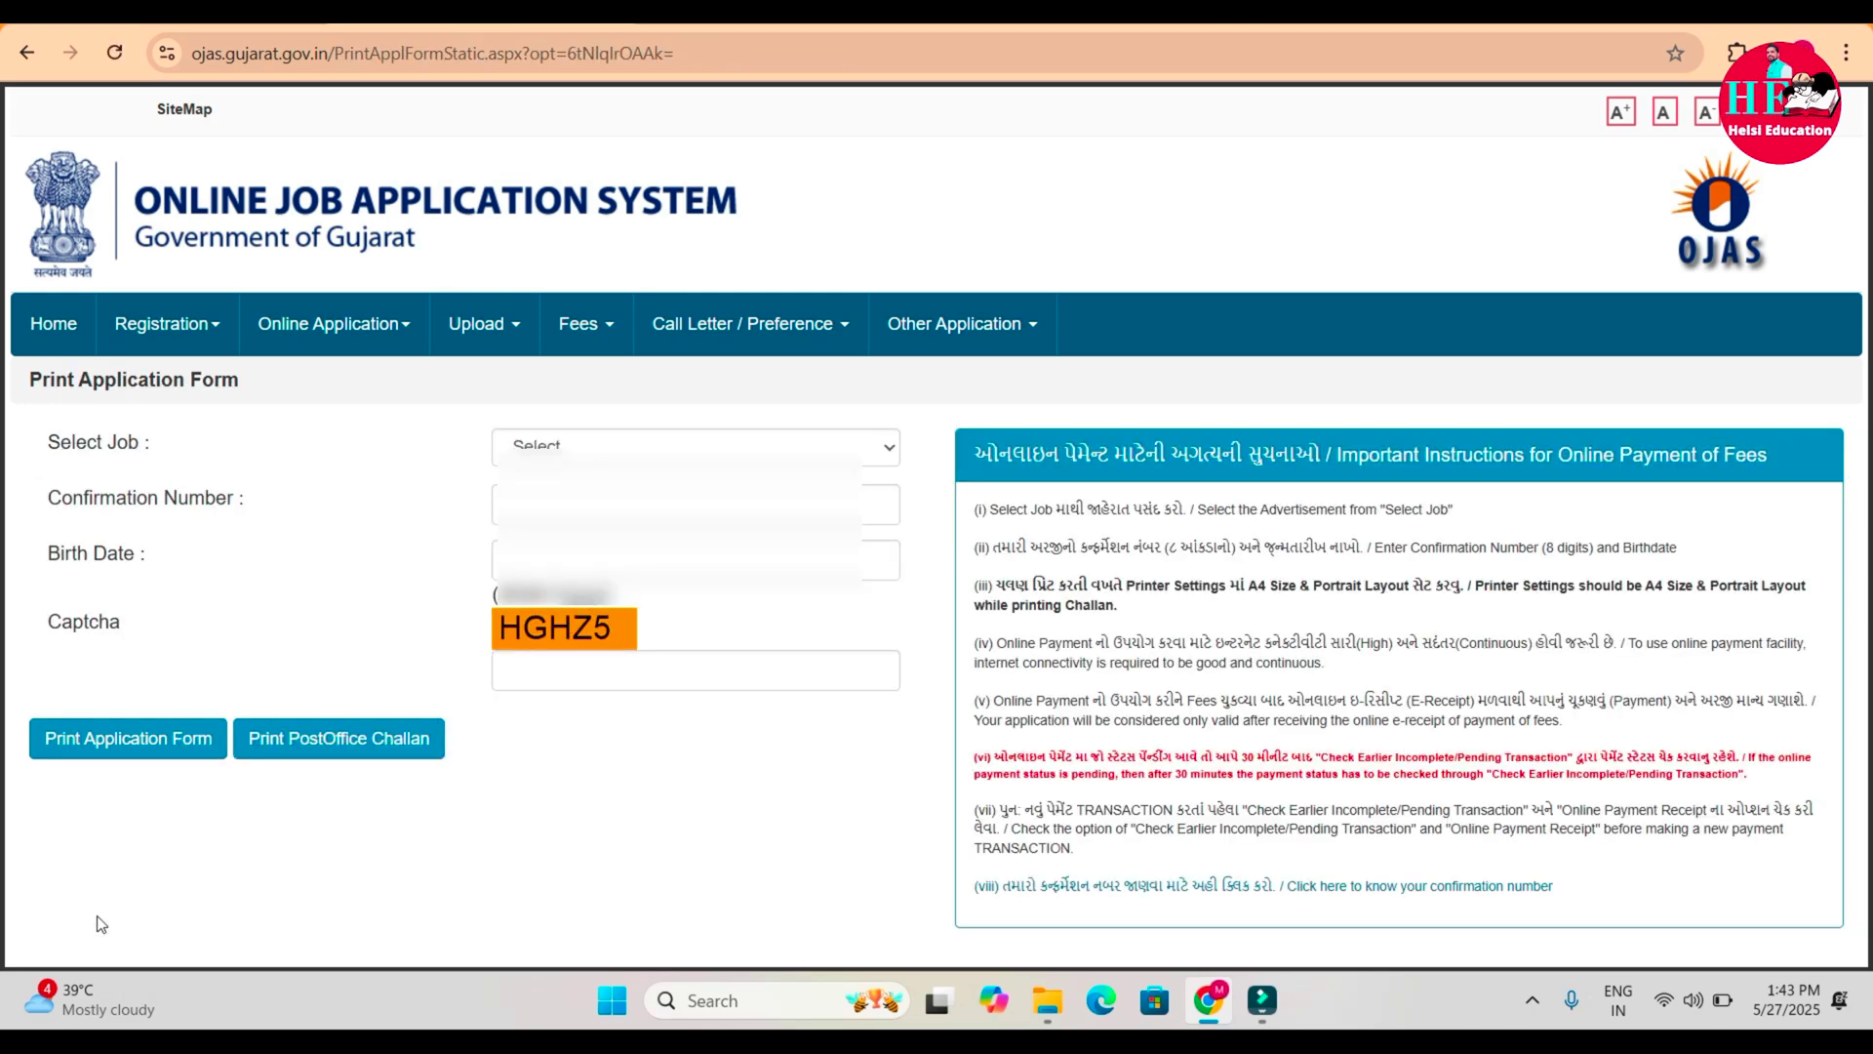
{"action": "left_click", "coordinate": [625, 447]}
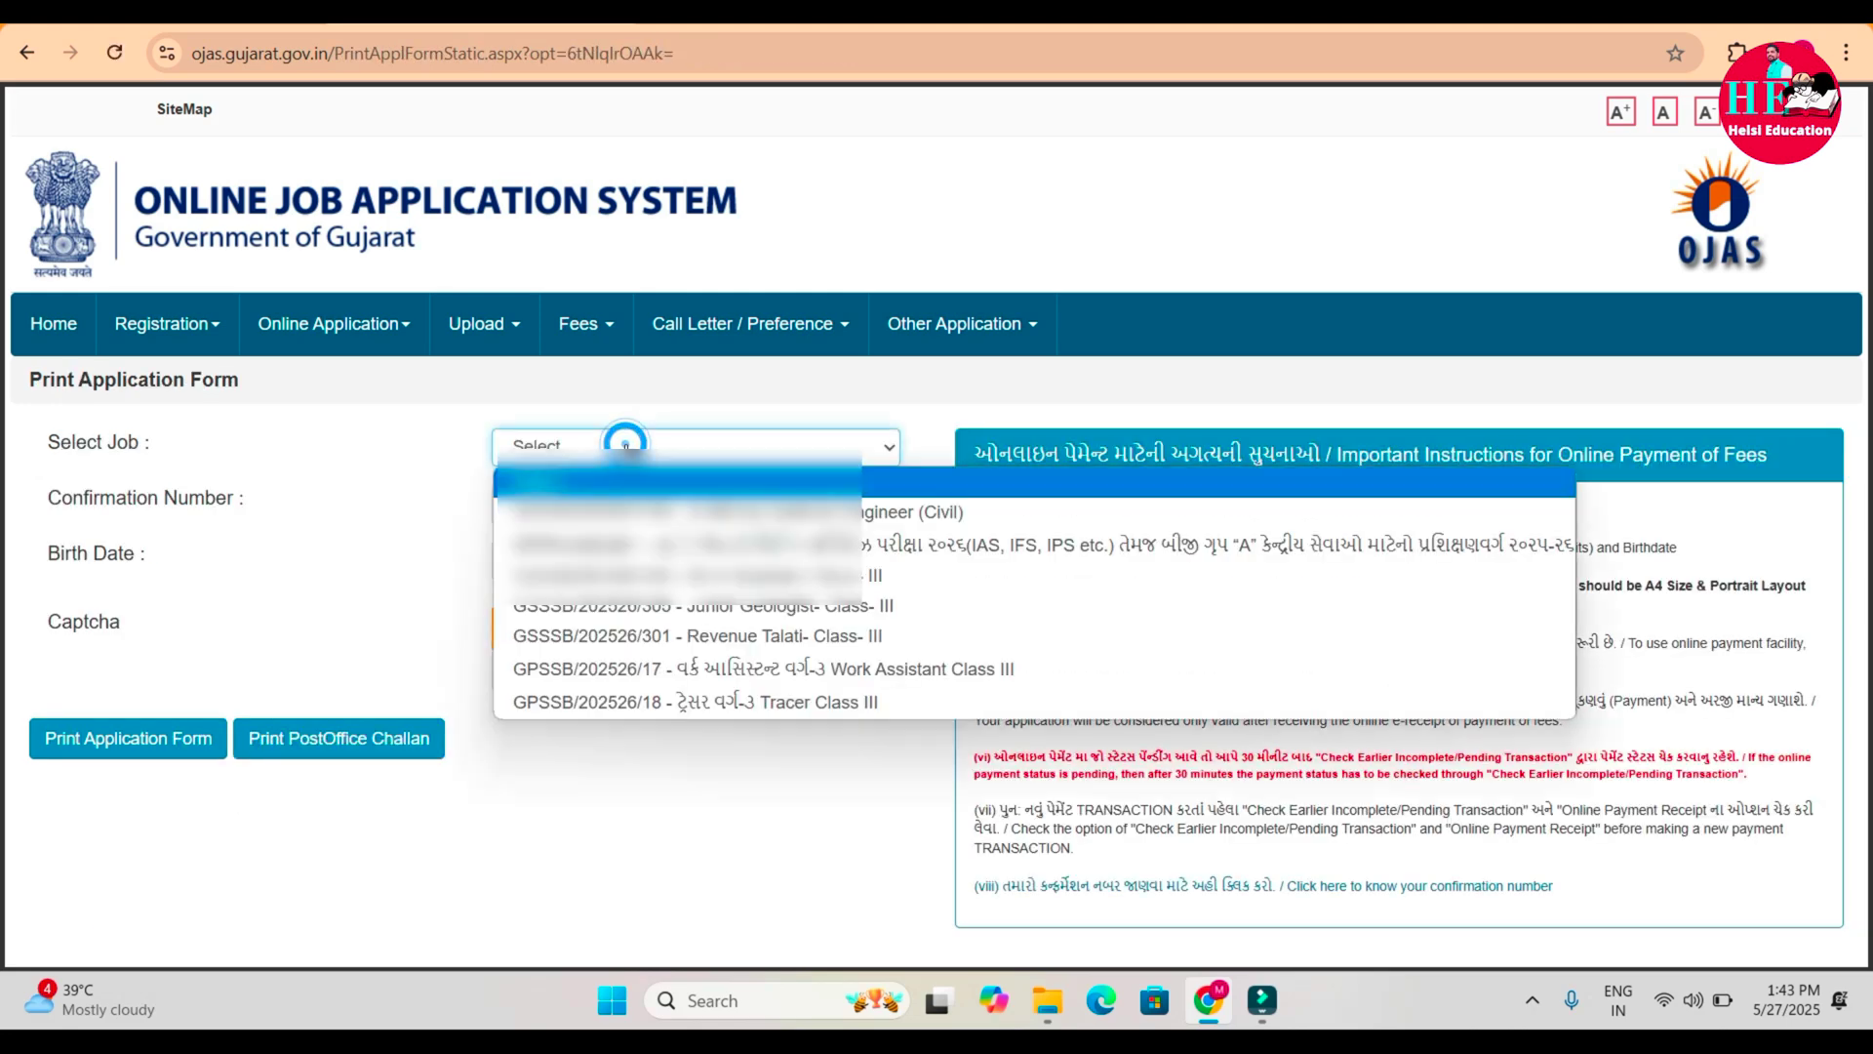
{"action": "left_click", "coordinate": [748, 636]}
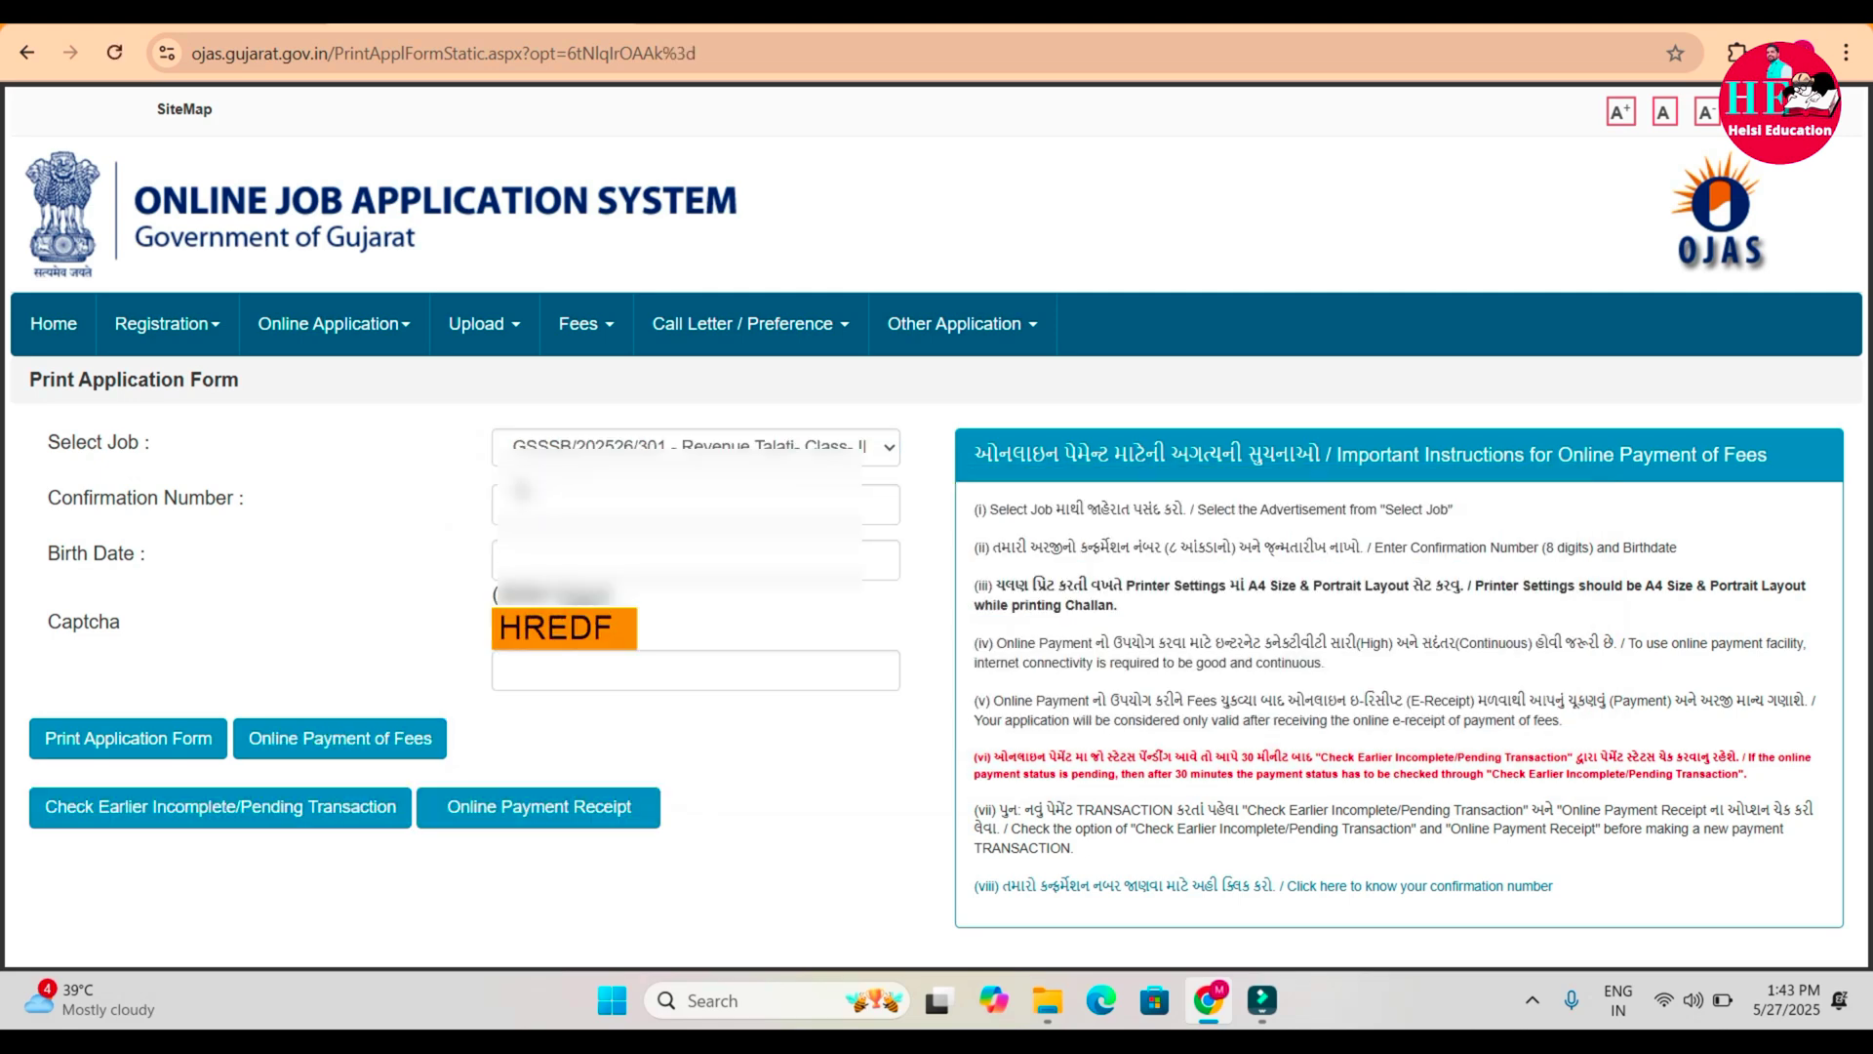
Fill in the confirmation number, birth date and captcha, then proceed to Online Payment of Fees.
{"action": "left_click", "coordinate": [507, 504]}
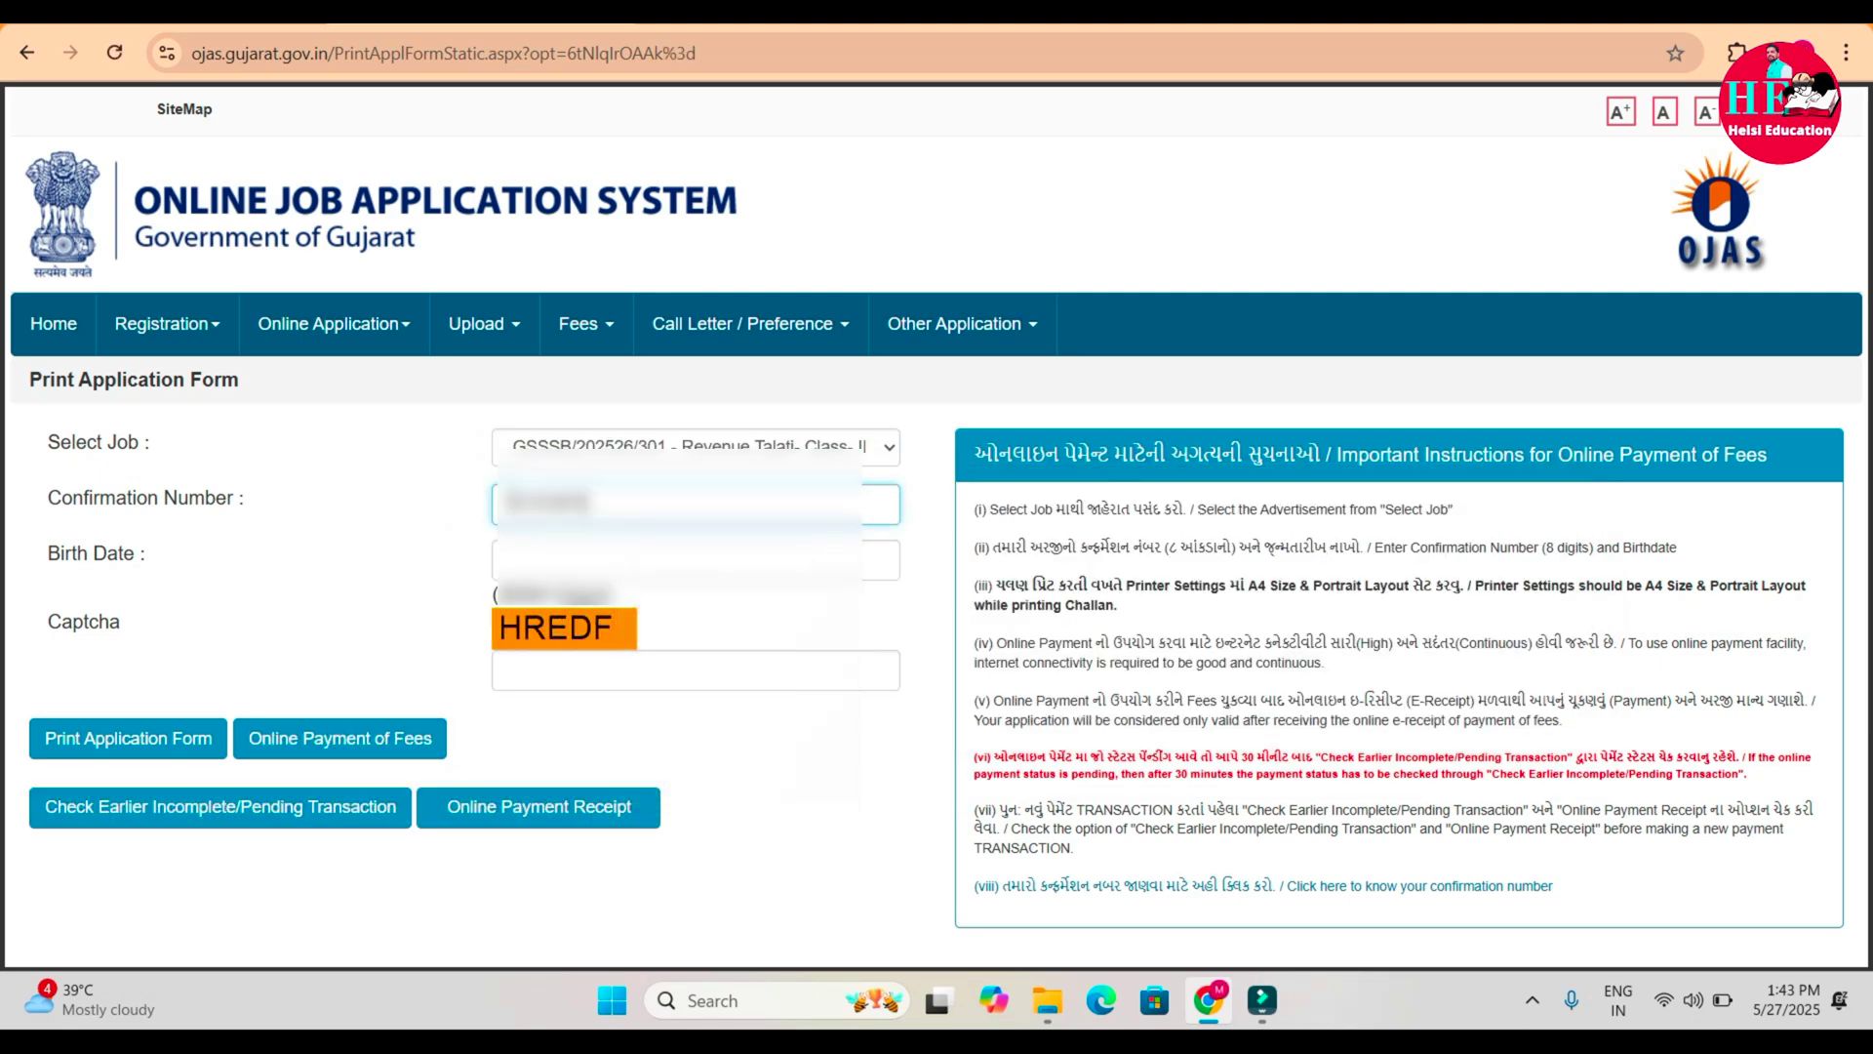
{"action": "left_click", "coordinate": [505, 556]}
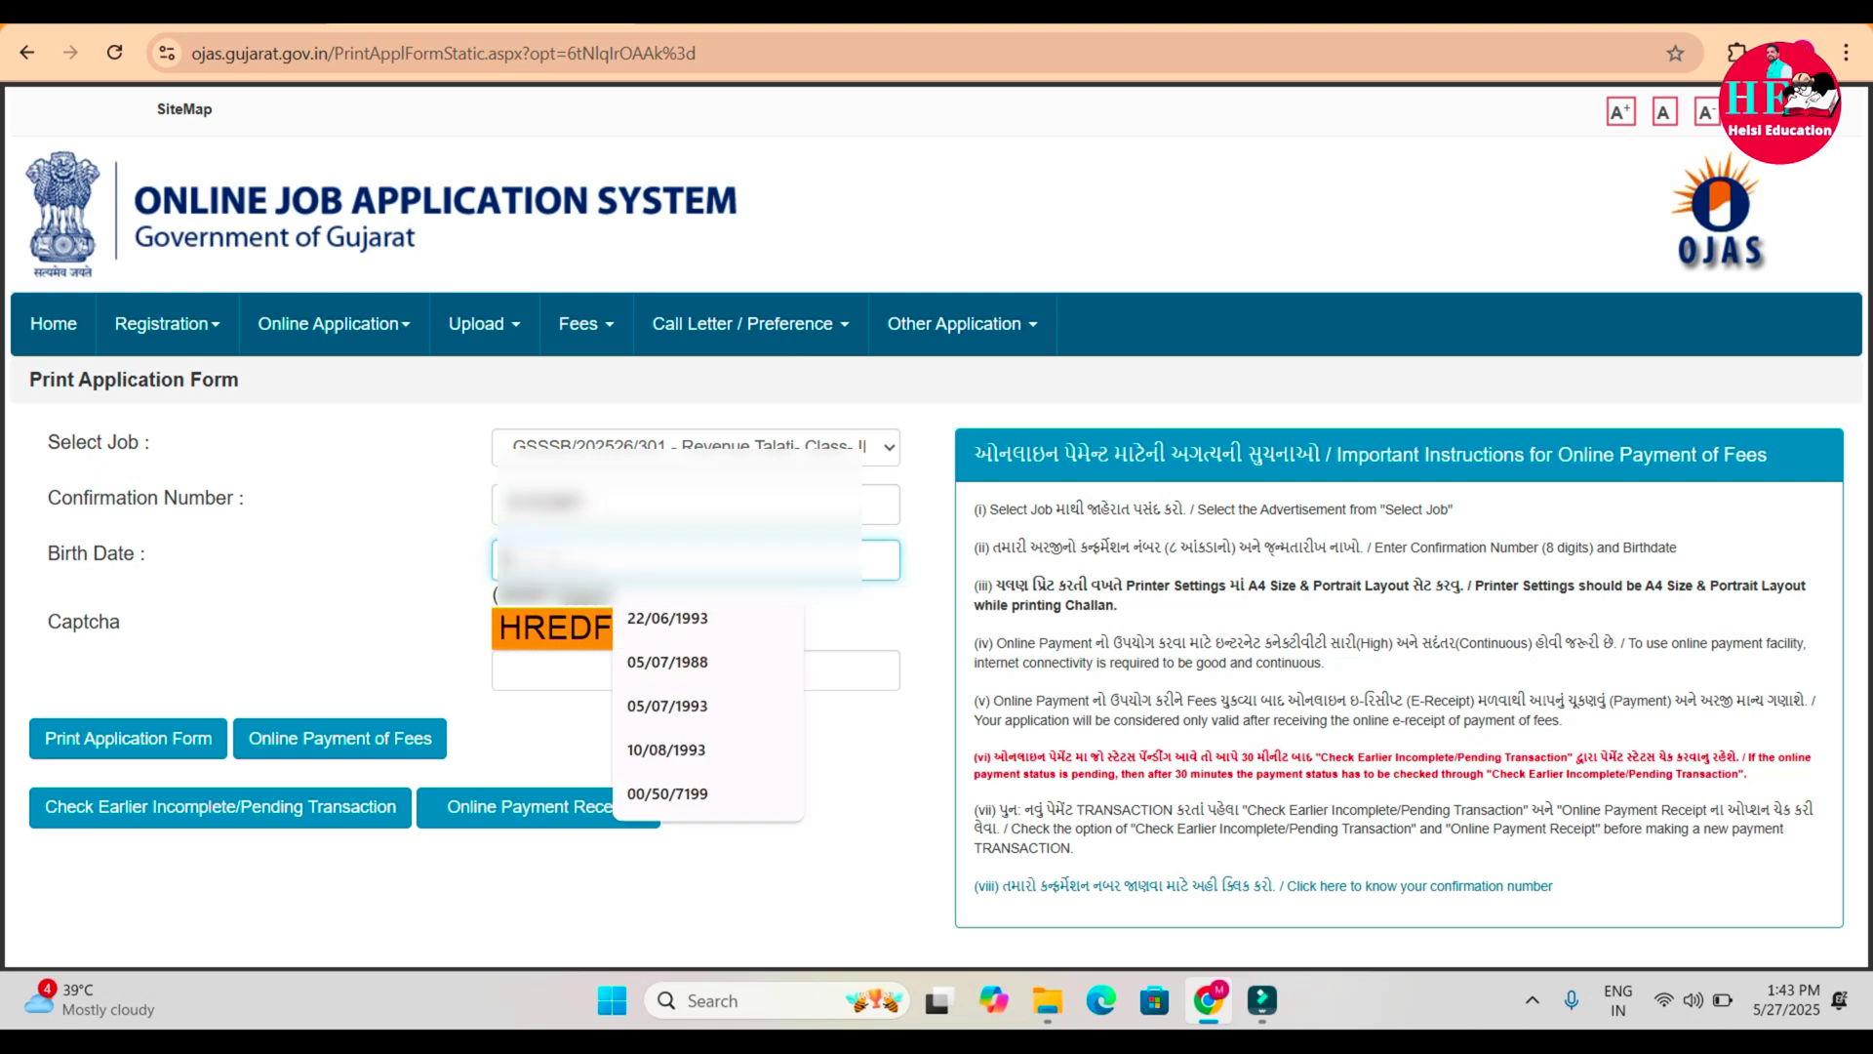
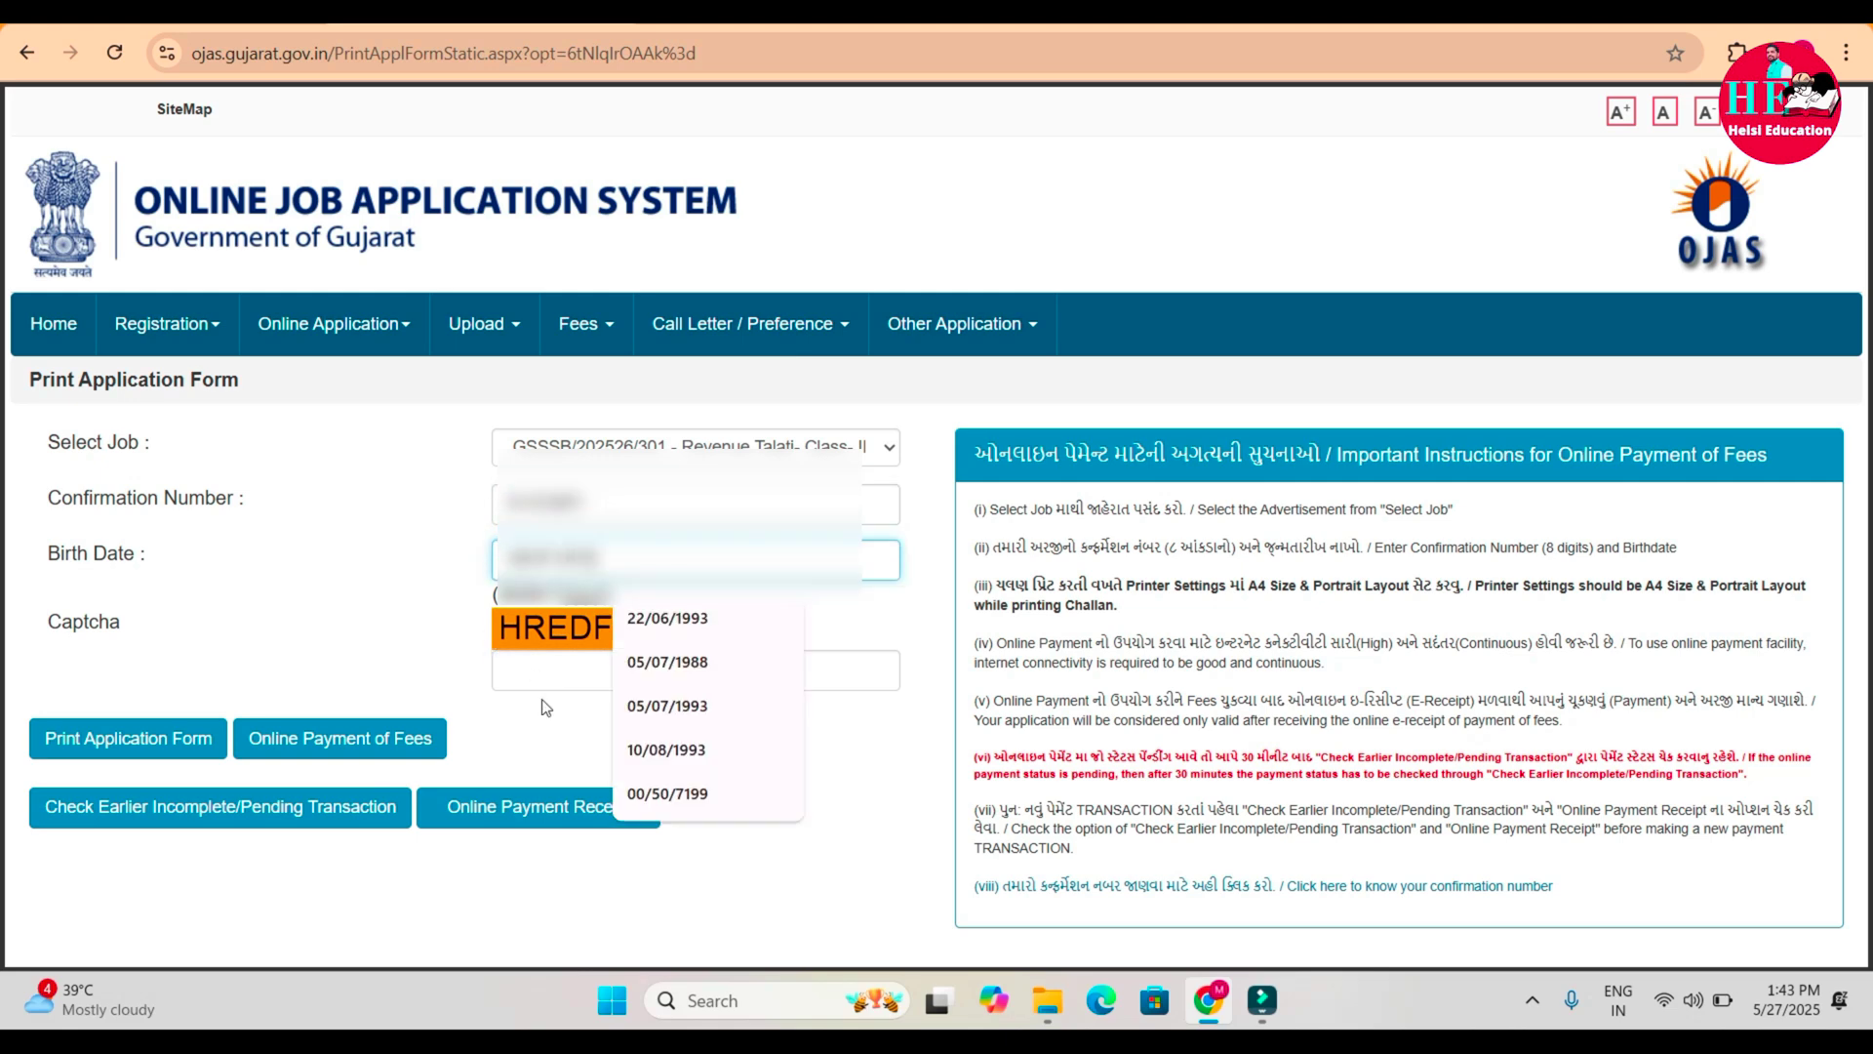
{"action": "left_click", "coordinate": [530, 658]}
{"action": "type", "text": "HR"}
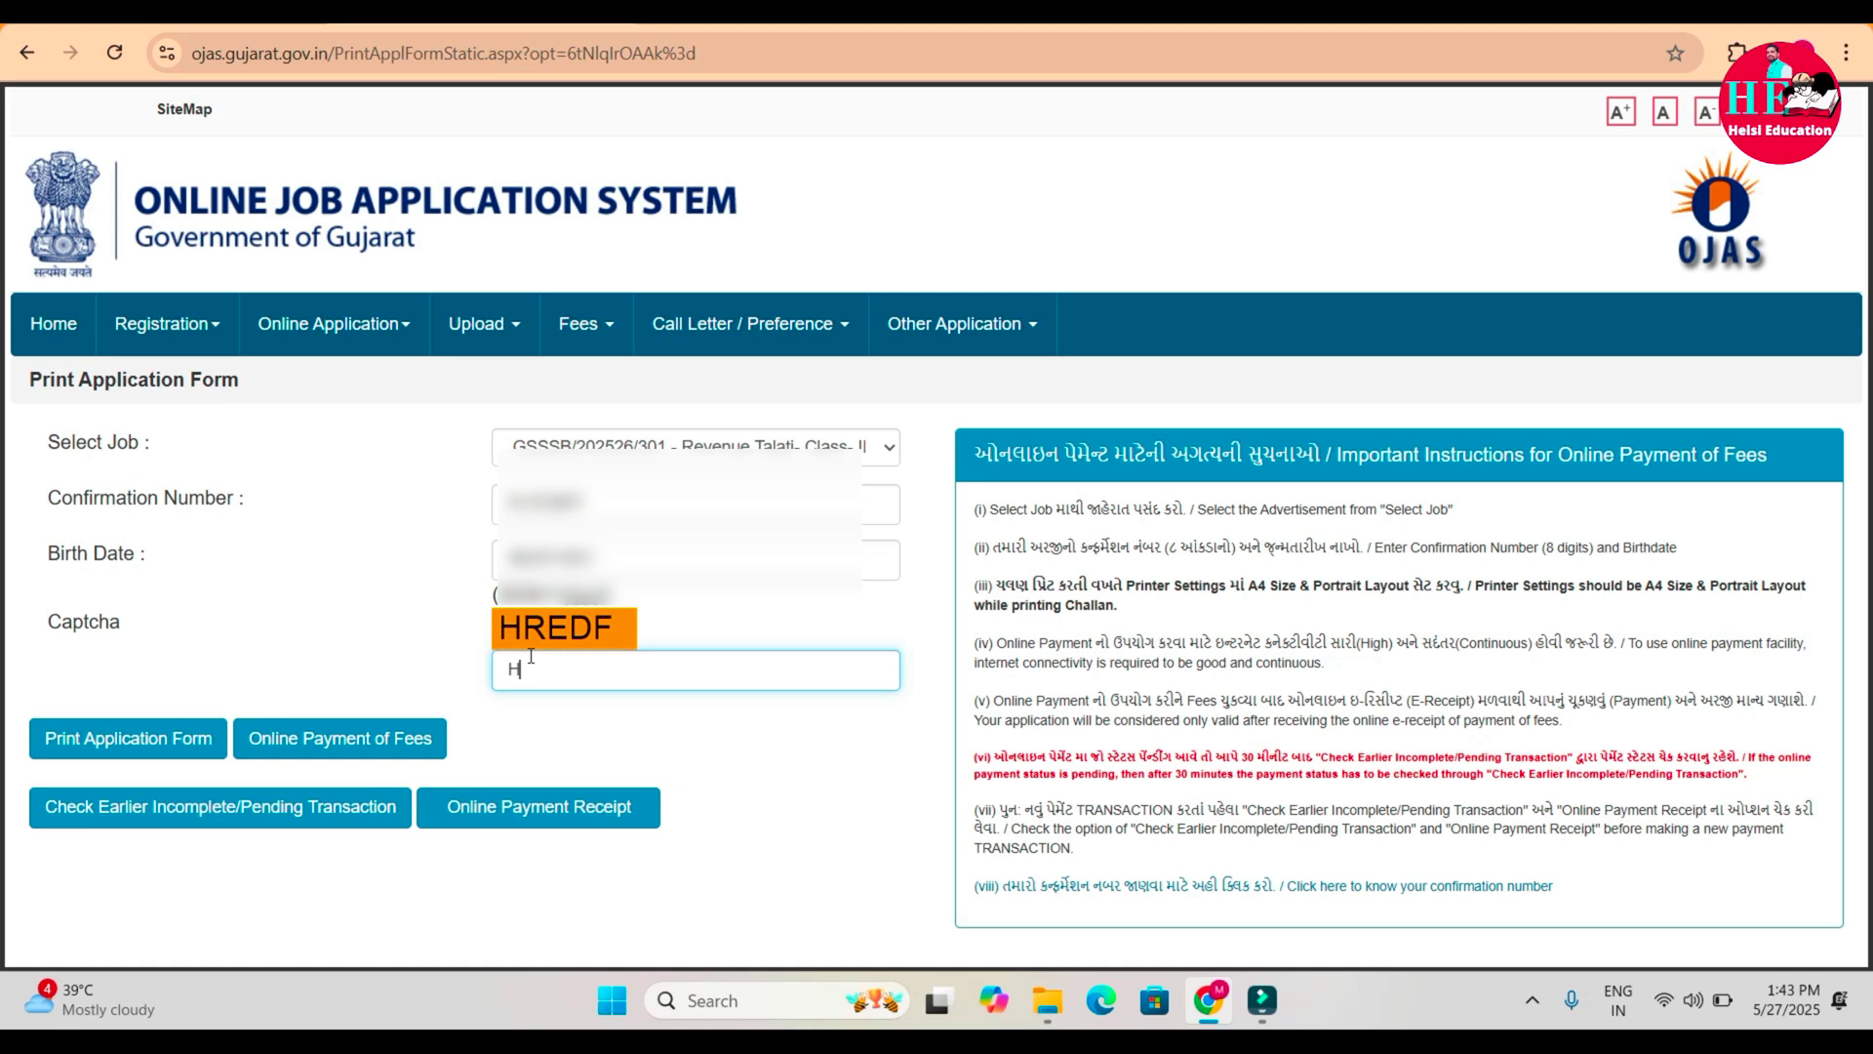
{"action": "type", "text": "EDF"}
{"action": "left_click", "coordinate": [363, 752]}
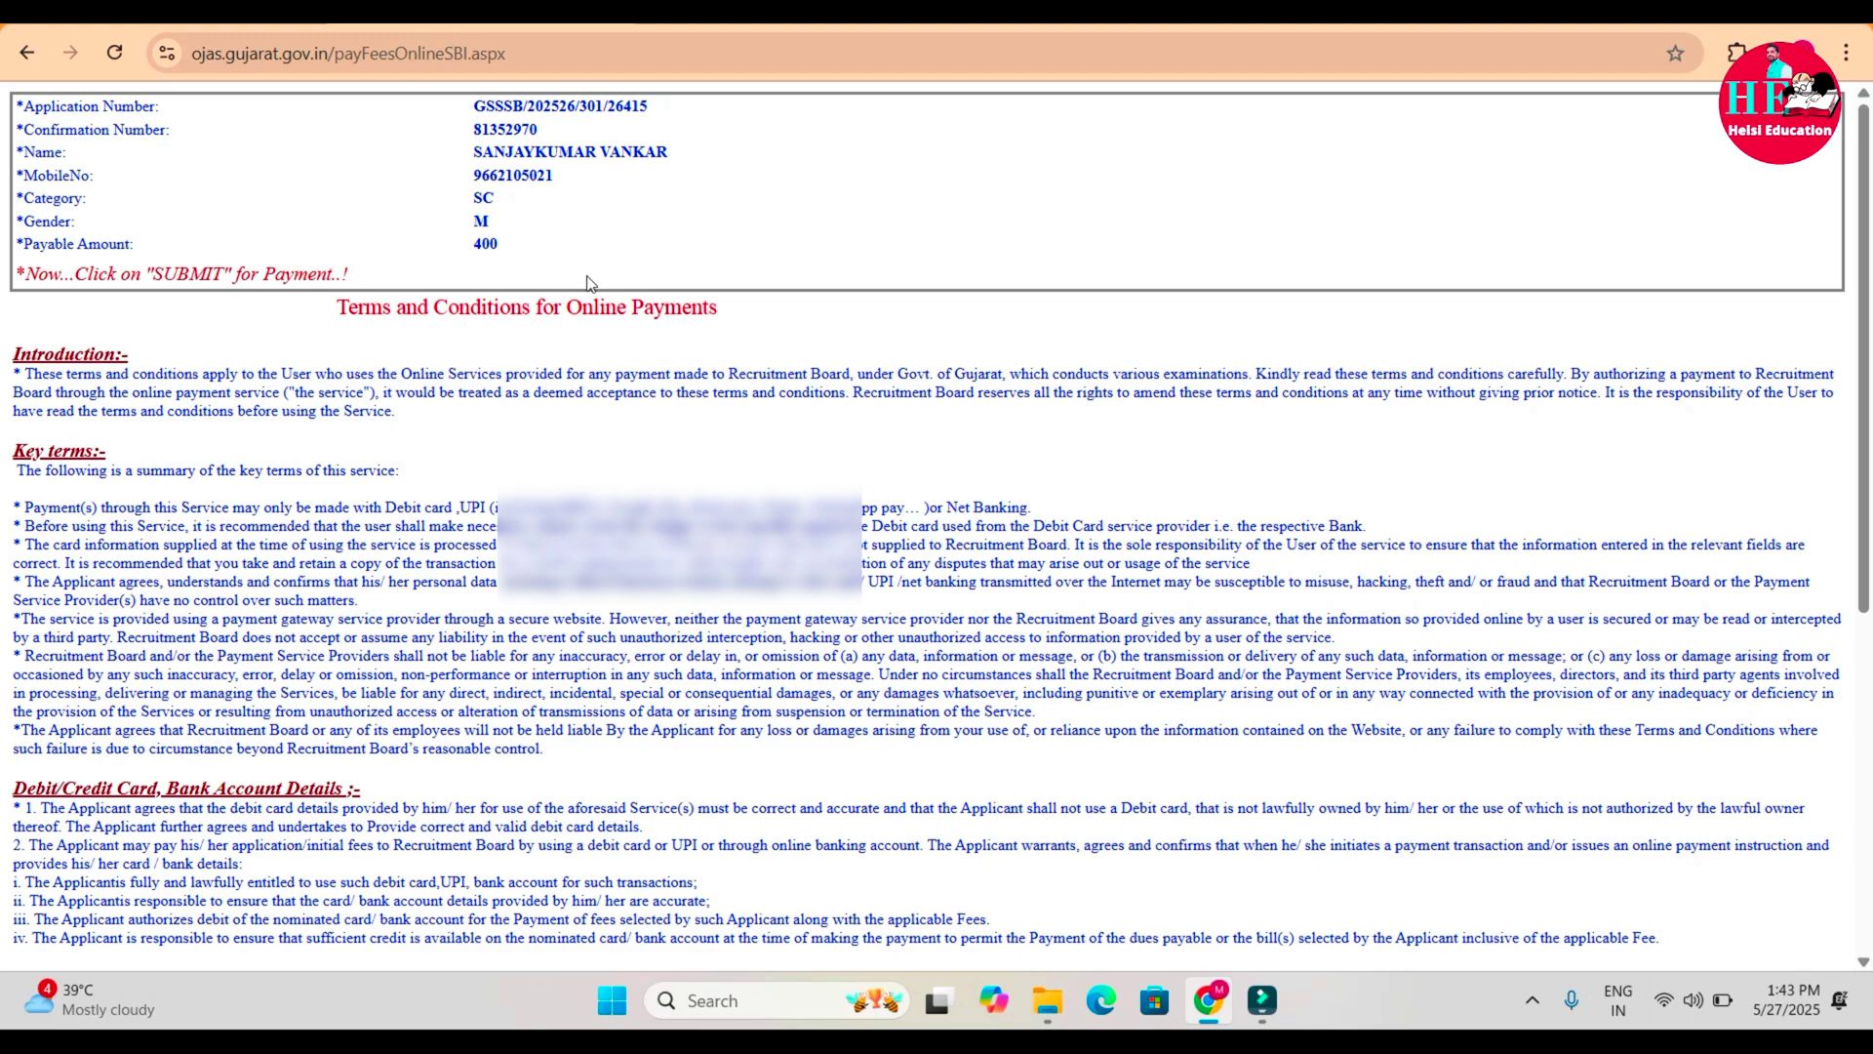
Accept the online payment terms and submit to continue to SBI ePay.
{"action": "scroll", "coordinate": [587, 281], "scroll_direction": "down", "scroll_amount": 6}
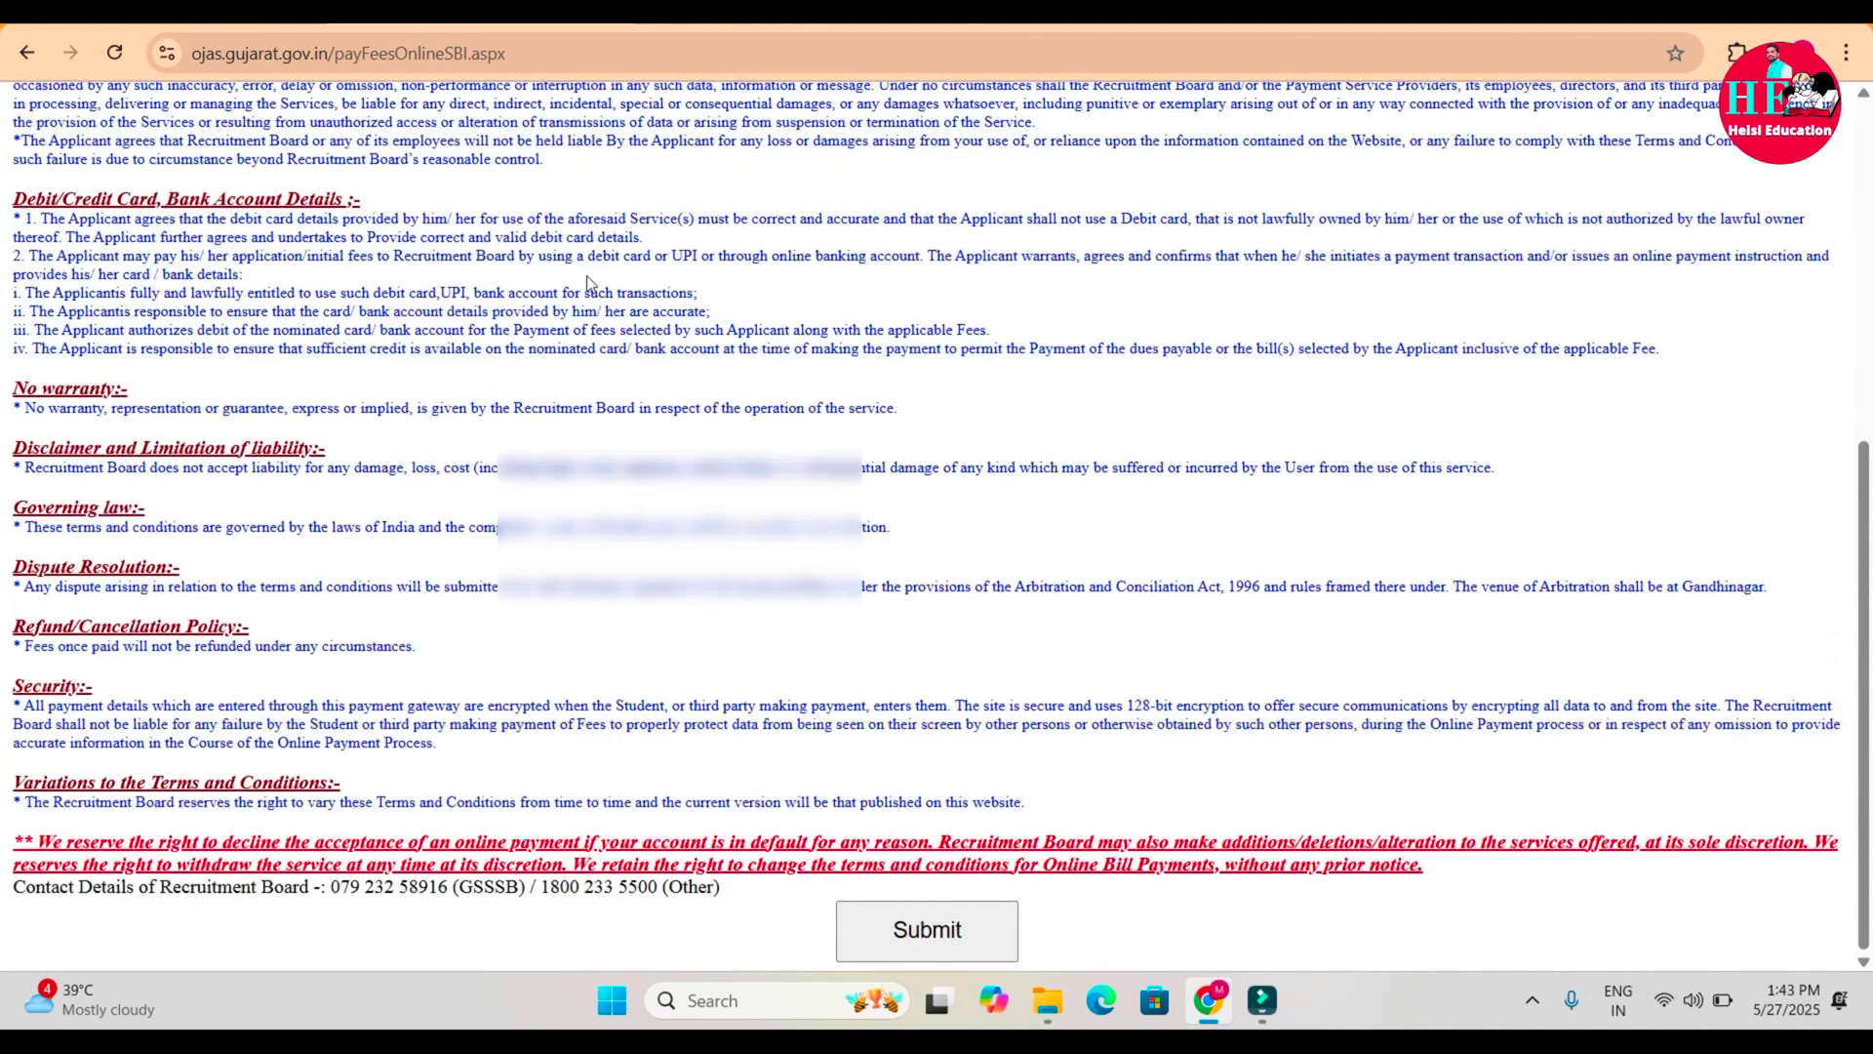
{"action": "left_click", "coordinate": [937, 933]}
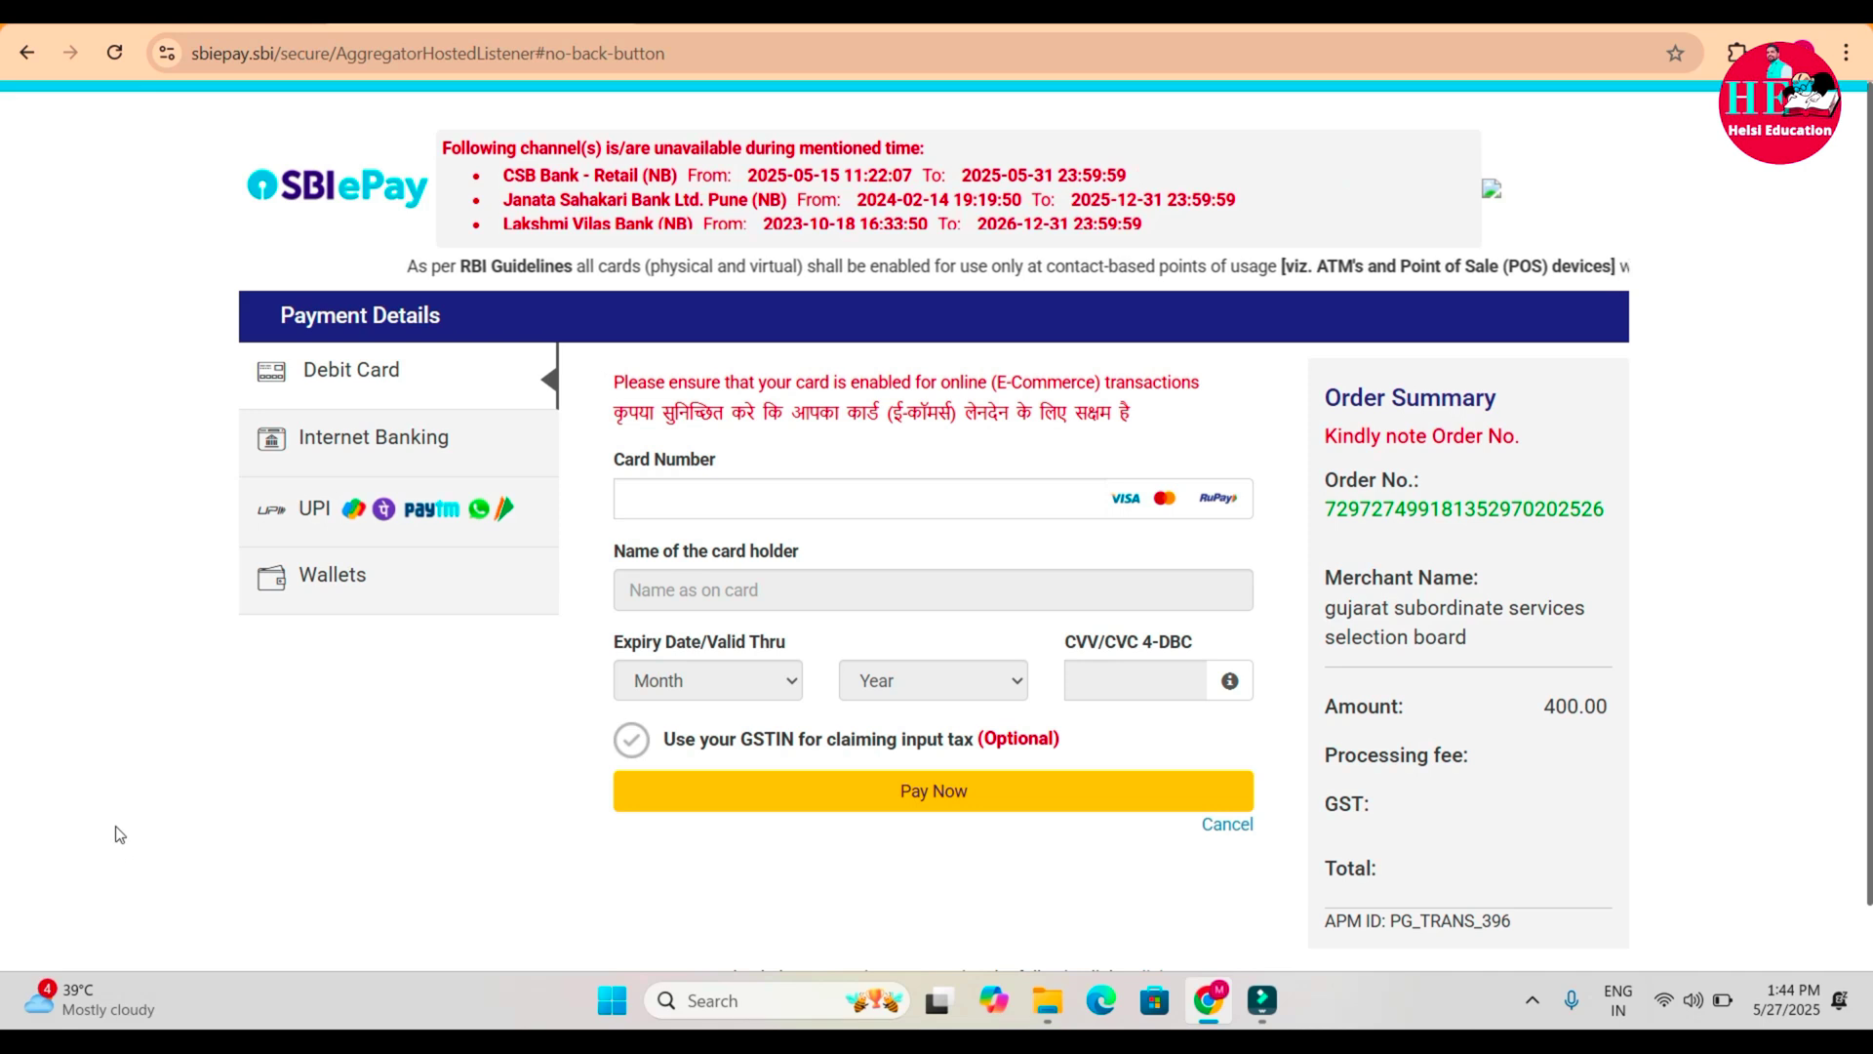
Choose UPI QR as the payment method and start paying the 400.00 INR fee.
{"action": "left_click", "coordinate": [350, 517]}
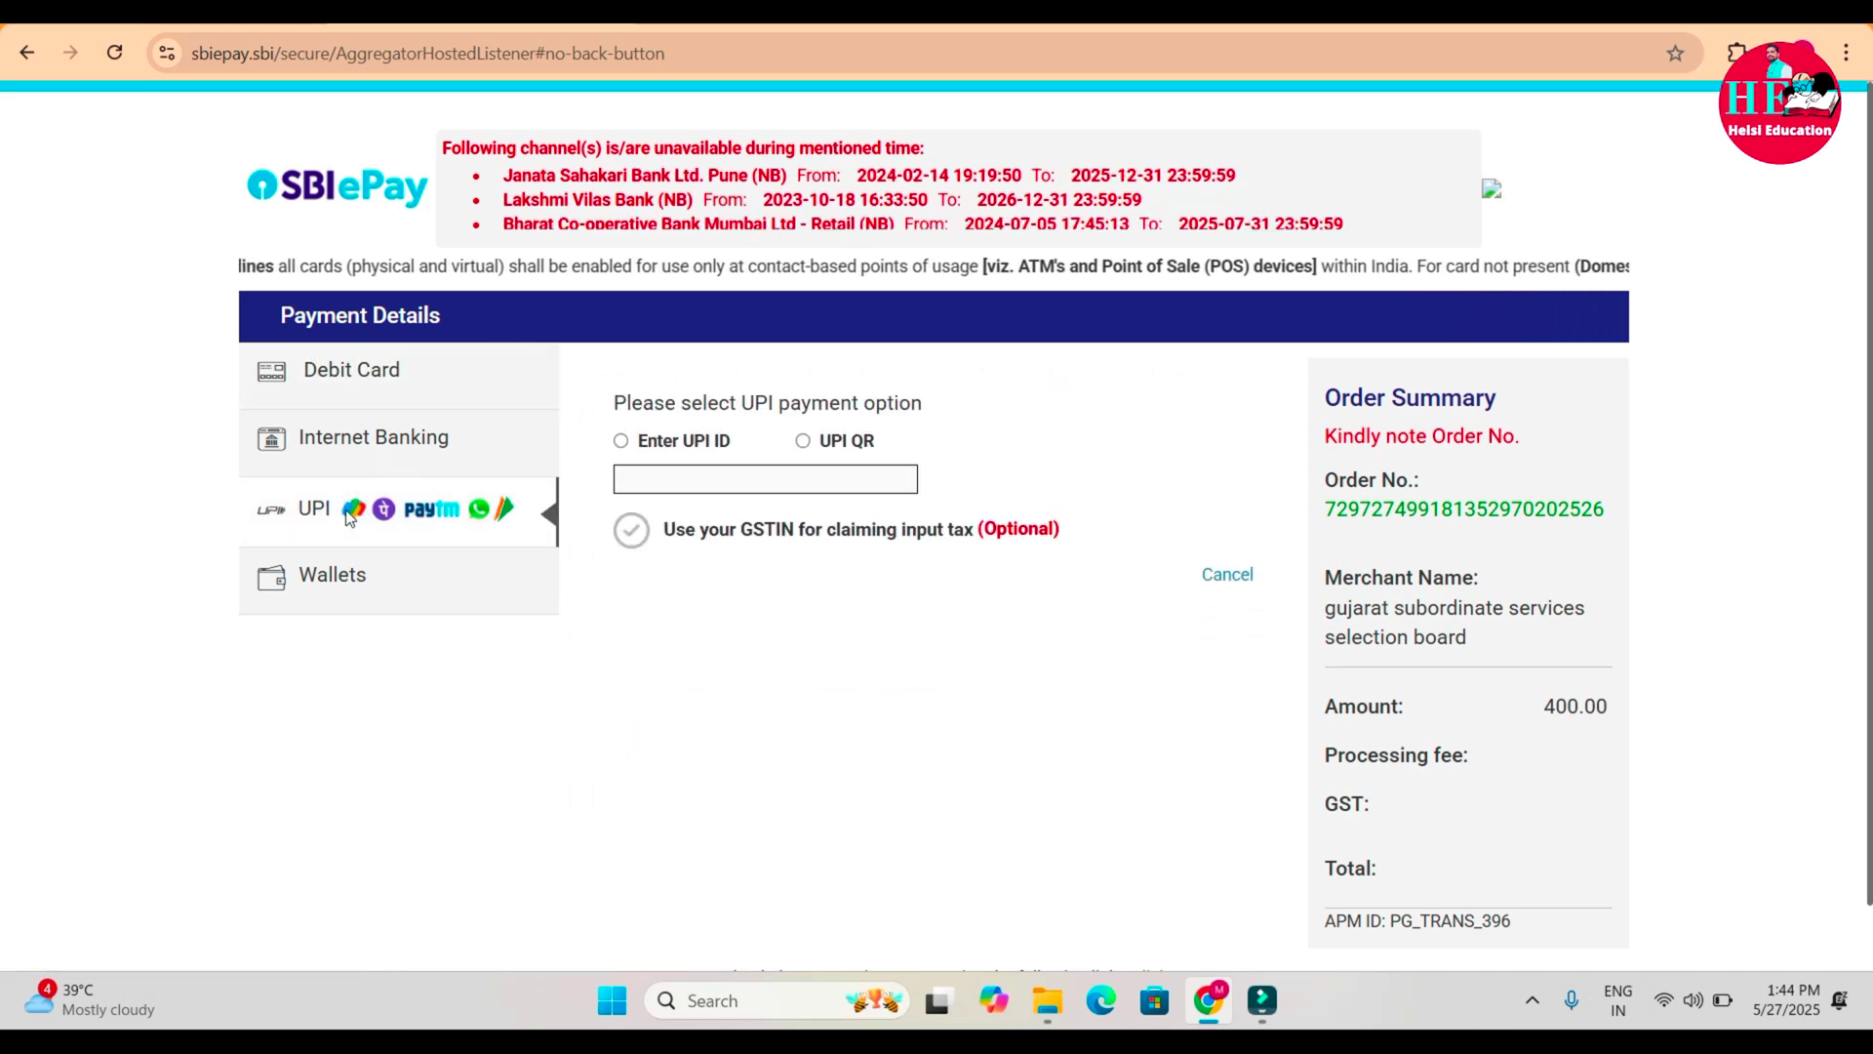
{"action": "left_click", "coordinate": [803, 442]}
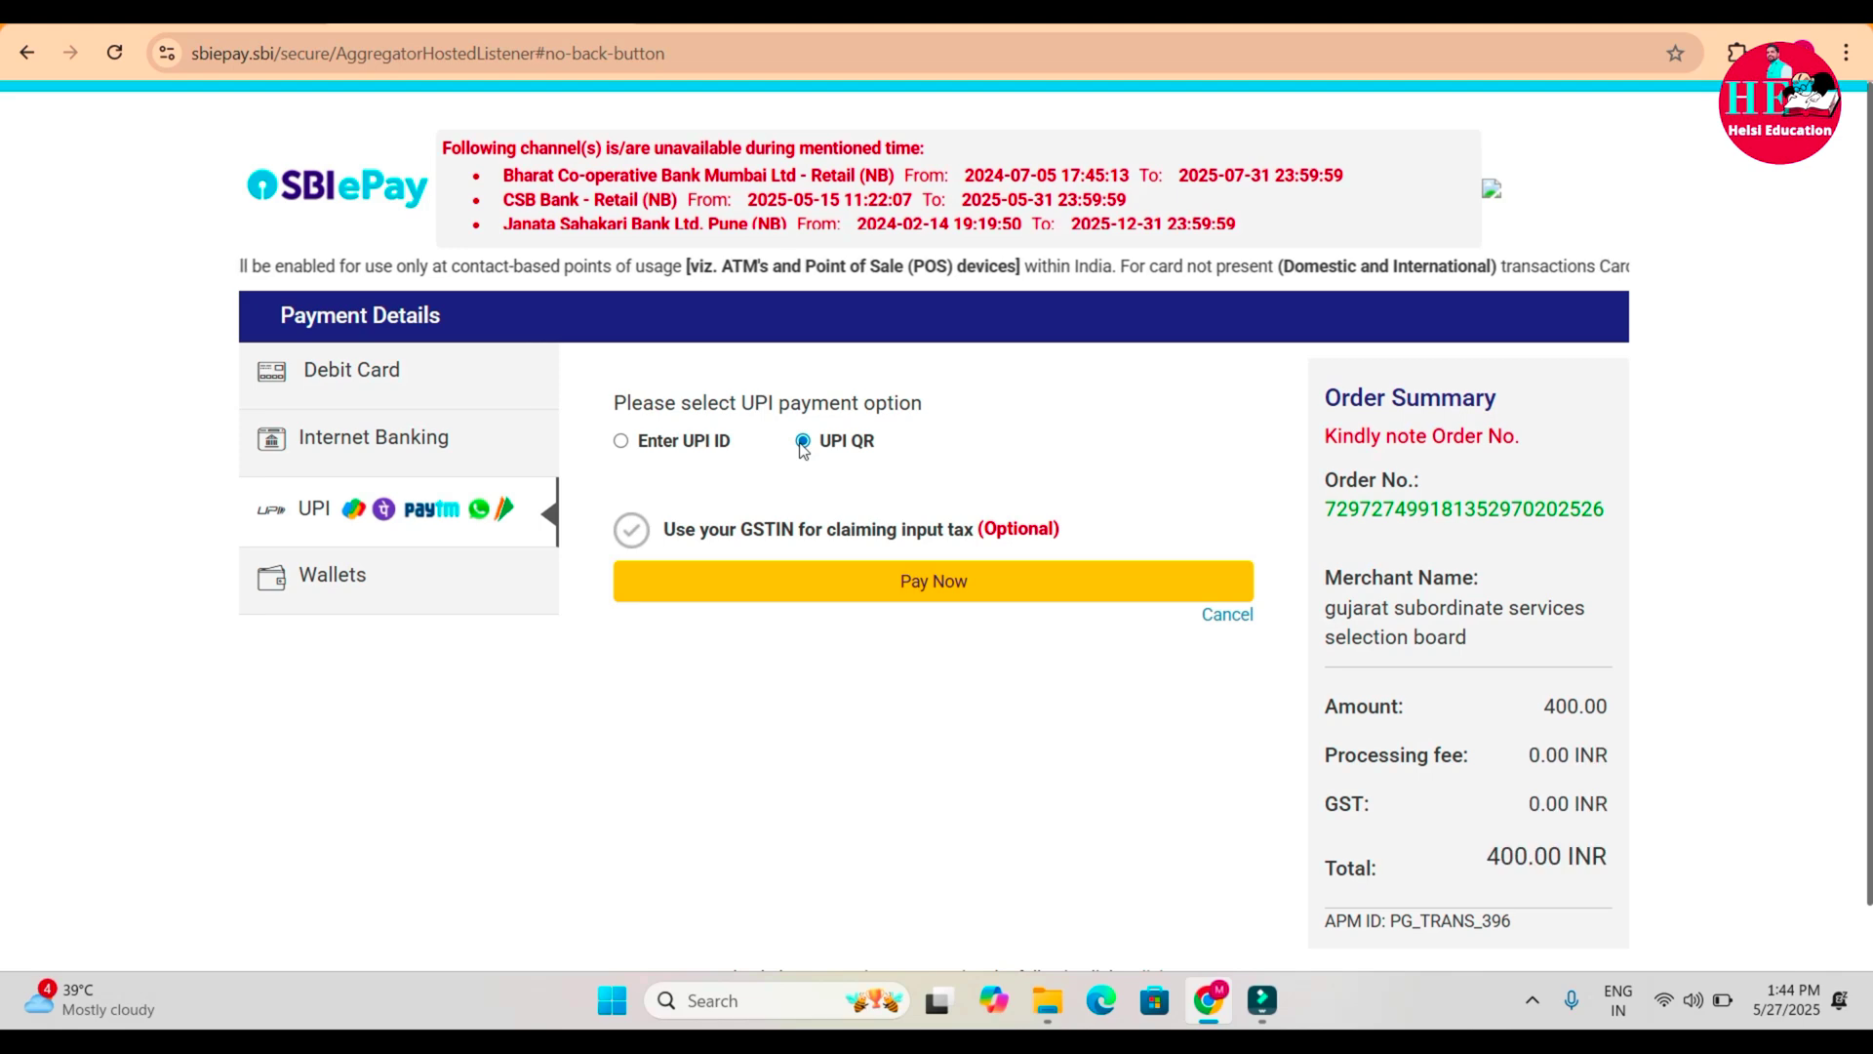
{"action": "left_click", "coordinate": [938, 589]}
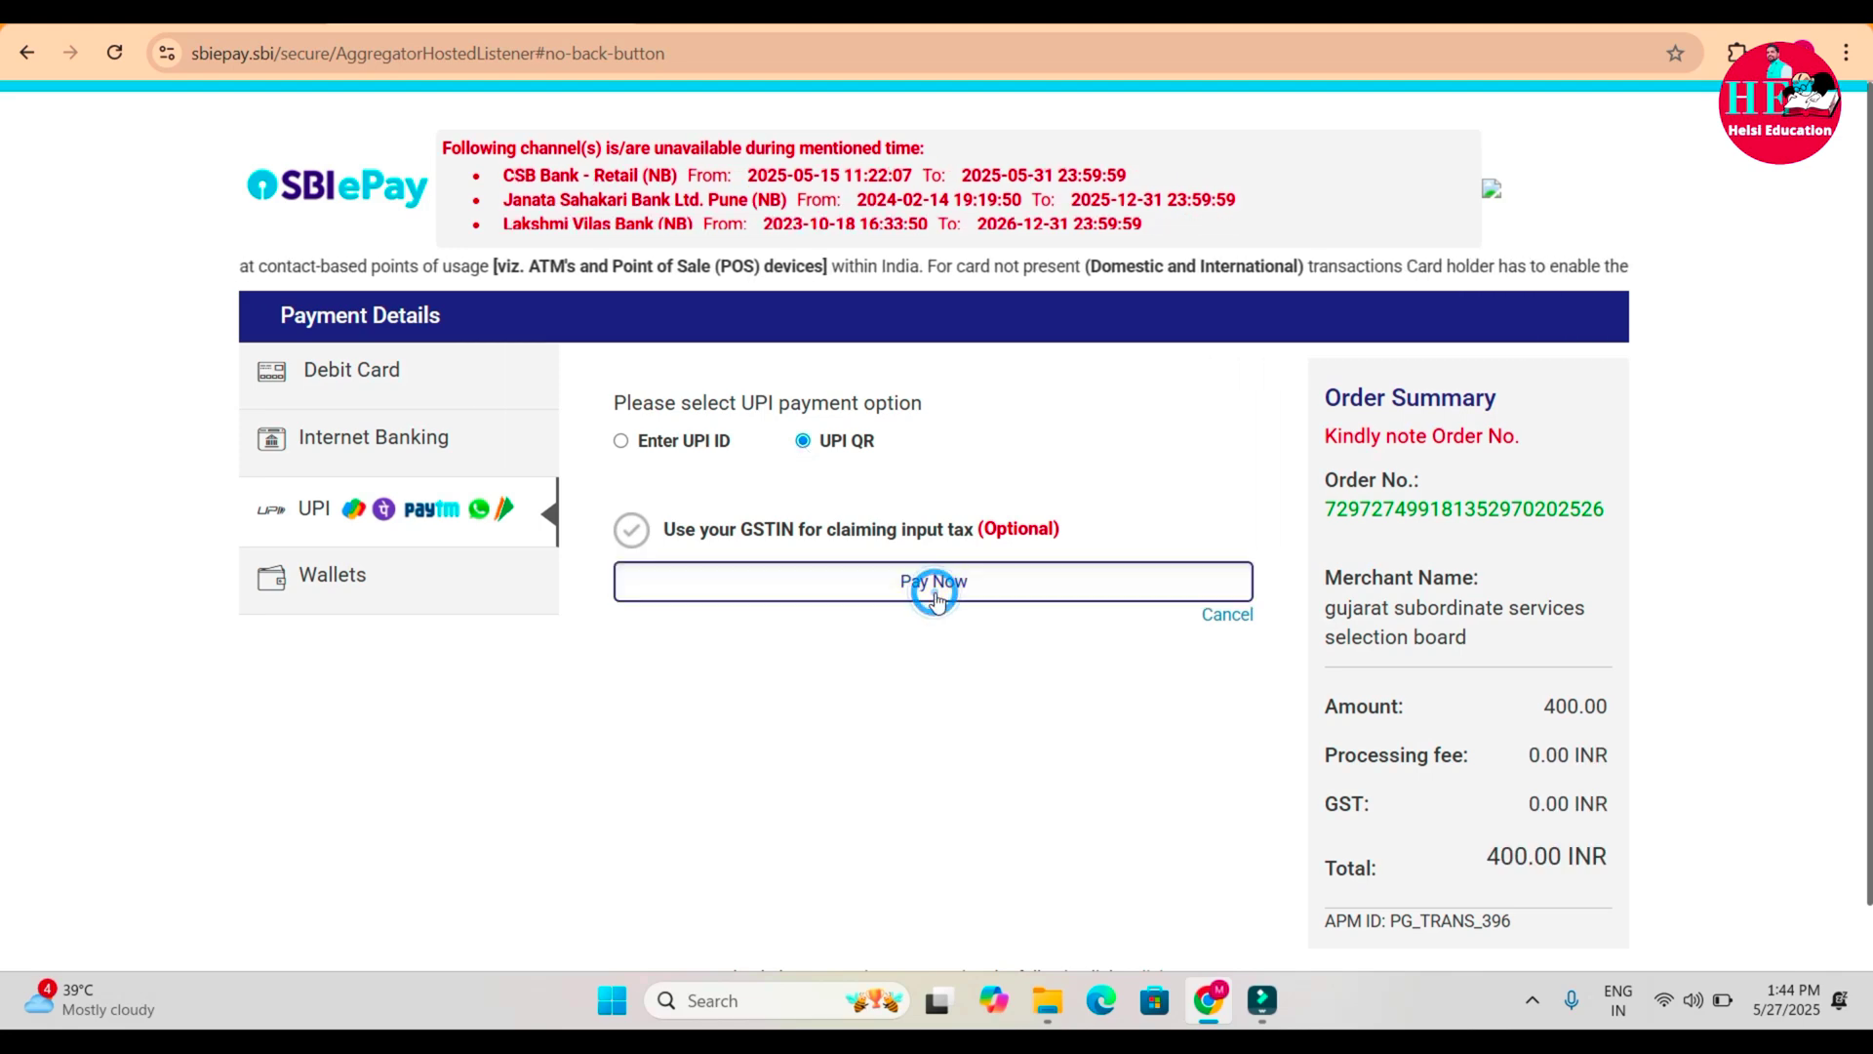